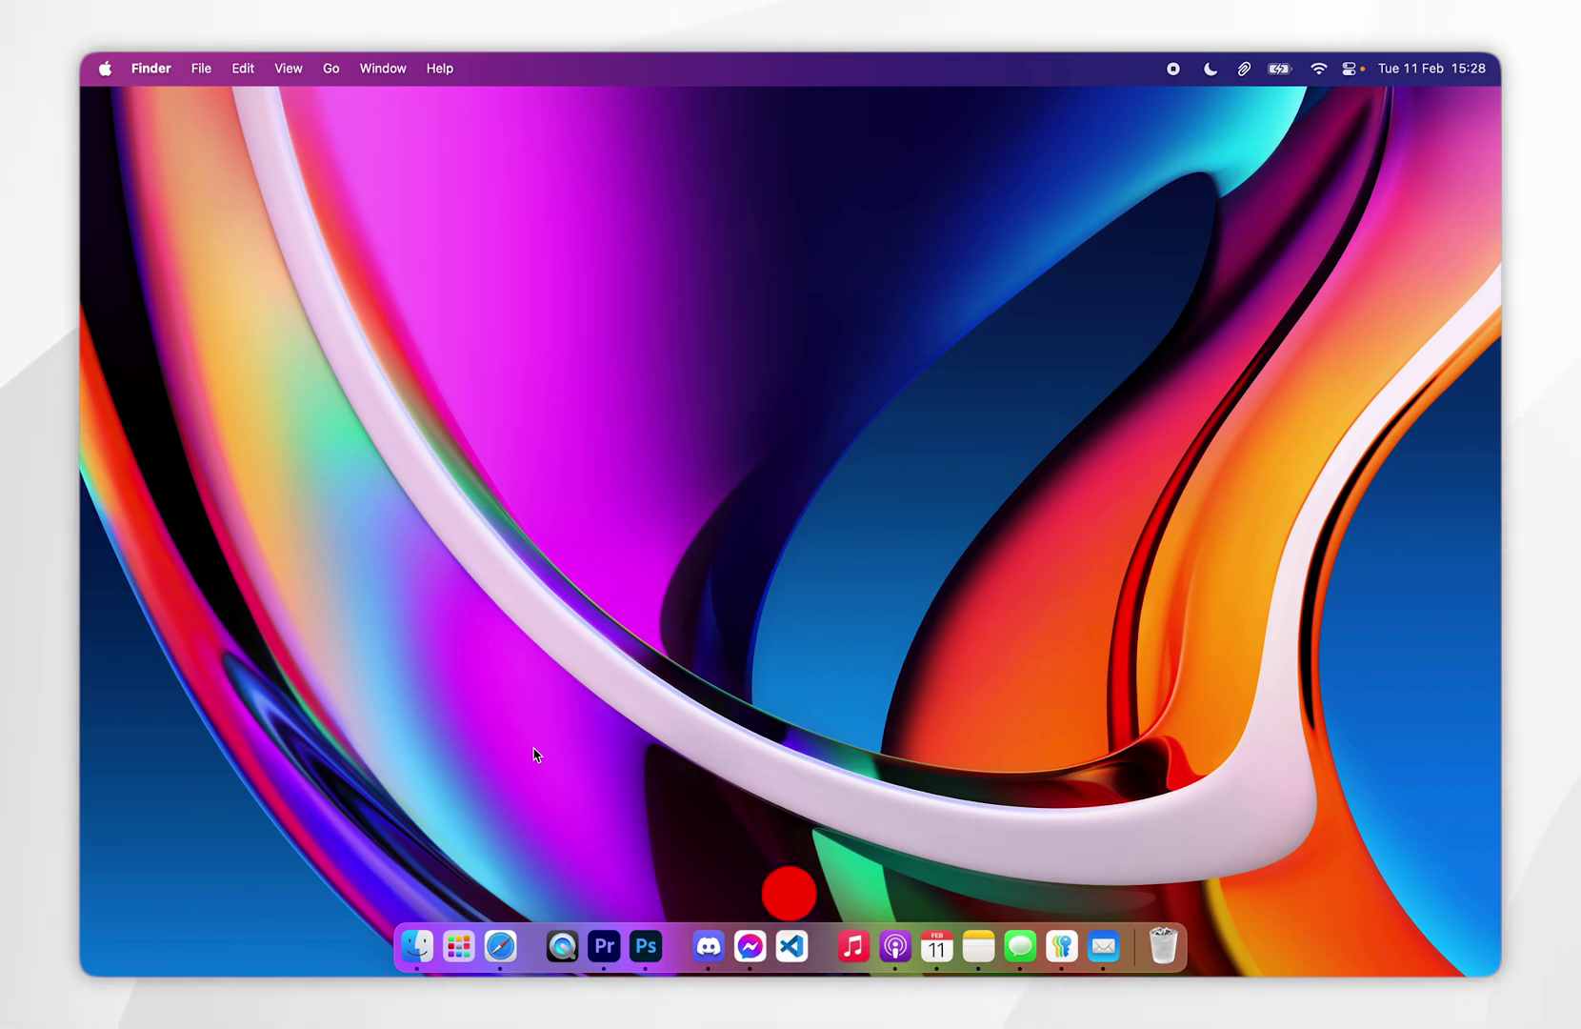
- Bring up the web browser and scroll down its page
{"action": "left_click", "coordinate": [501, 946]}
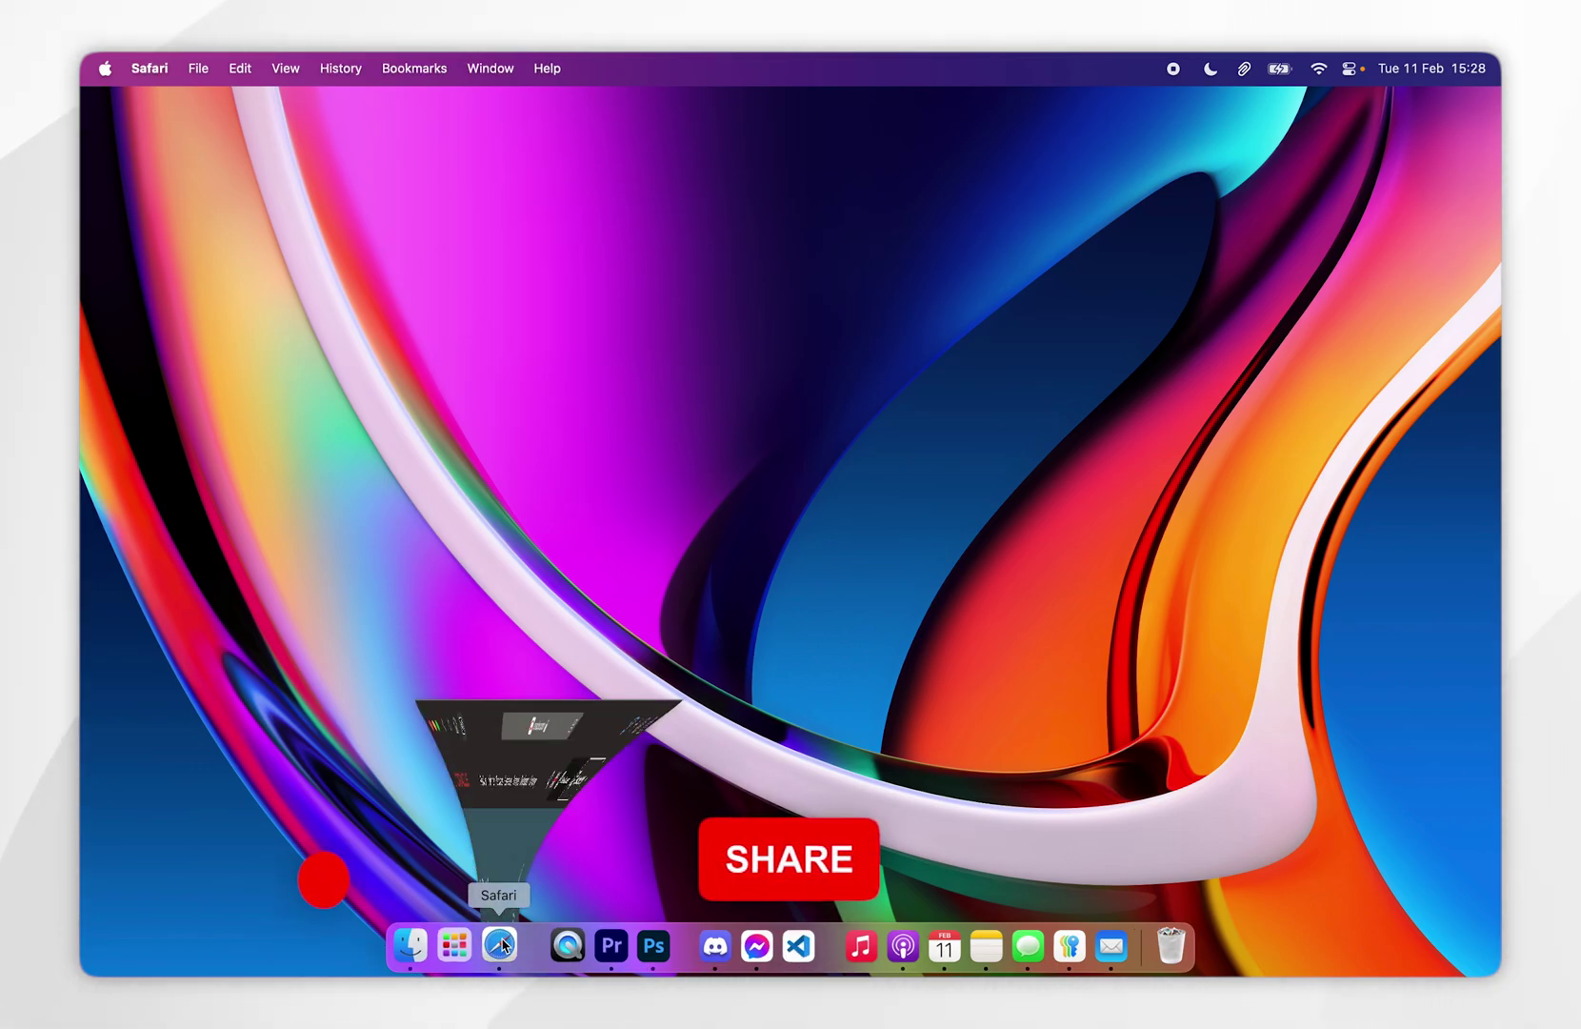
{"action": "scroll", "coordinate": [590, 360], "scroll_direction": "down", "scroll_amount": 10}
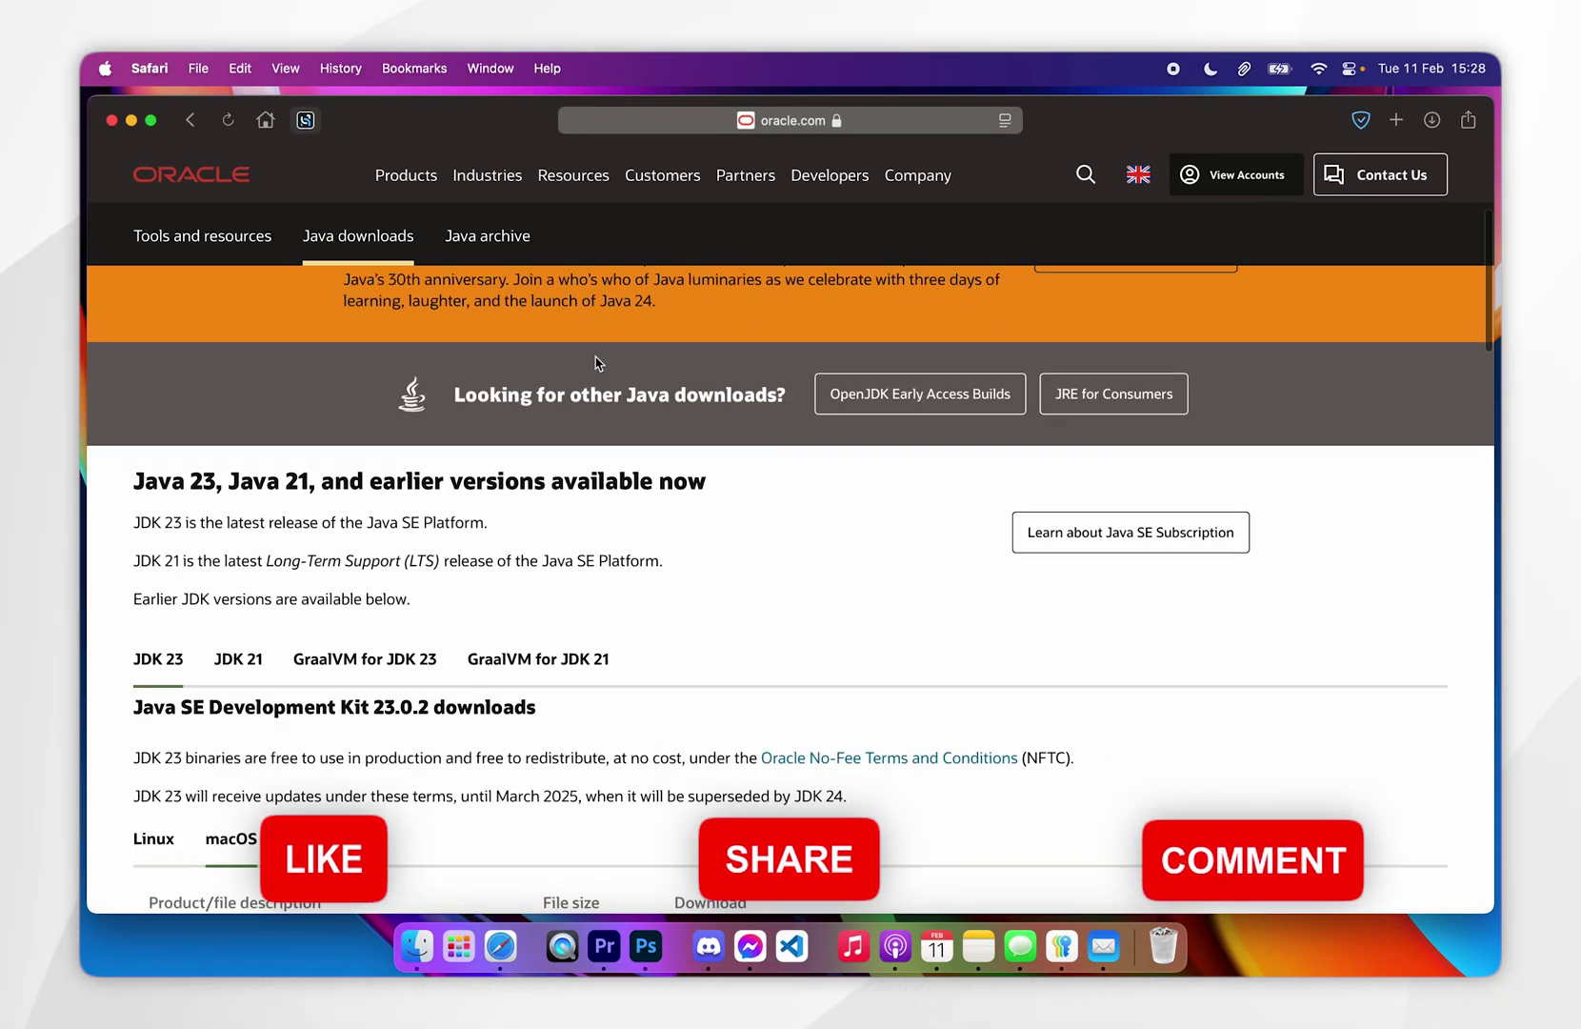
{"action": "scroll", "coordinate": [525, 429], "scroll_direction": "down", "scroll_amount": 1}
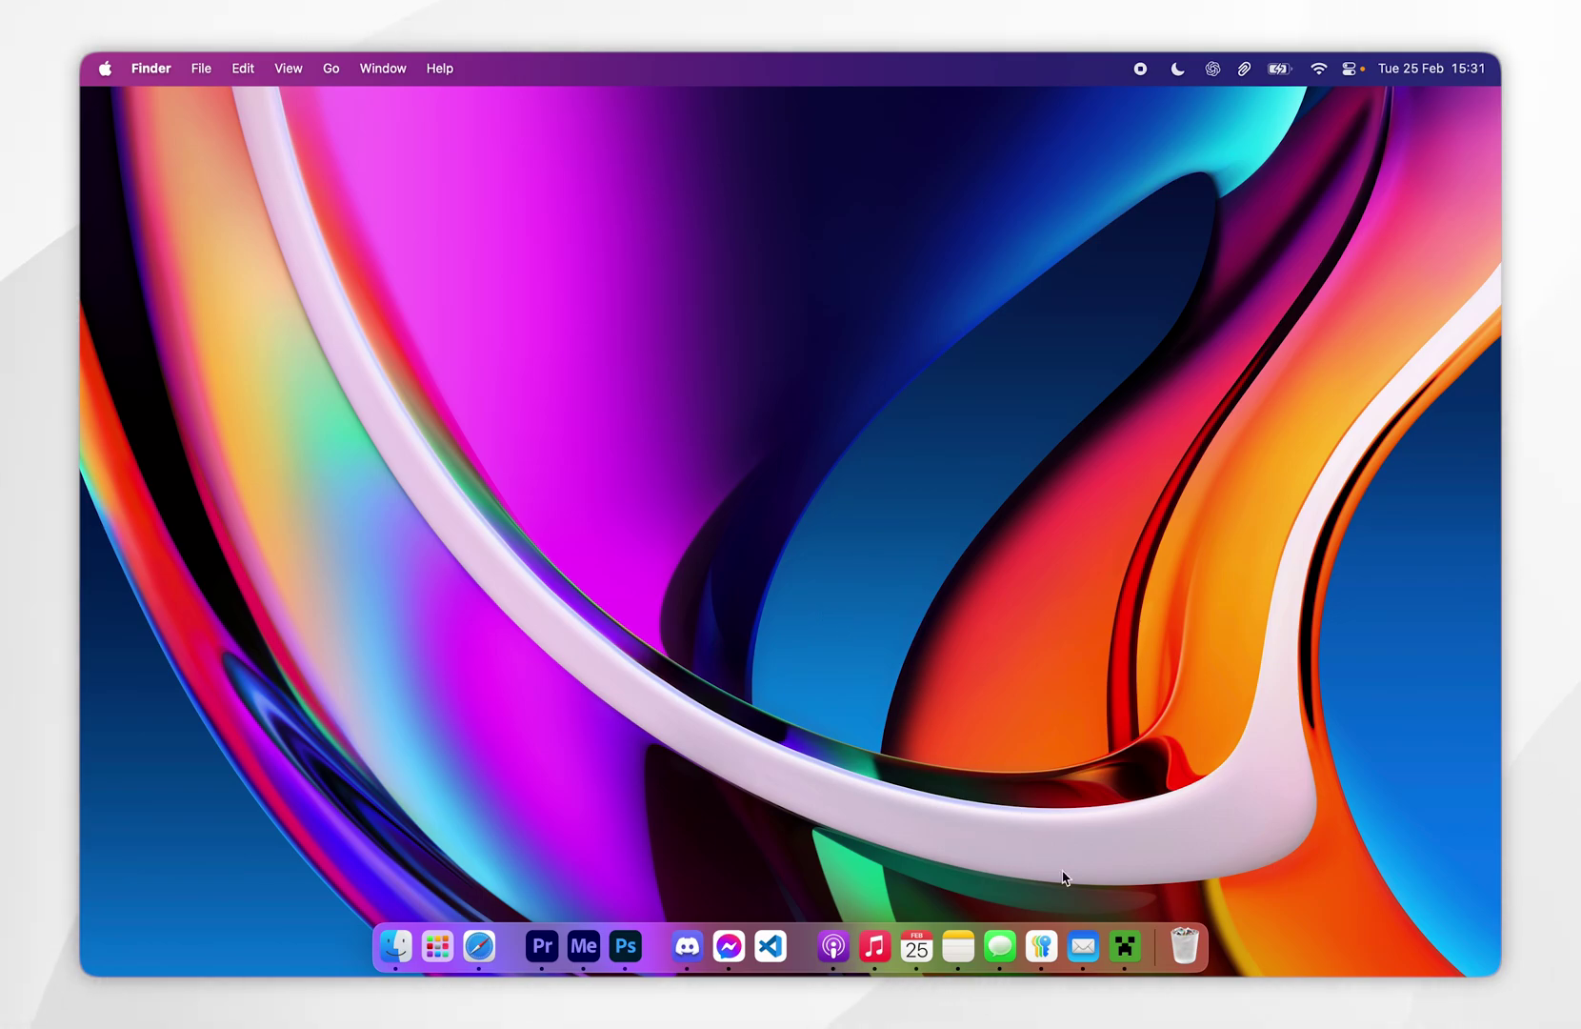
- Launch Minecraft Latest release 1.21.4 from the Minecraft Launcher, then quit the game to the desktop
{"action": "left_click", "coordinate": [1125, 946]}
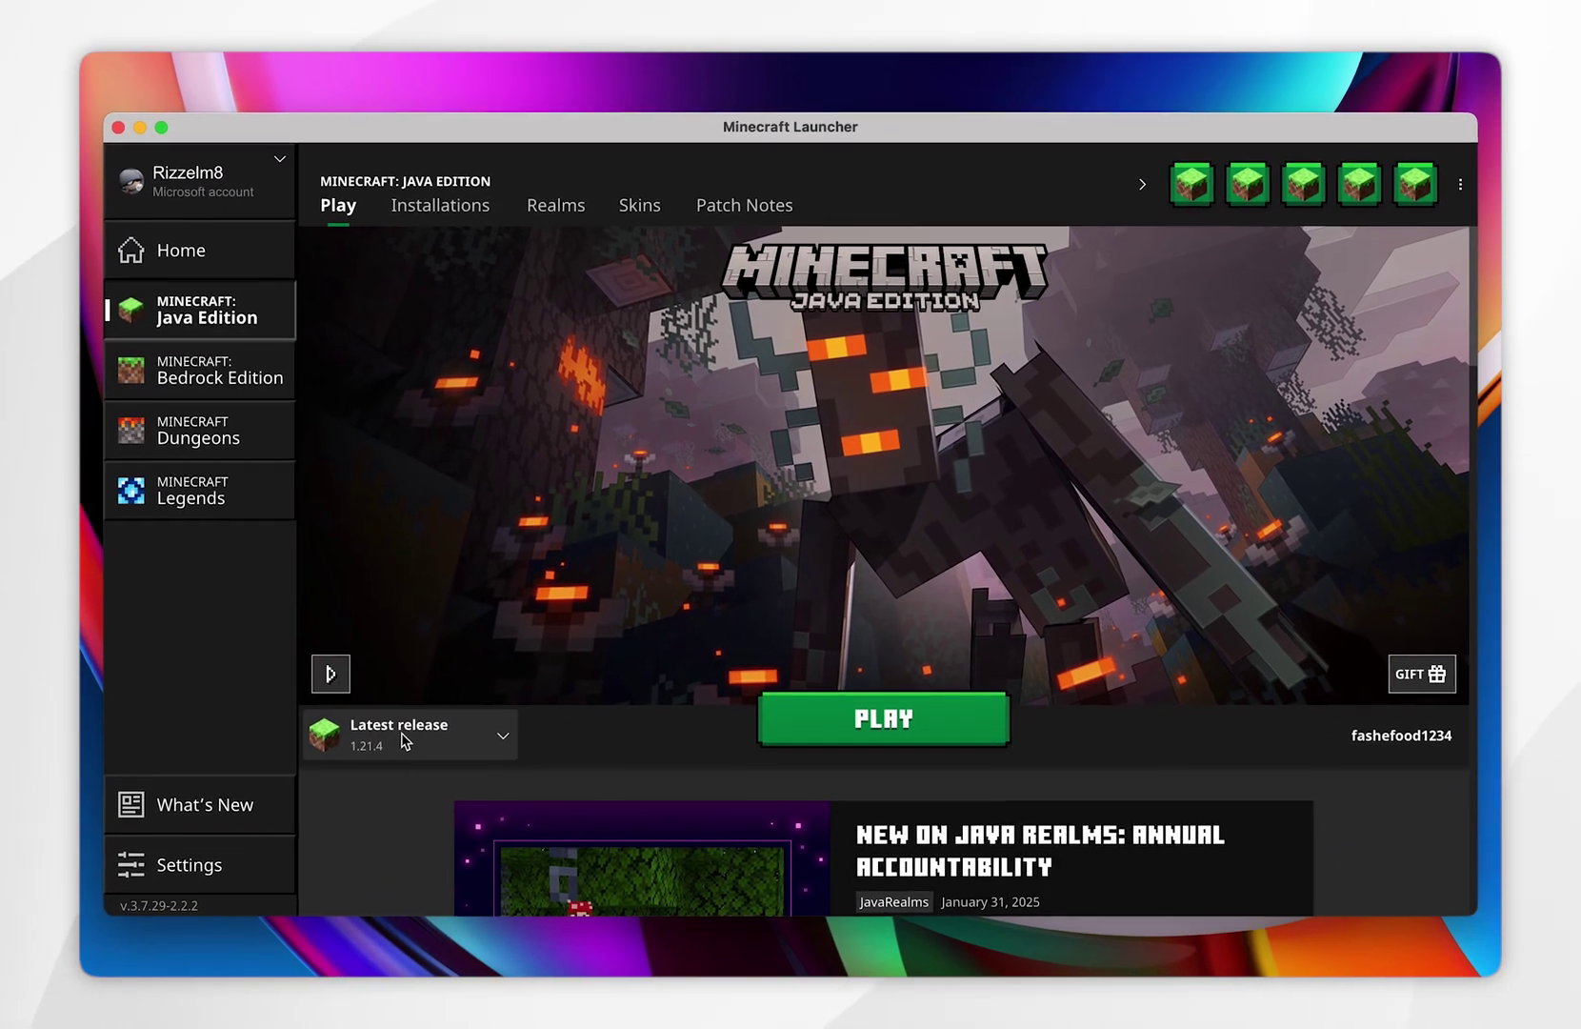
{"action": "left_click", "coordinate": [432, 714]}
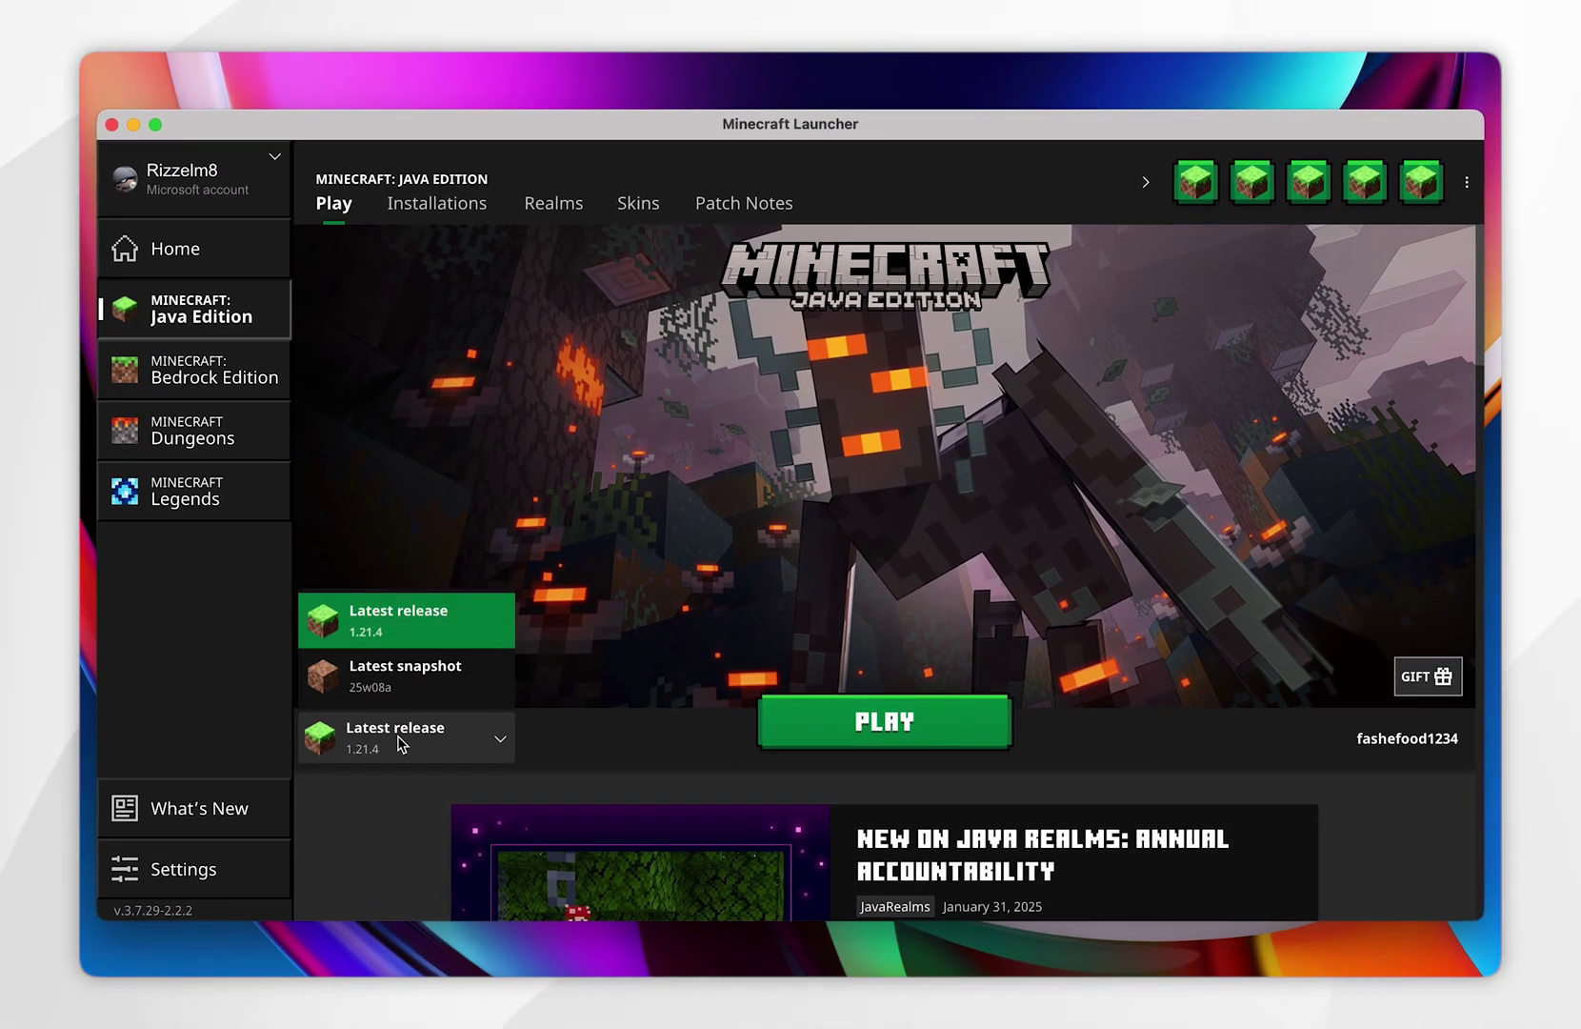
{"action": "left_click", "coordinate": [412, 624]}
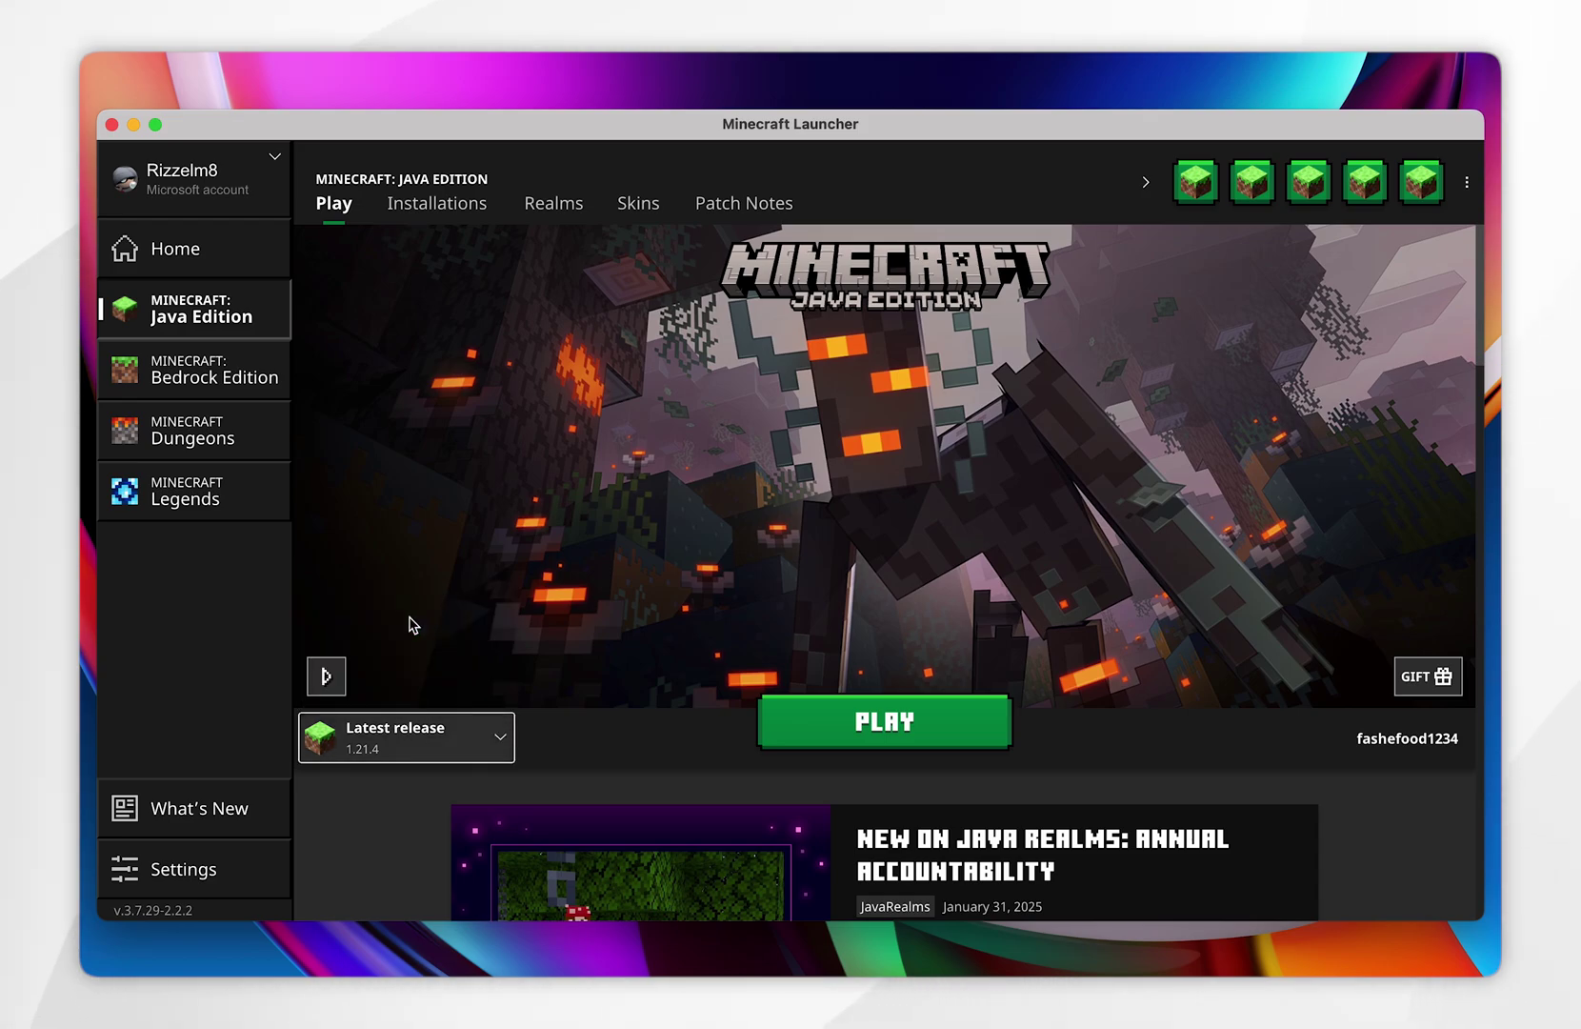
{"action": "left_click", "coordinate": [824, 721]}
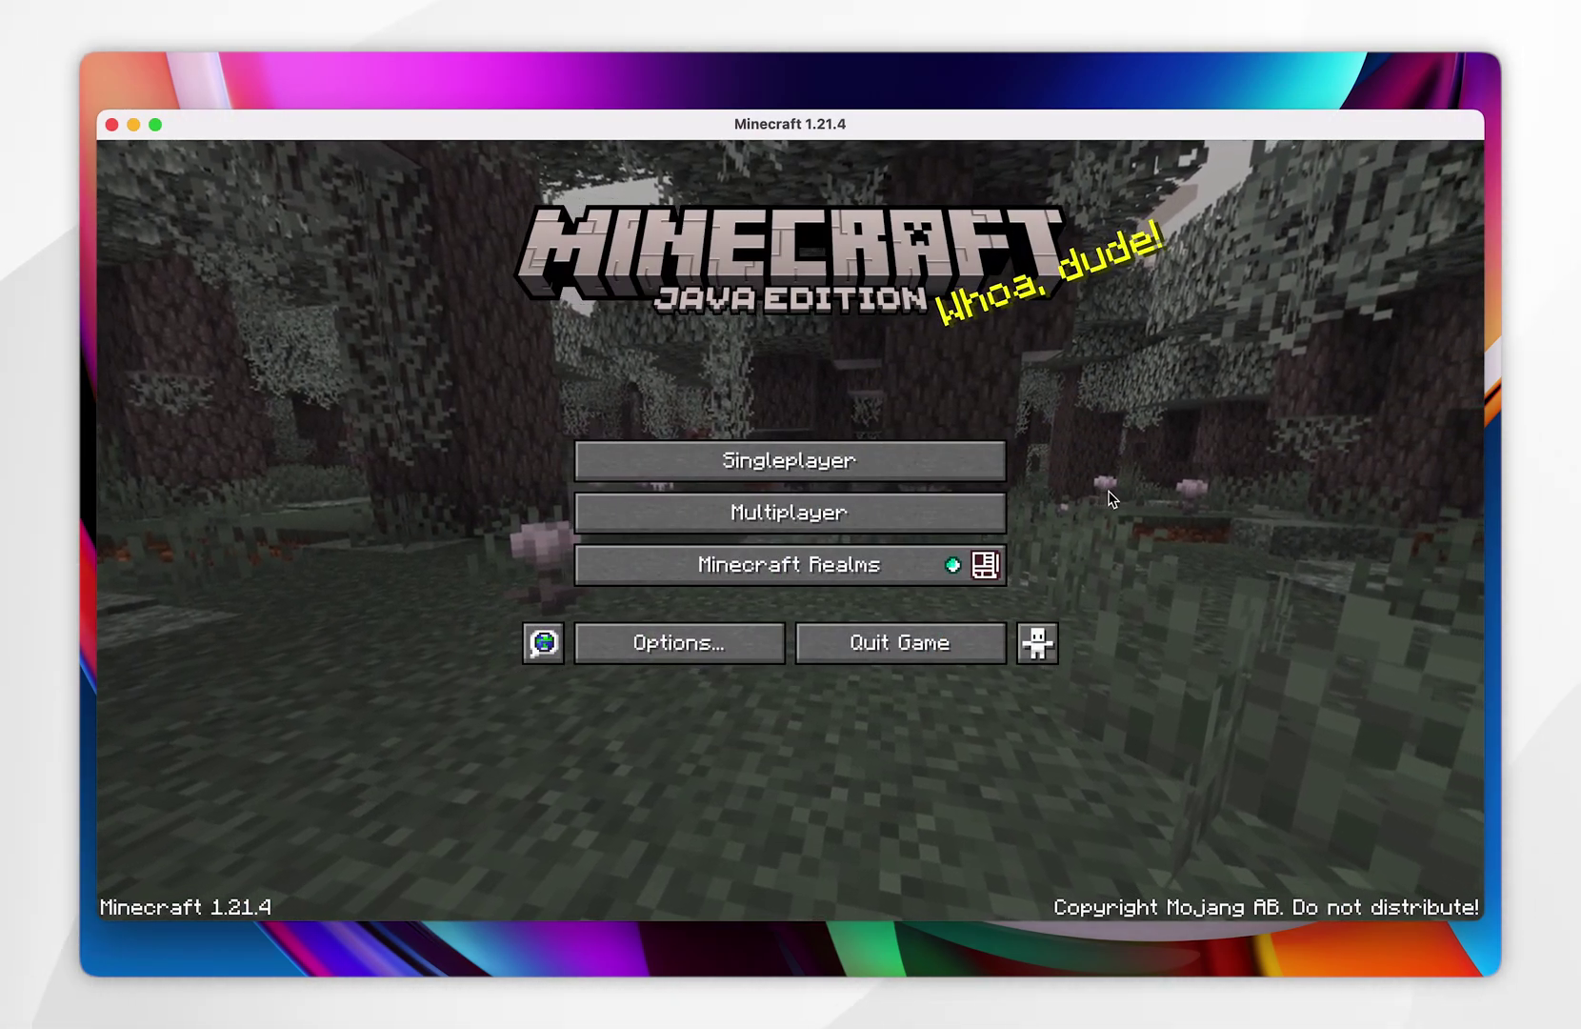
{"action": "left_click", "coordinate": [872, 656]}
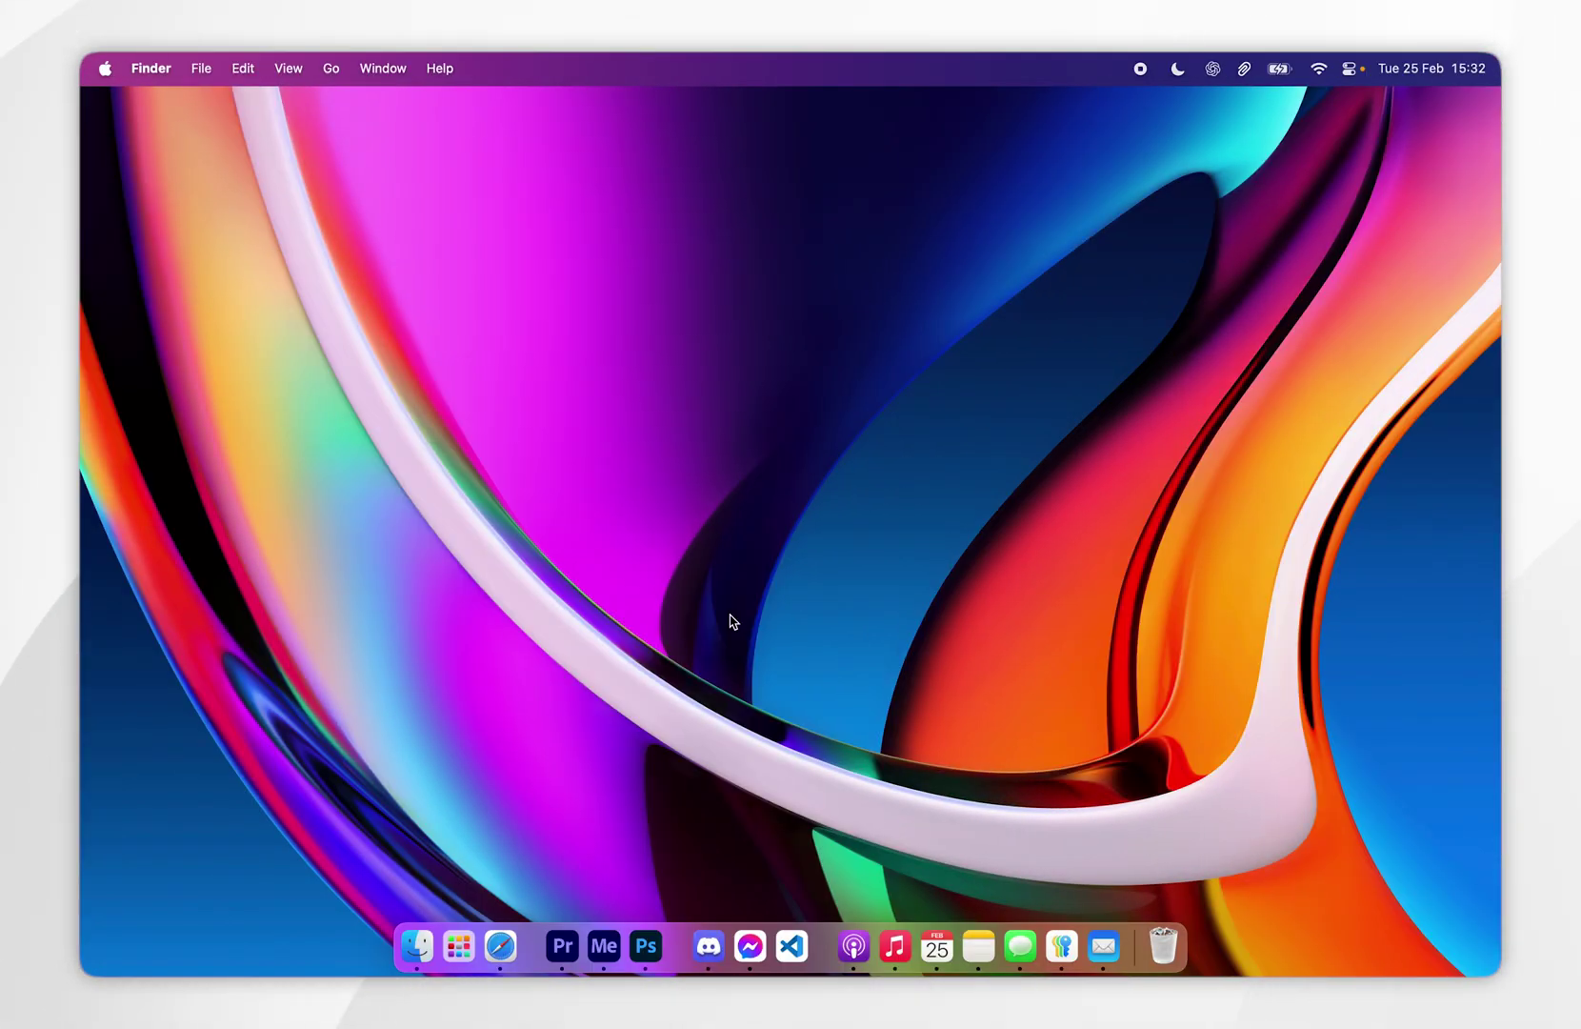
- On optifine.net, show all versions and choose the 1.21.4 HD U J3 download
{"action": "left_click", "coordinate": [500, 946]}
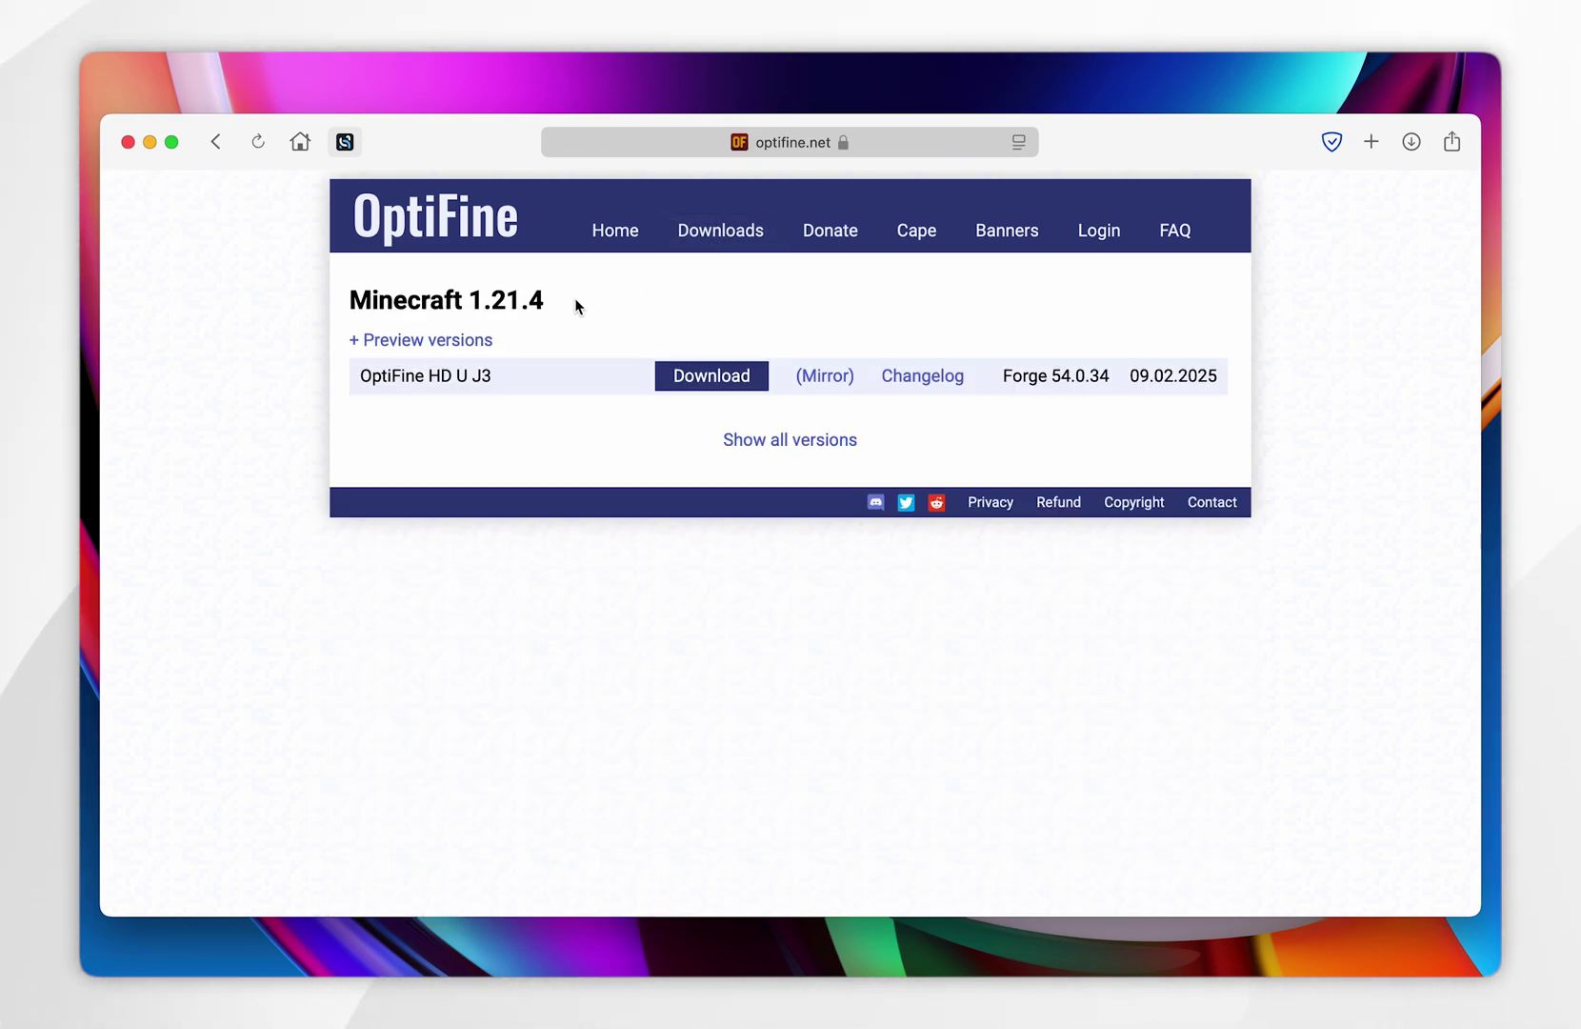
{"action": "left_click", "coordinate": [562, 306]}
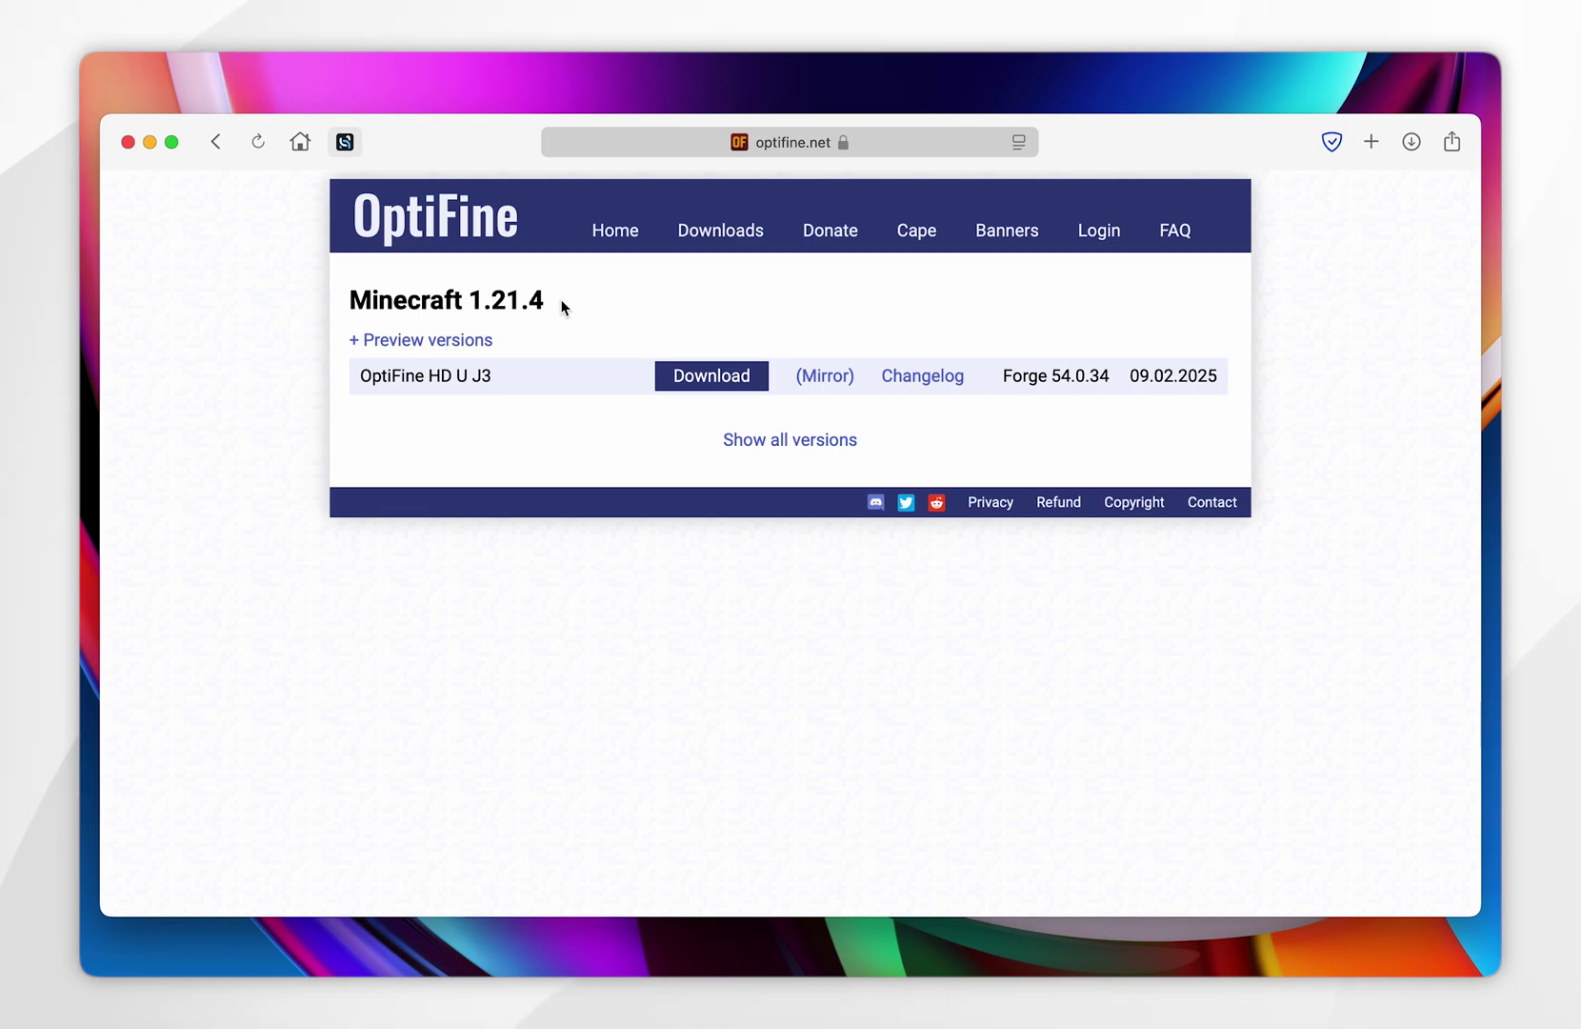
{"action": "left_click", "coordinate": [770, 444]}
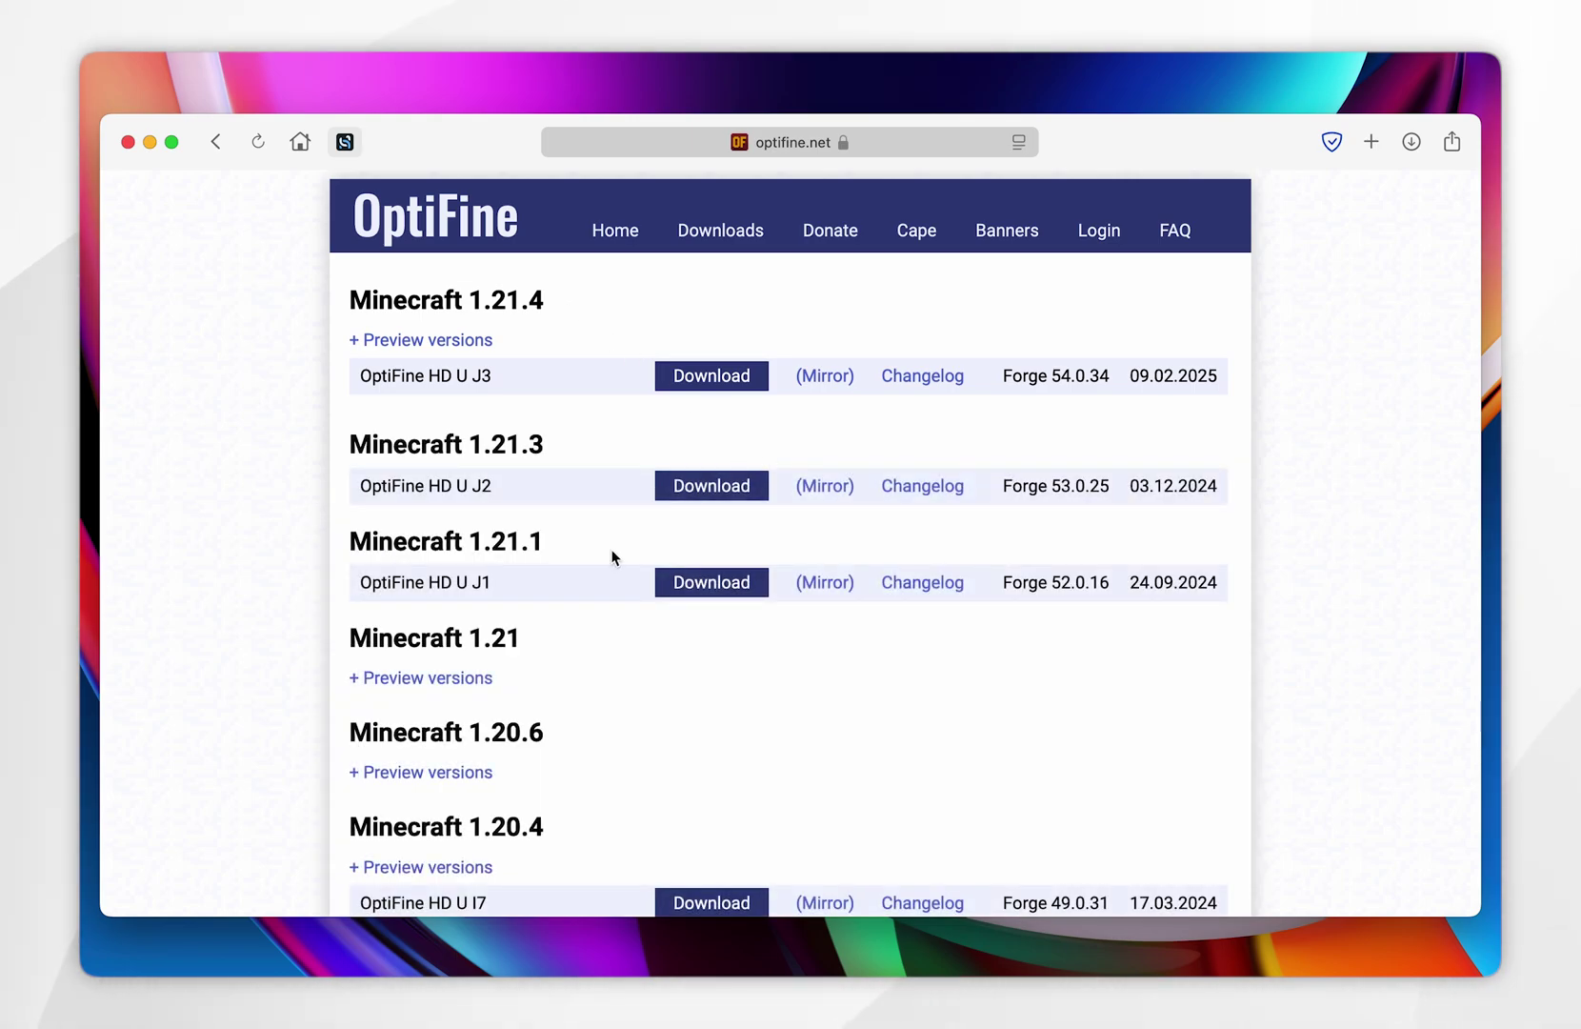
{"action": "scroll", "coordinate": [614, 554], "scroll_direction": "down", "scroll_amount": 4}
{"action": "scroll", "coordinate": [612, 555], "scroll_direction": "up", "scroll_amount": 5}
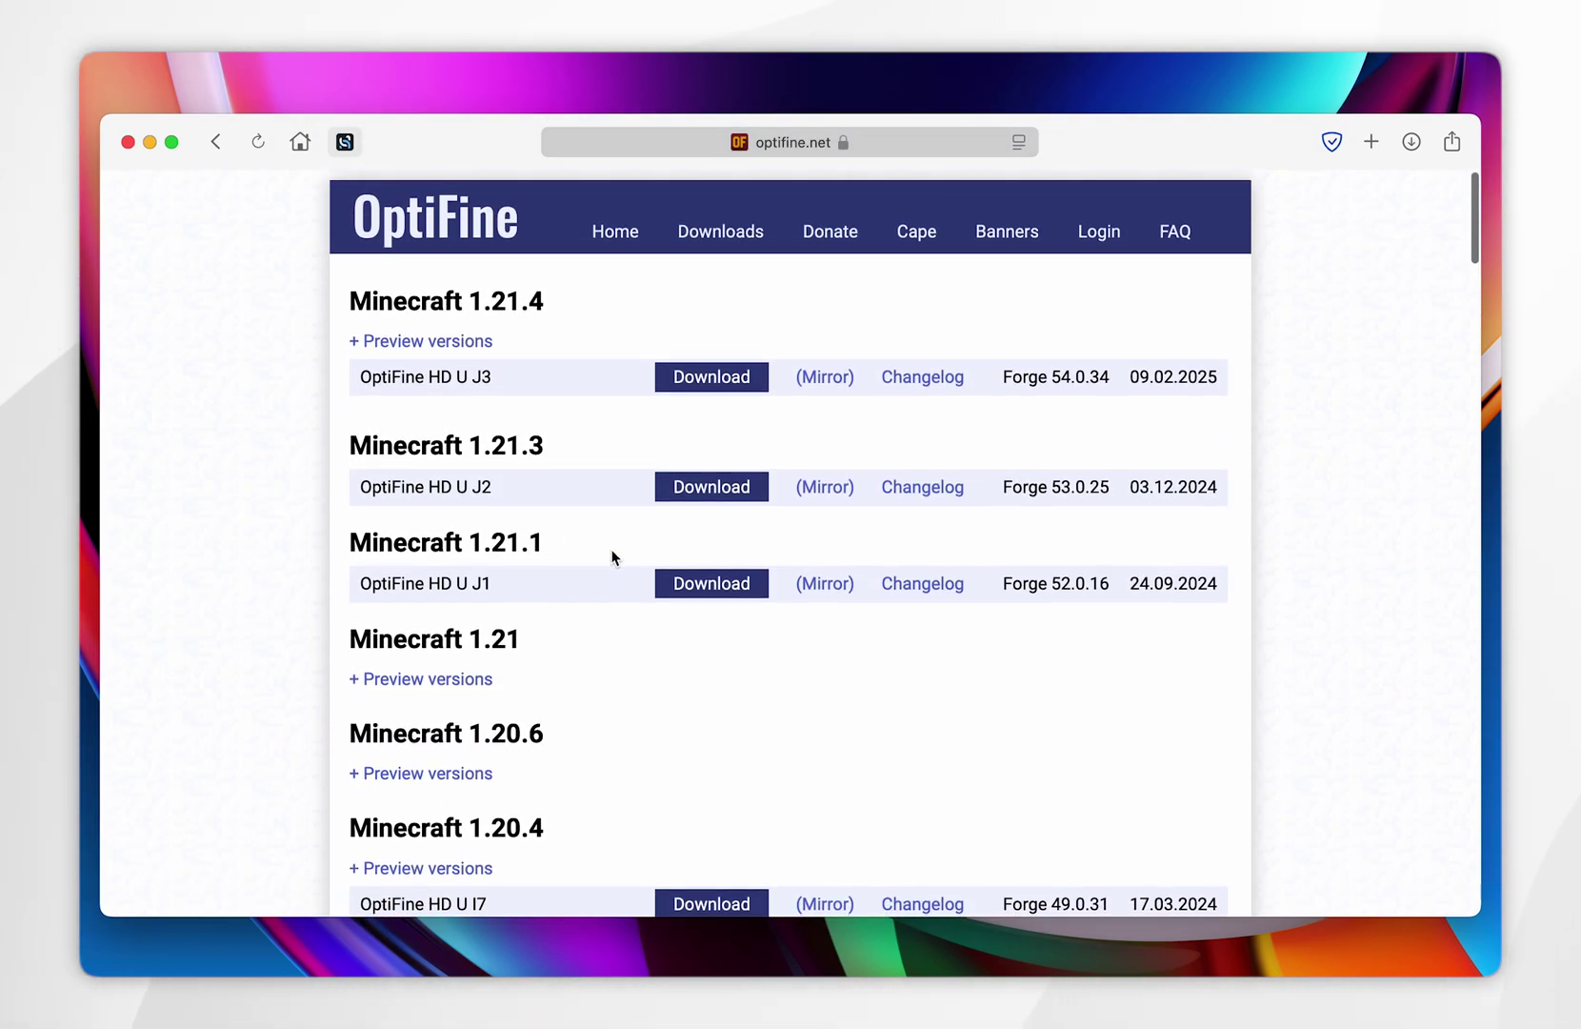
{"action": "left_click", "coordinate": [694, 379]}
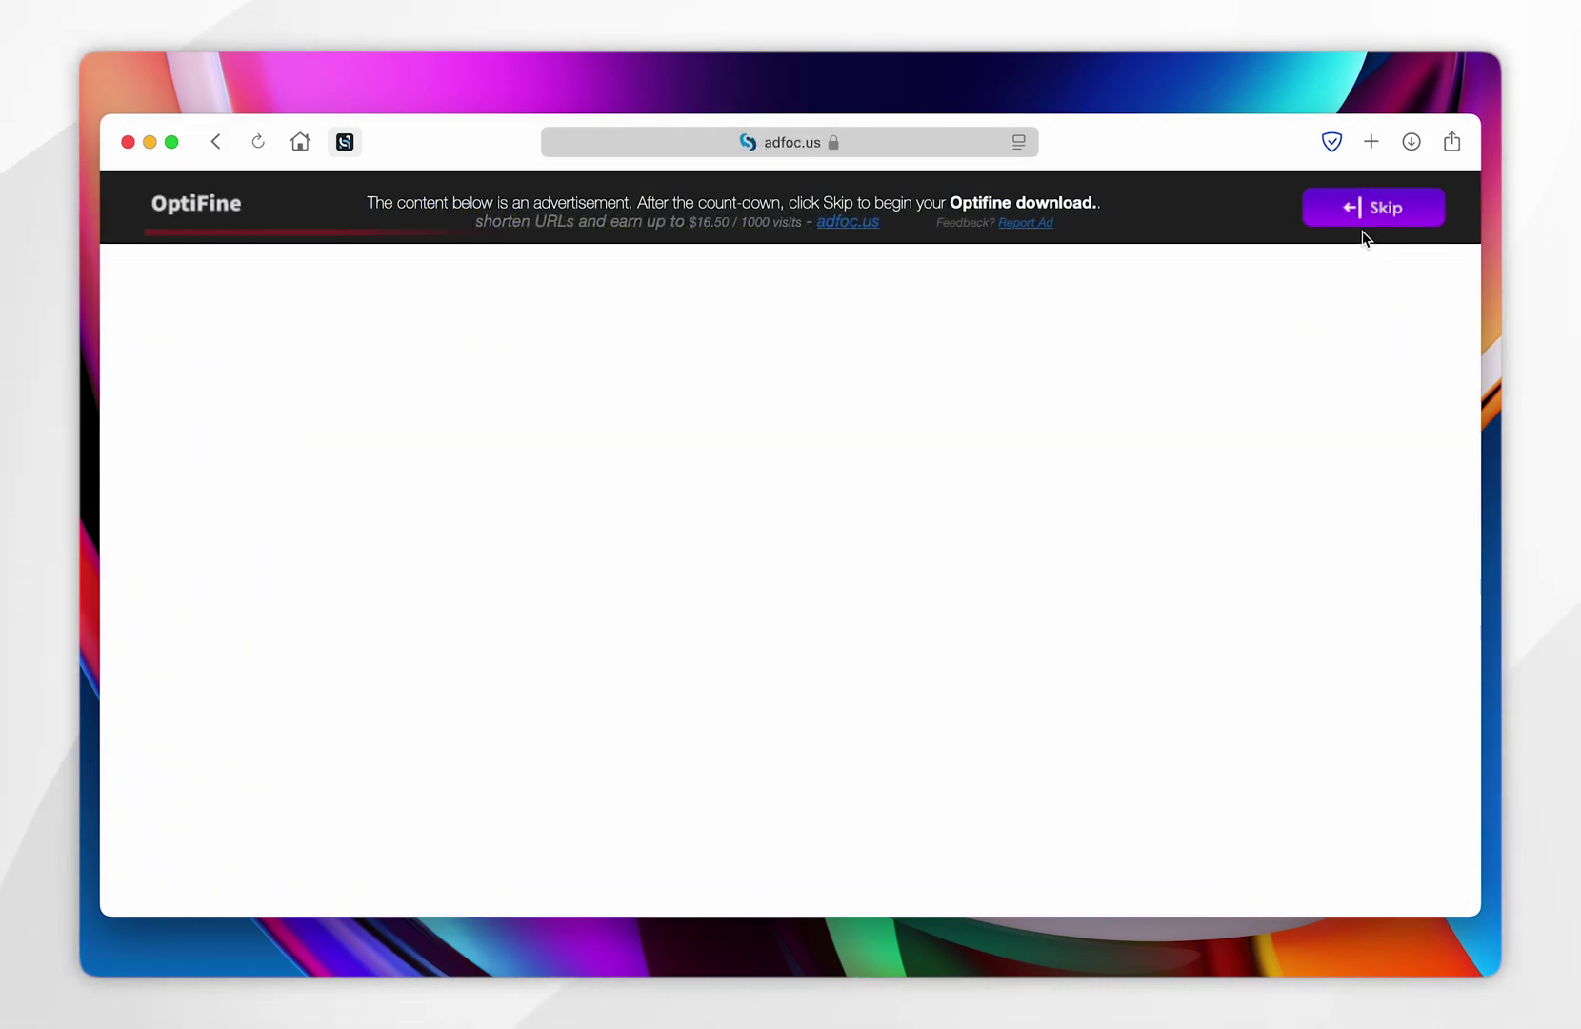
- Skip the ad and save OptiFine_1.21.4_HD_U_J3.jar to the Desktop
{"action": "left_click", "coordinate": [1381, 198]}
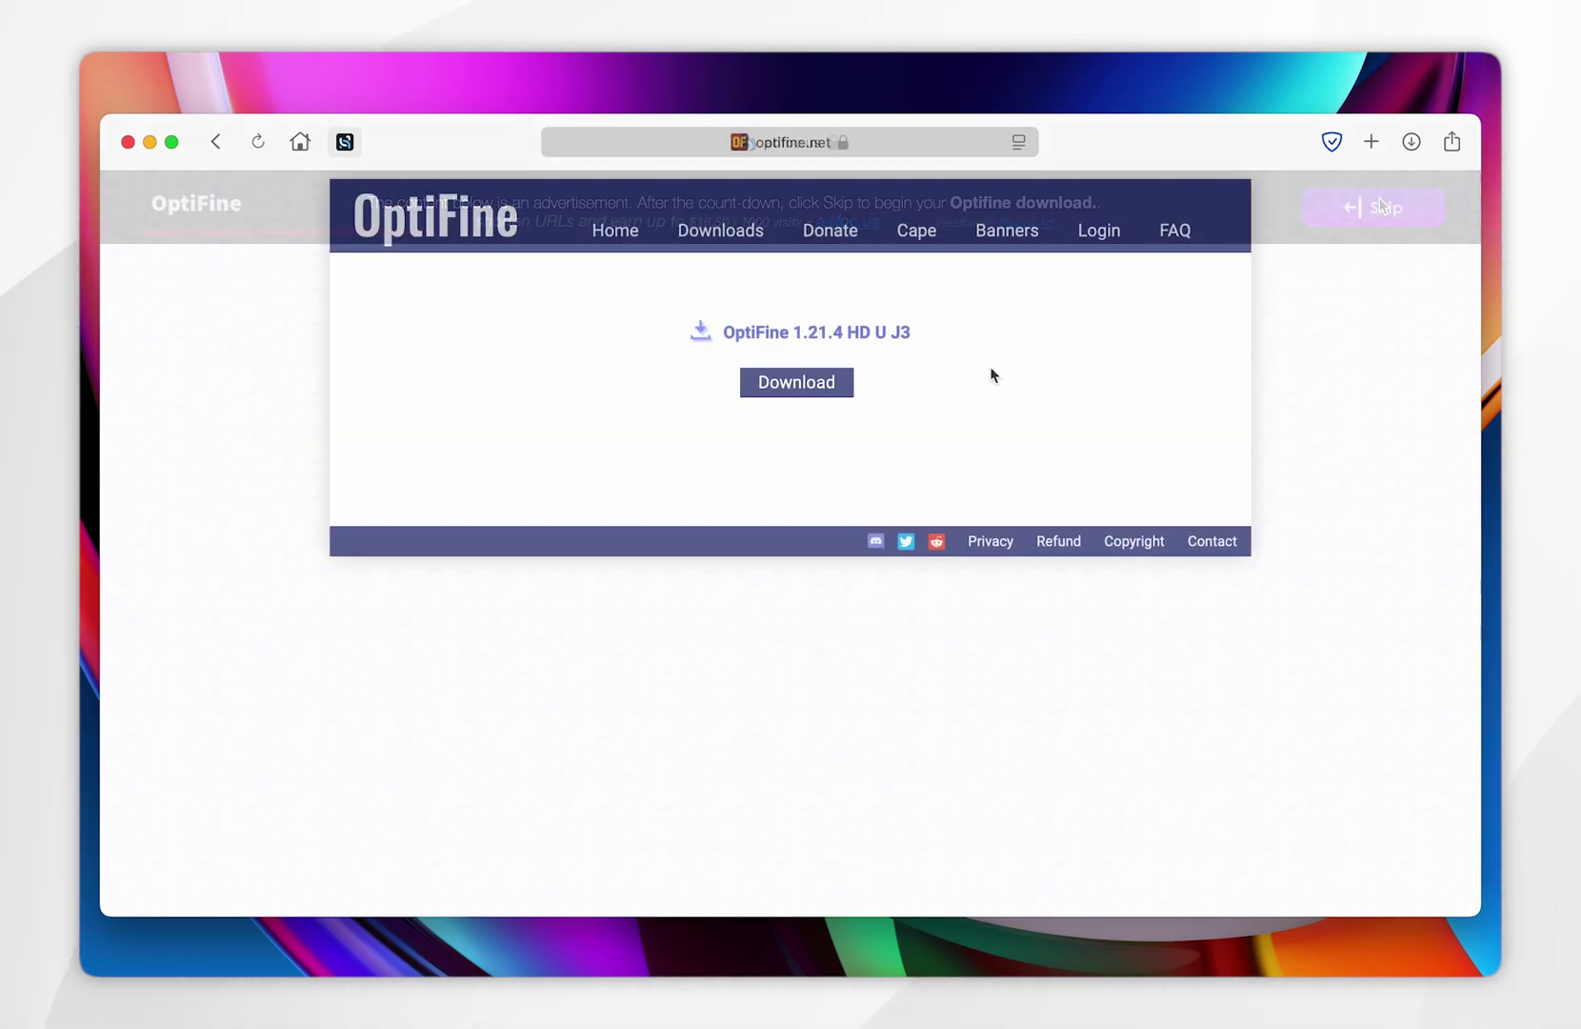
{"action": "left_click", "coordinate": [782, 383]}
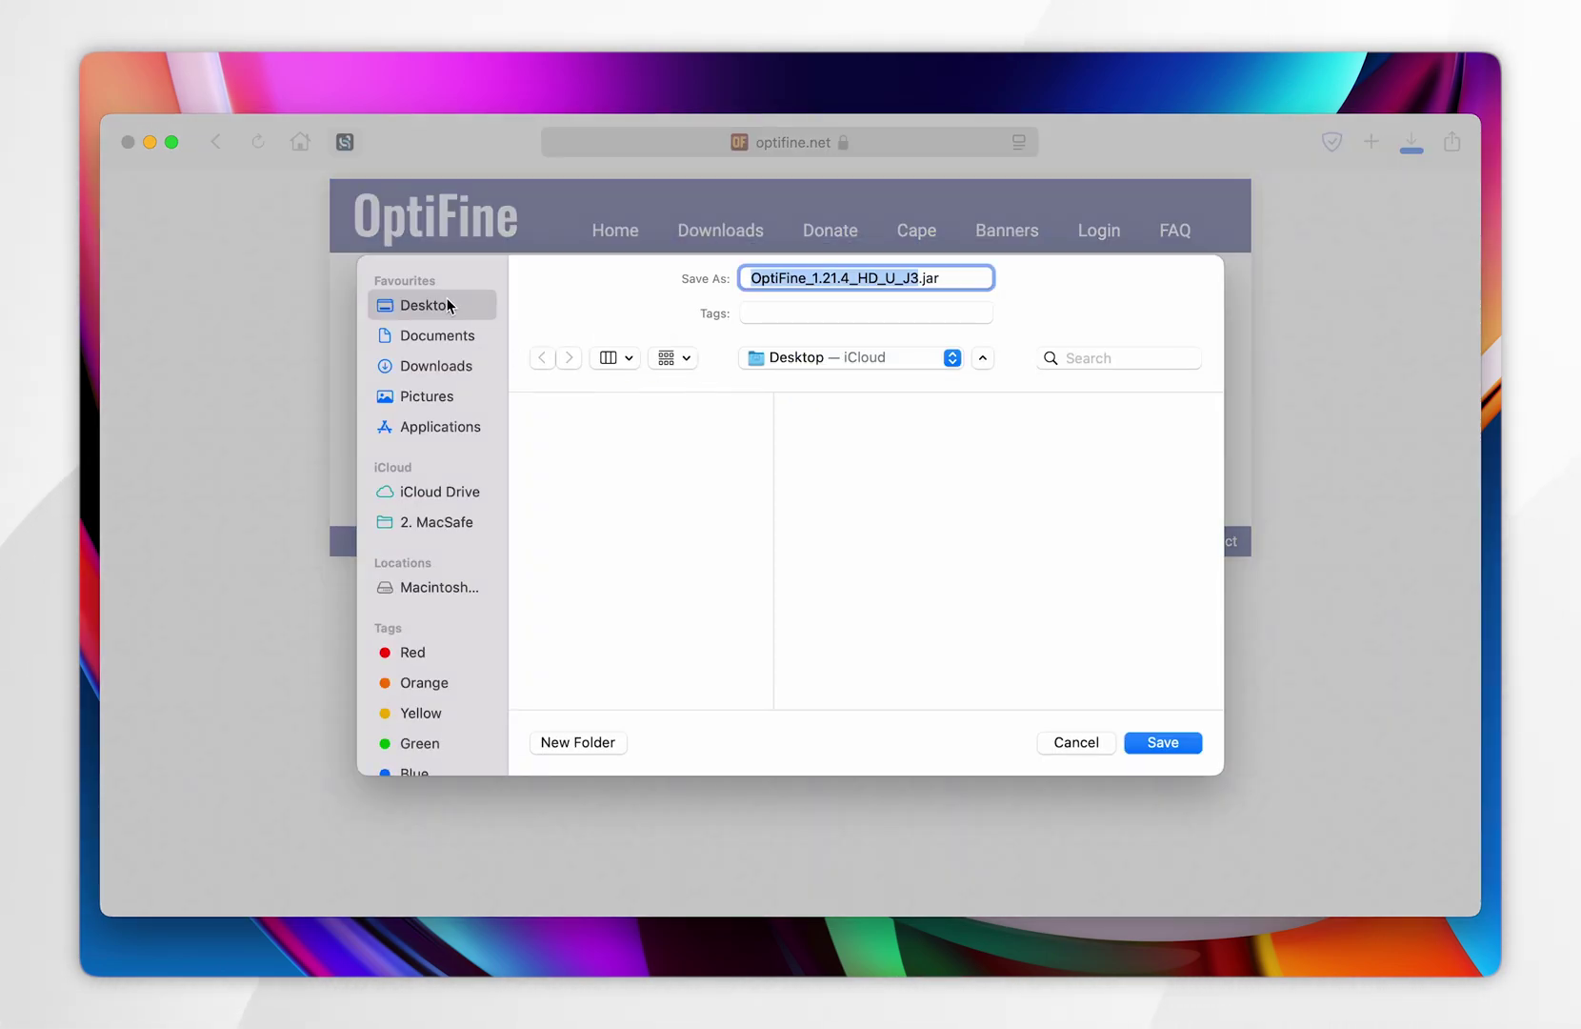
{"action": "key", "text": "Return"}
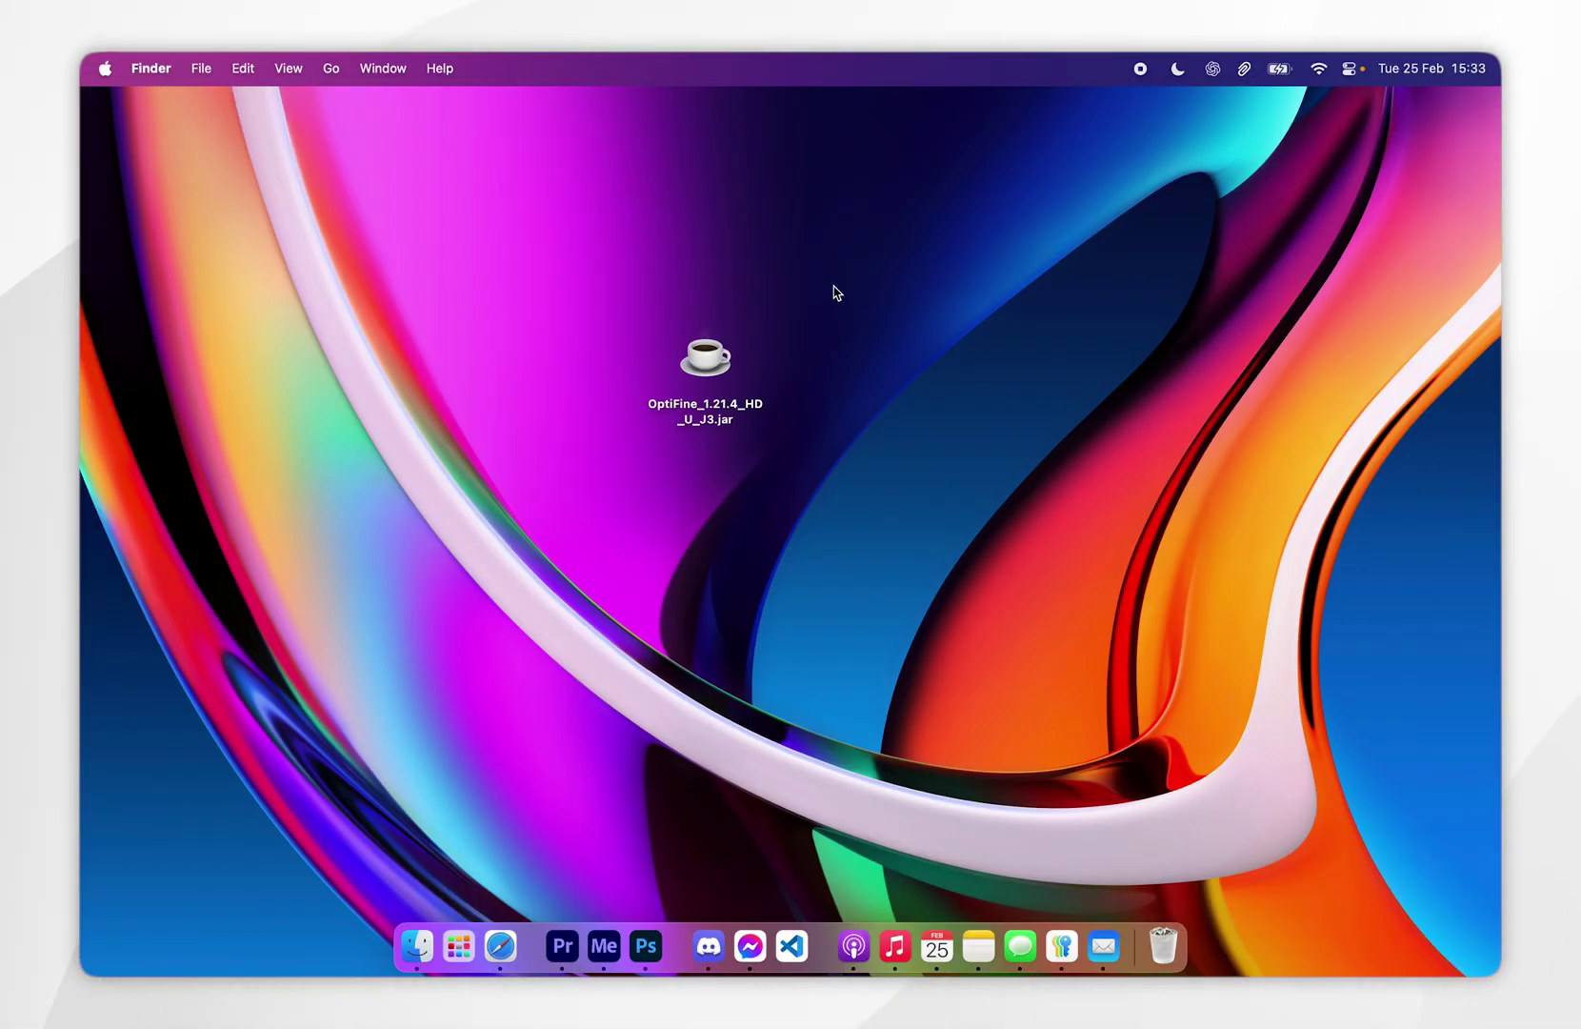
- Browse Modrinth's Resource Packs listing and open the Fresh Animations project page
{"action": "left_click_drag", "start_coordinate": [835, 292], "coordinate": [648, 464]}
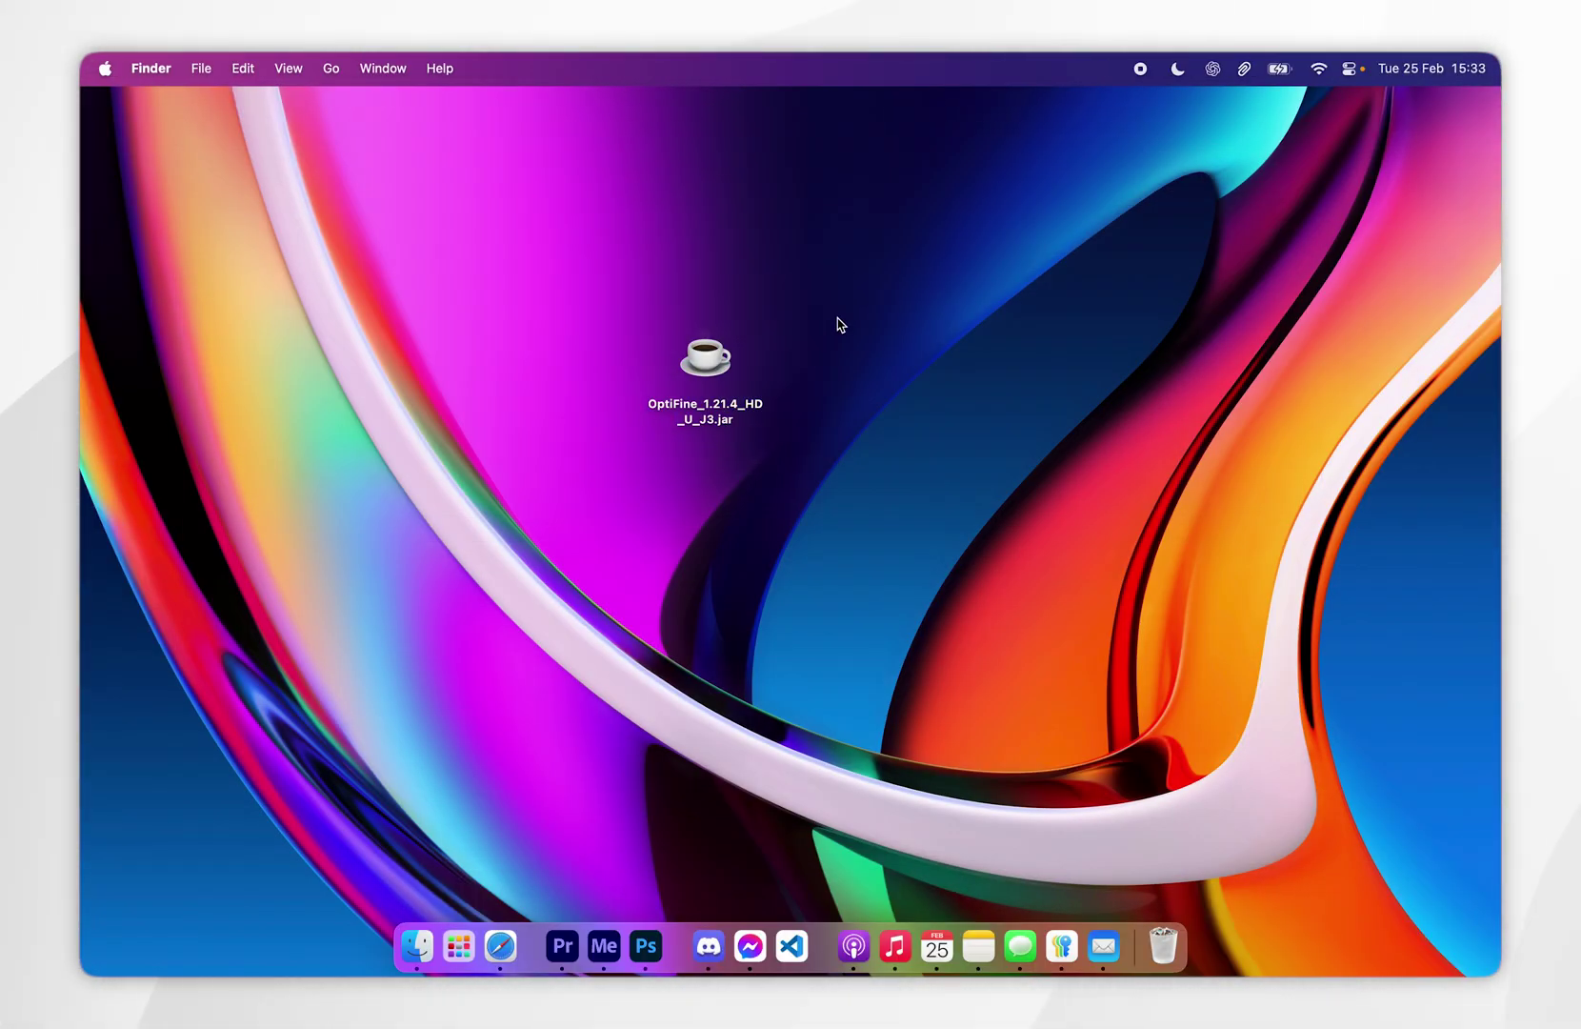
{"action": "left_click", "coordinate": [500, 945]}
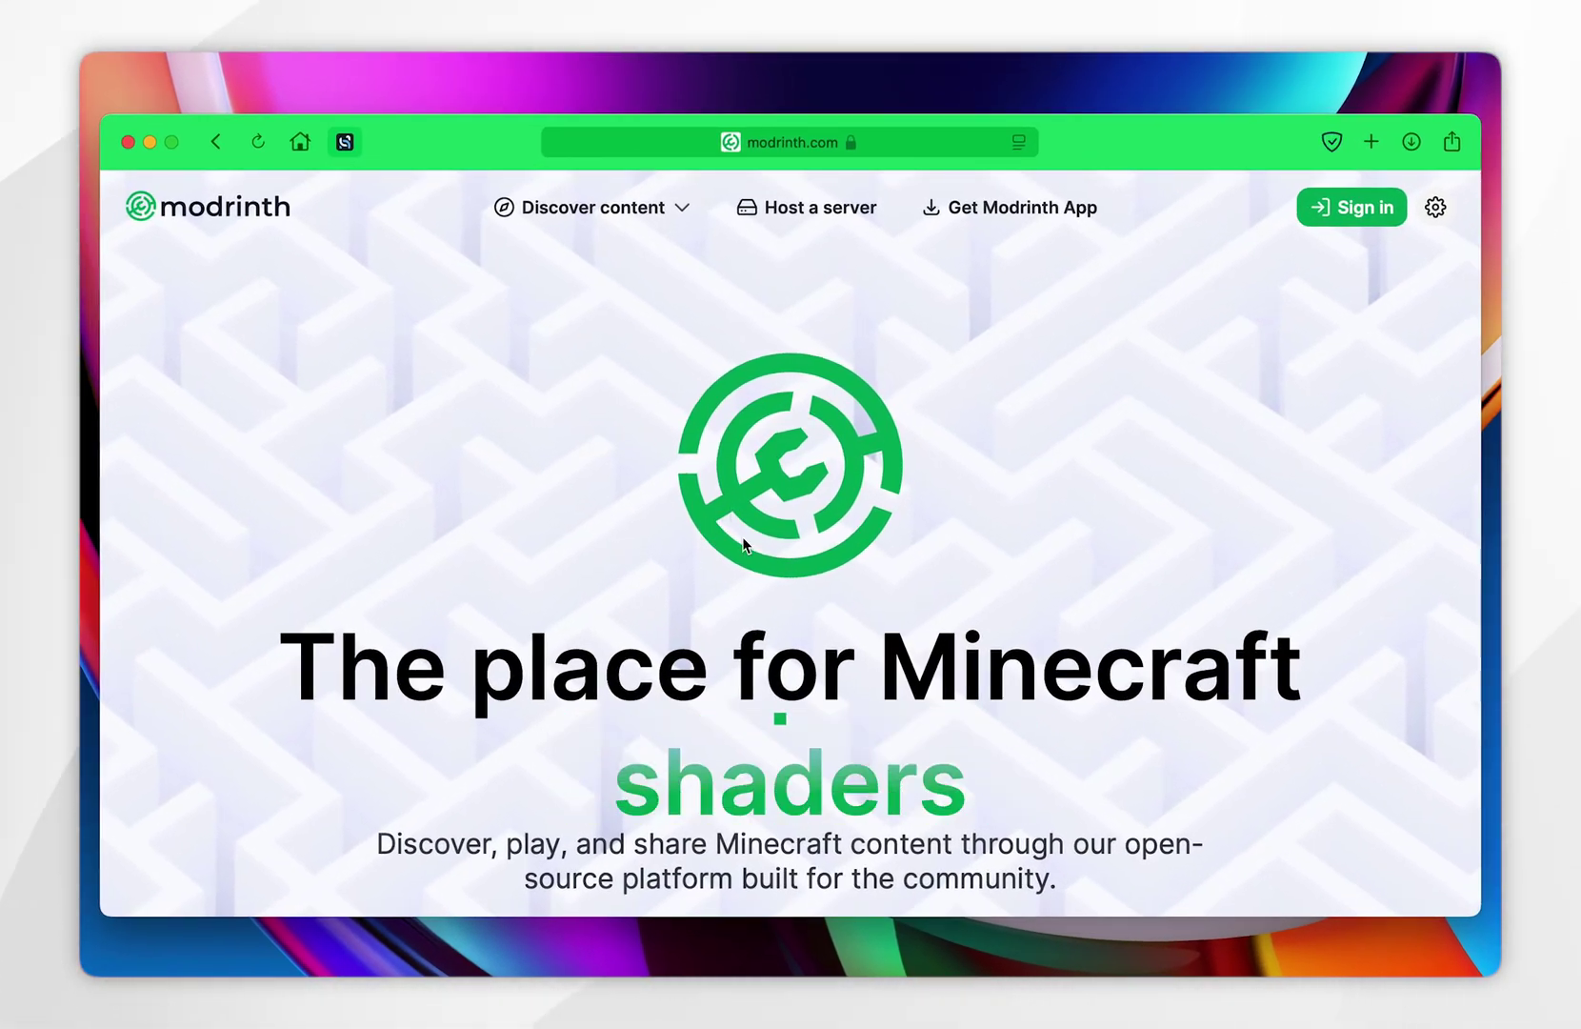
{"action": "scroll", "coordinate": [586, 537], "scroll_direction": "down", "scroll_amount": 5}
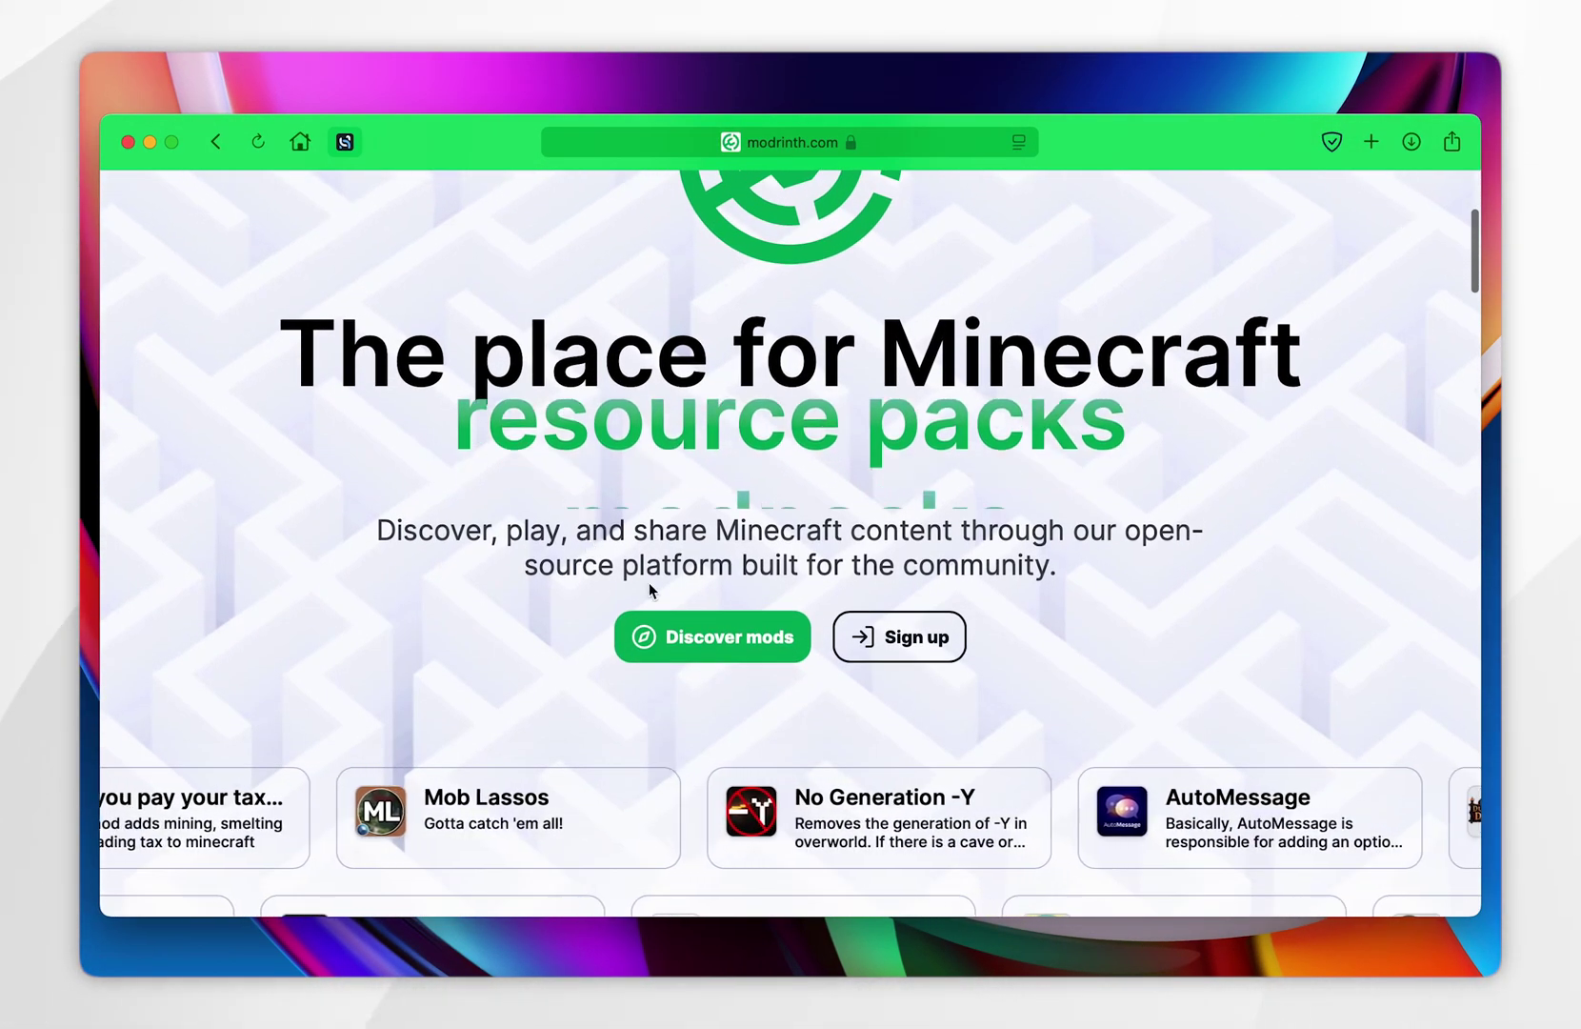
{"action": "left_click", "coordinate": [716, 635]}
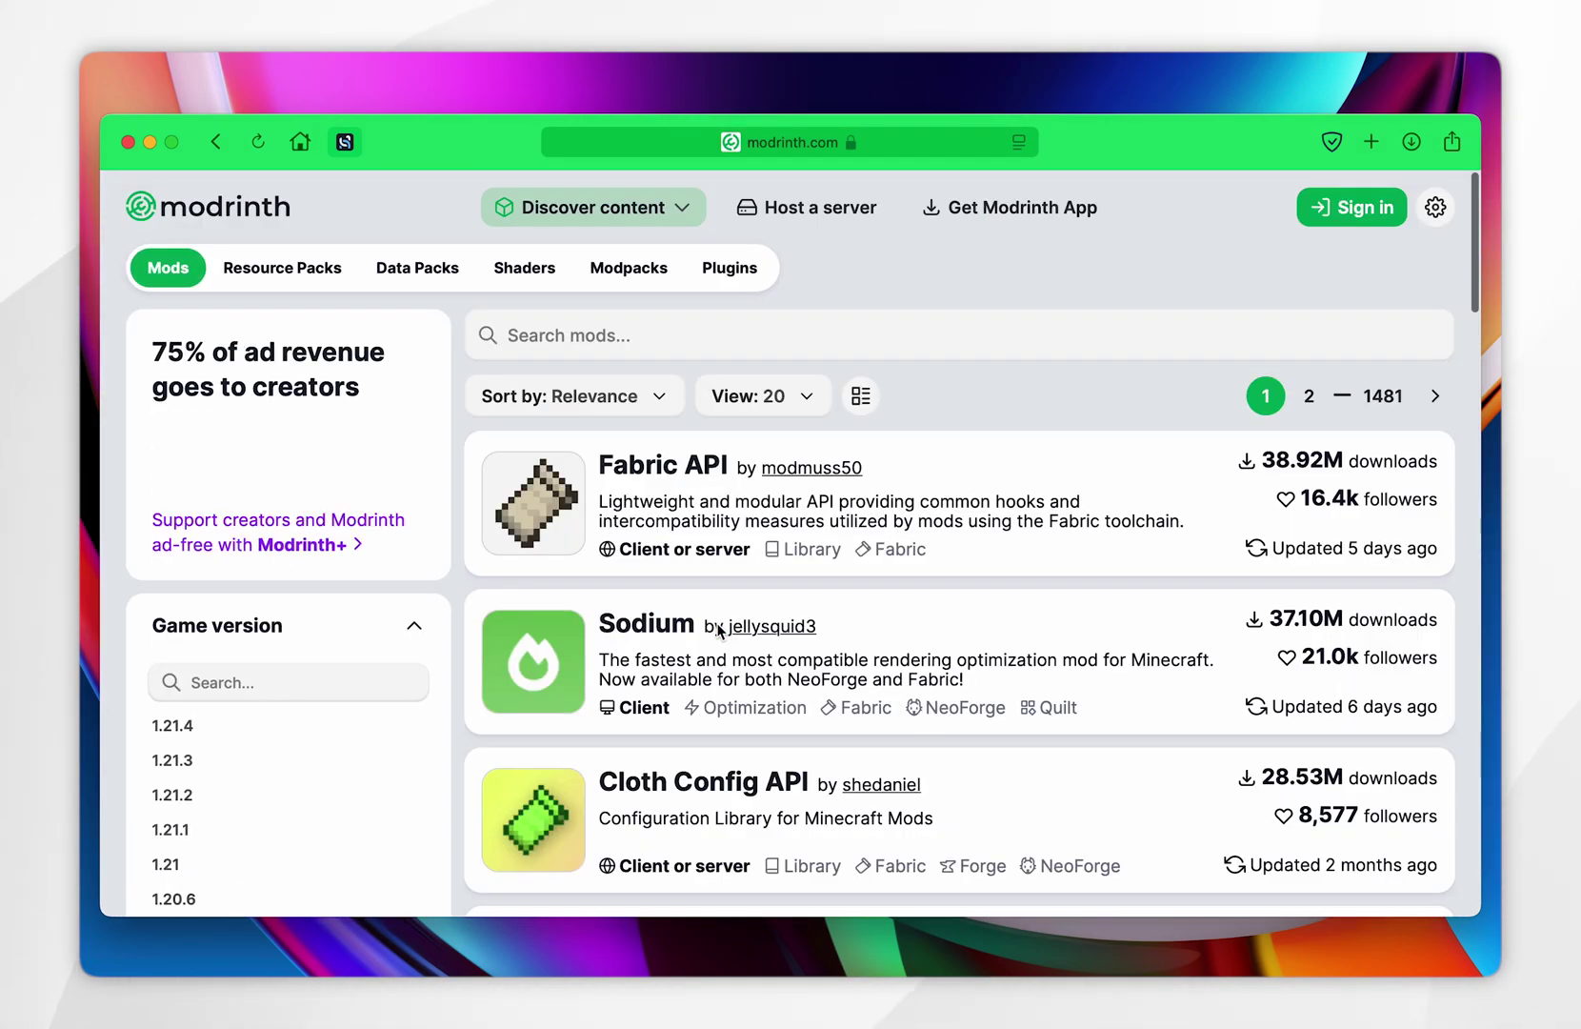
{"action": "left_click", "coordinate": [308, 274]}
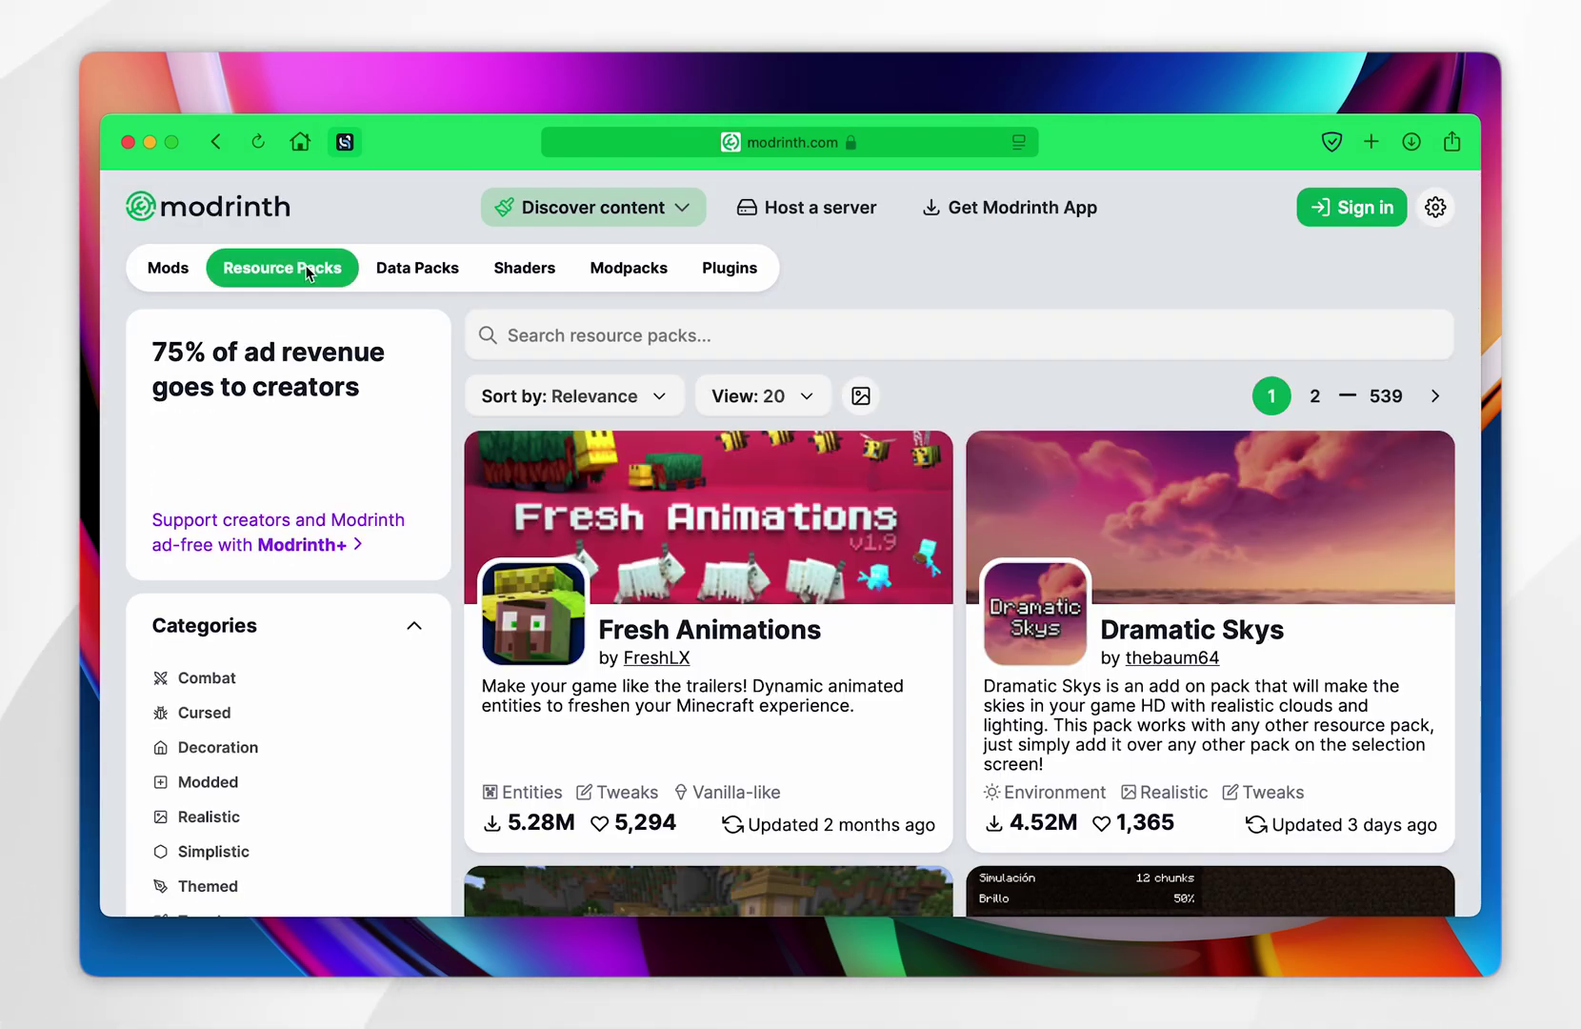
{"action": "left_click", "coordinate": [693, 342]}
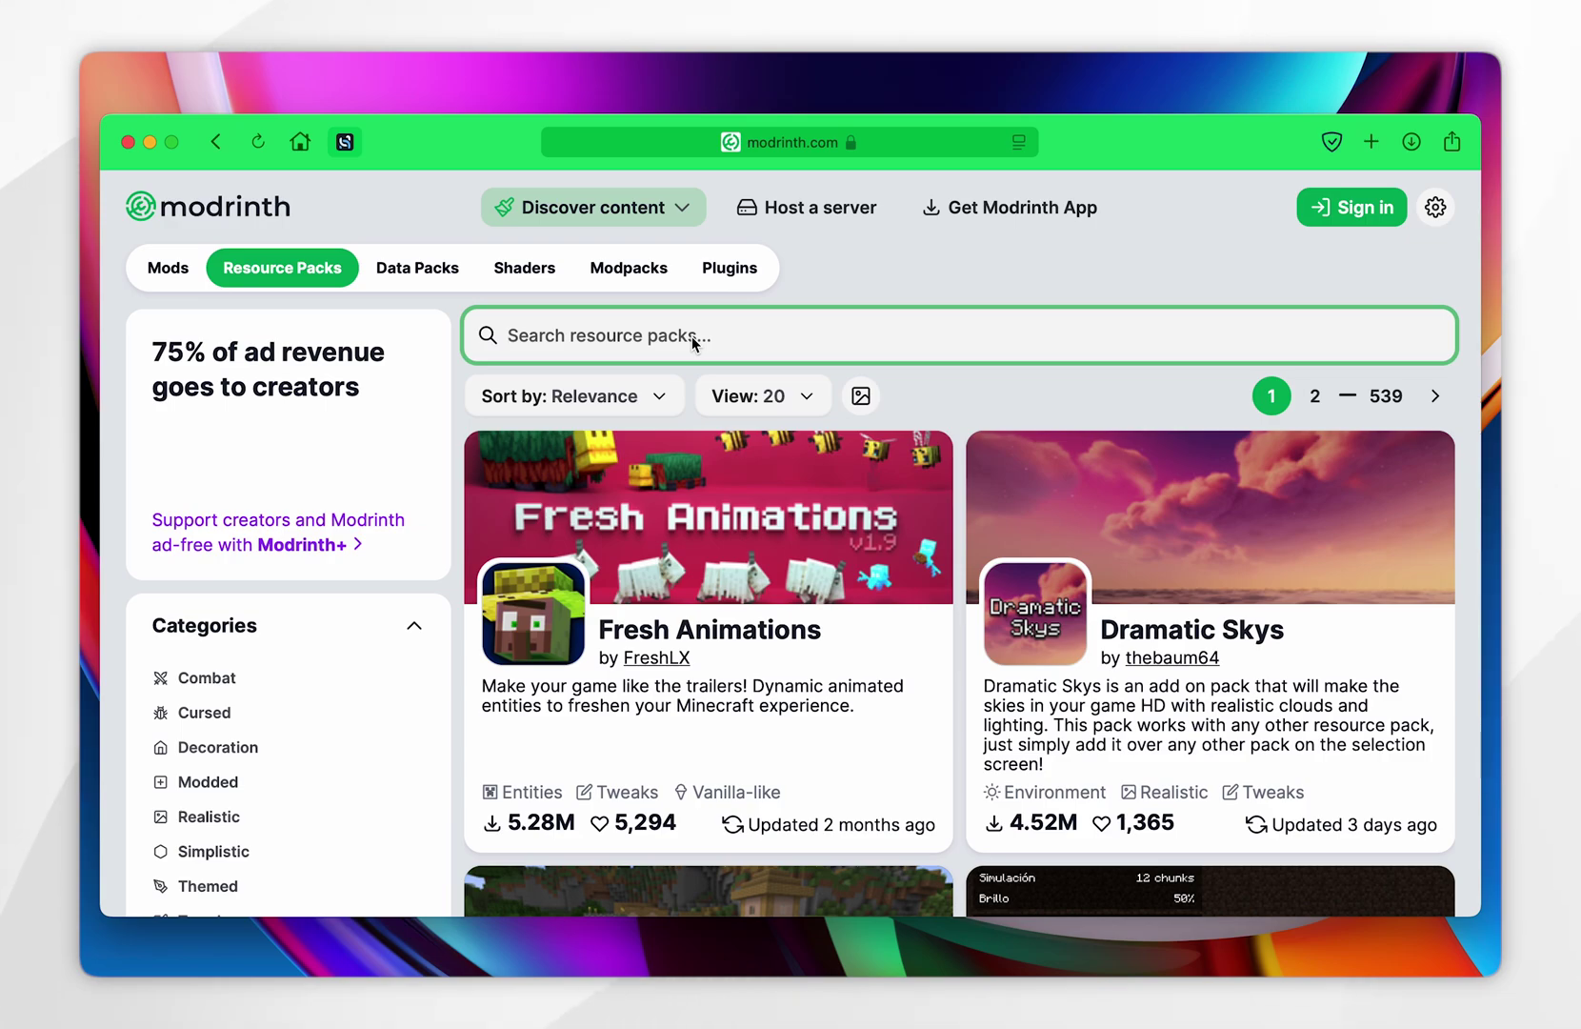
{"action": "scroll", "coordinate": [693, 343], "scroll_direction": "down", "scroll_amount": 2}
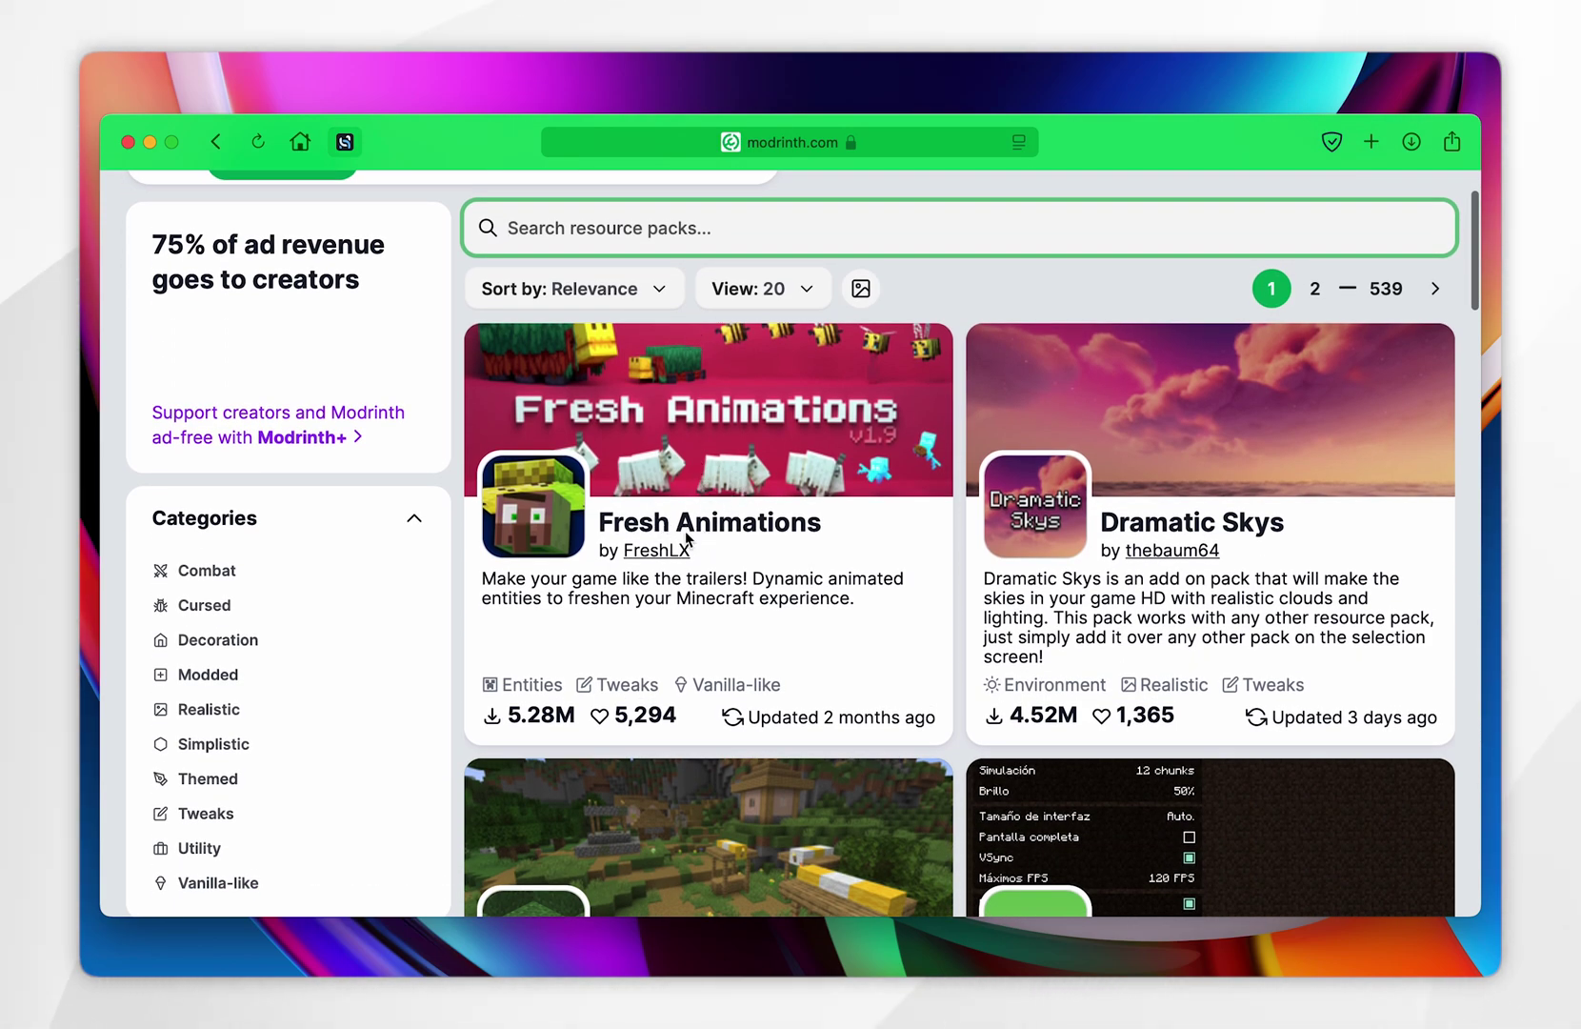
{"action": "left_click", "coordinate": [671, 442]}
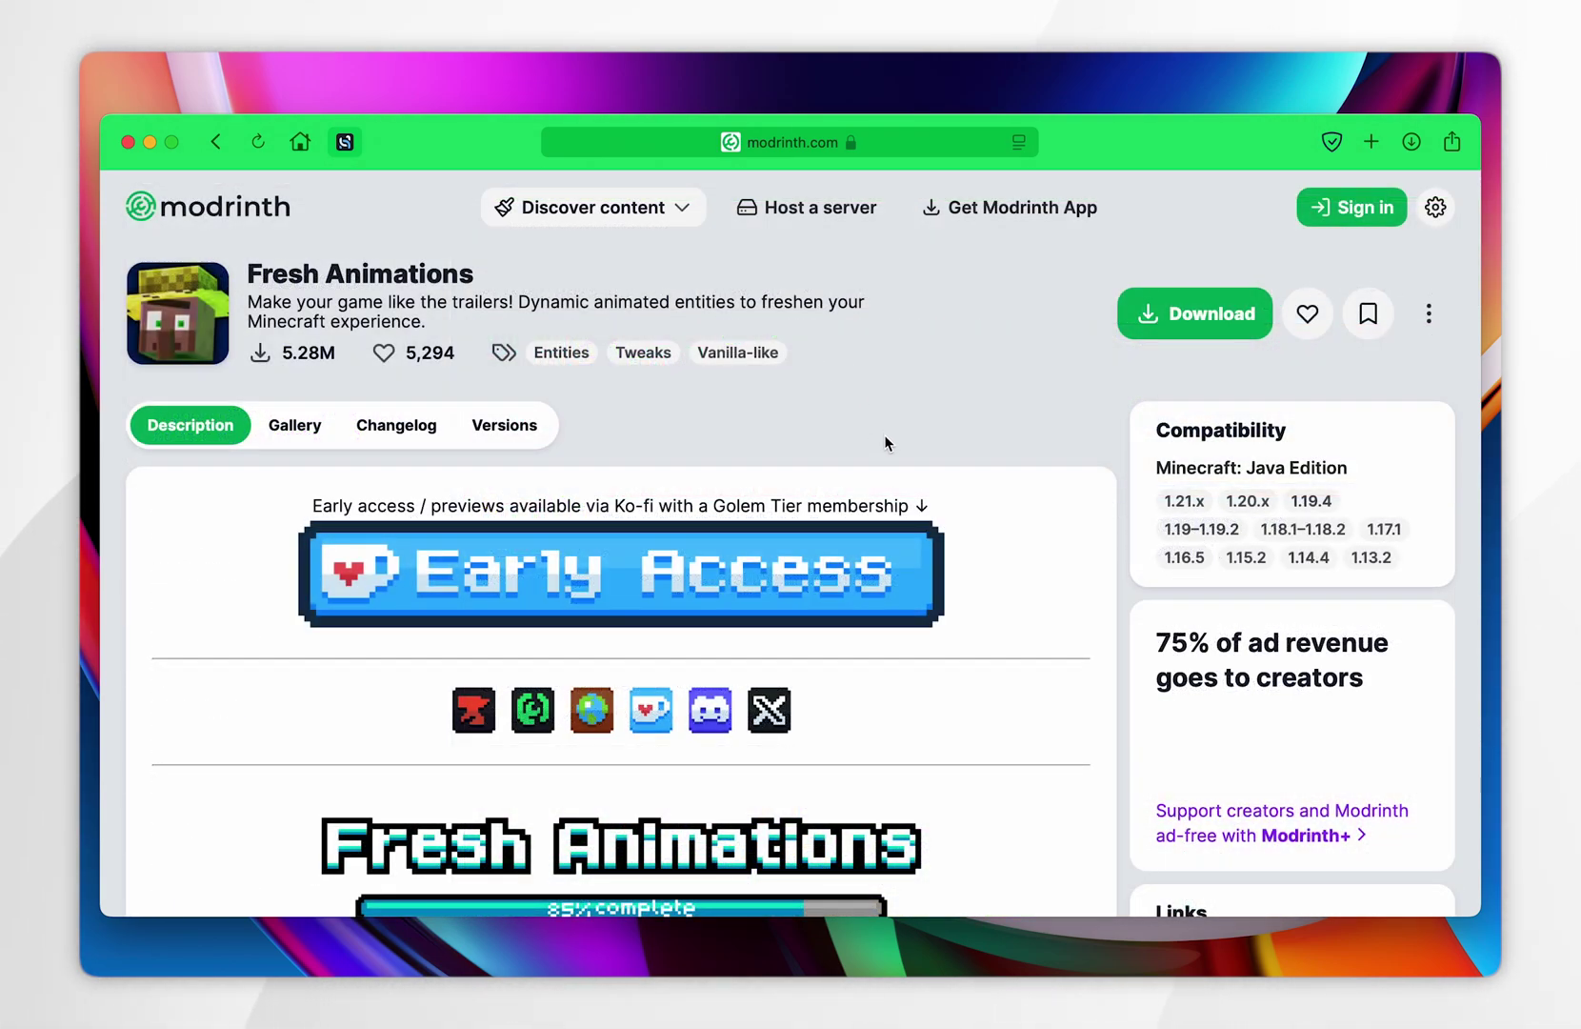
- Download Fresh Animations version 1.9.3 and save FreshAnimations_v1.9.3.zip to the Desktop
{"action": "left_click", "coordinate": [498, 428]}
{"action": "scroll", "coordinate": [778, 463], "scroll_direction": "down", "scroll_amount": 3}
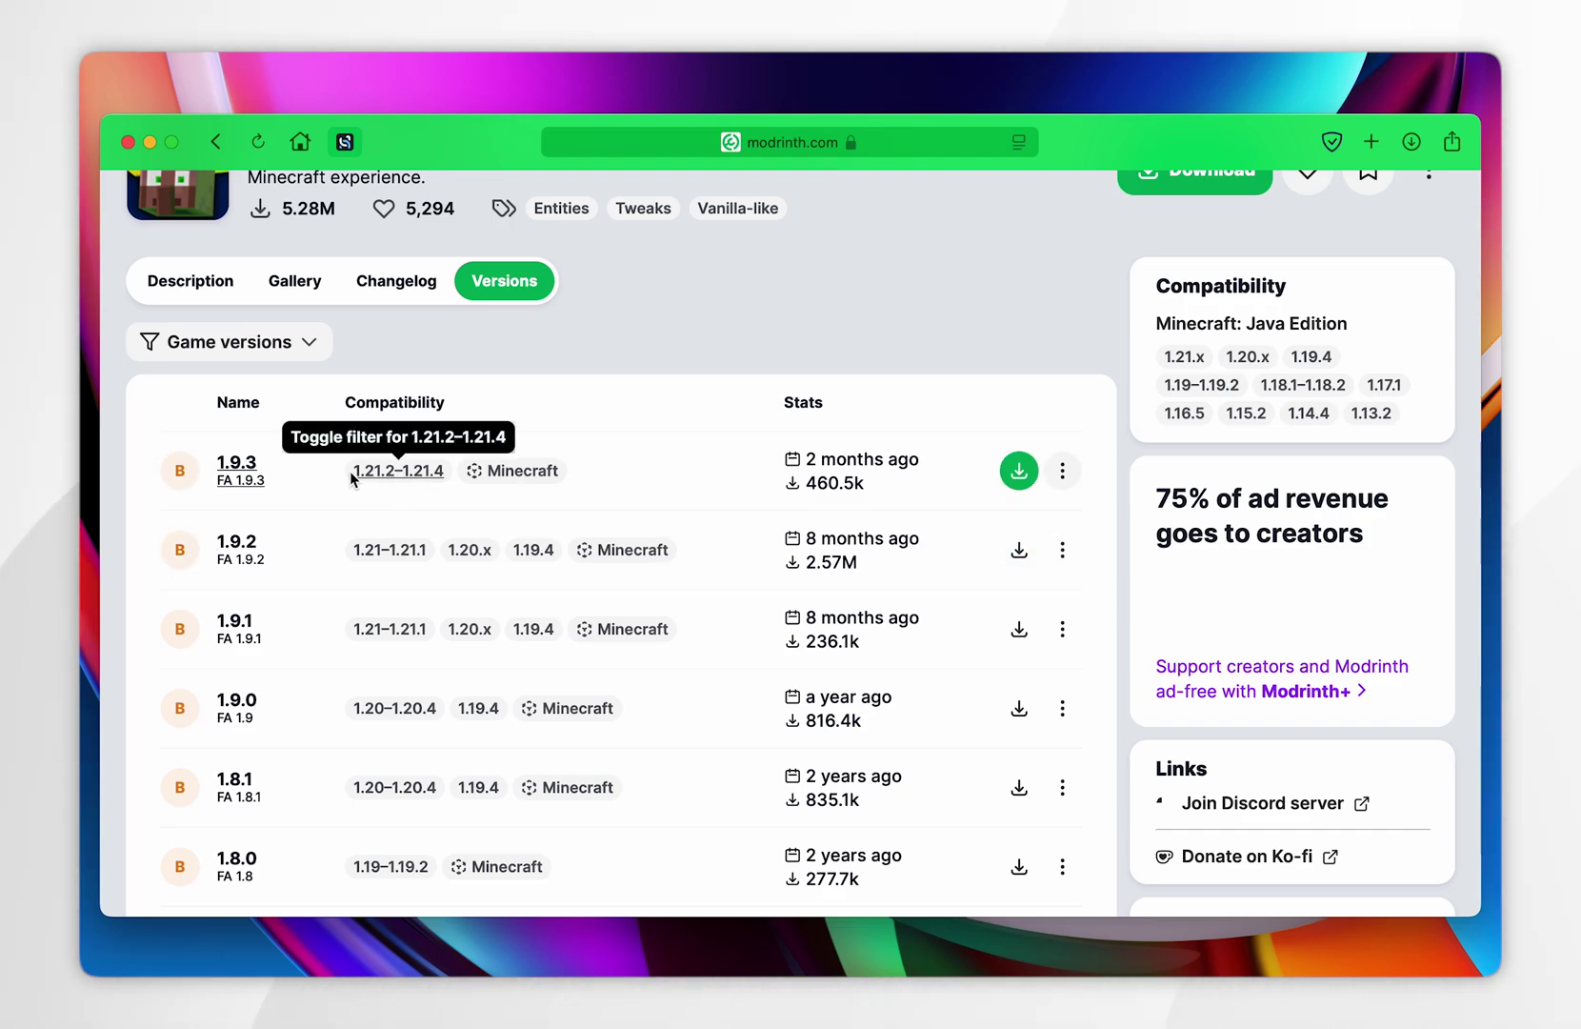
{"action": "left_click", "coordinate": [237, 469]}
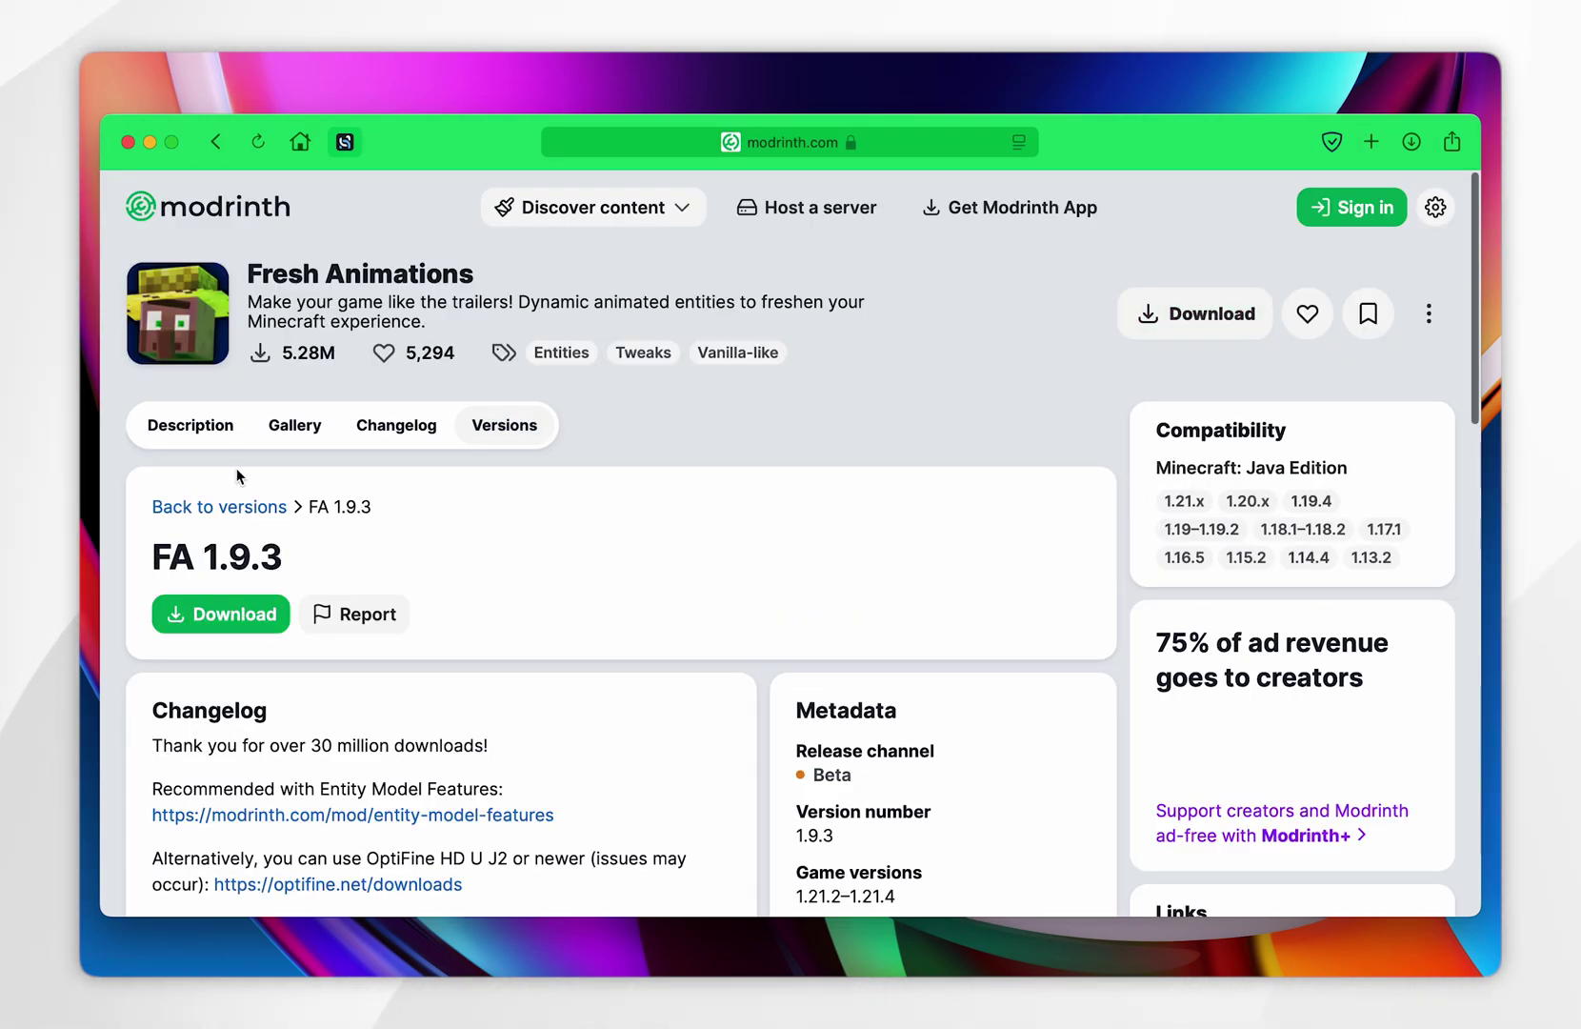
{"action": "left_click", "coordinate": [232, 610]}
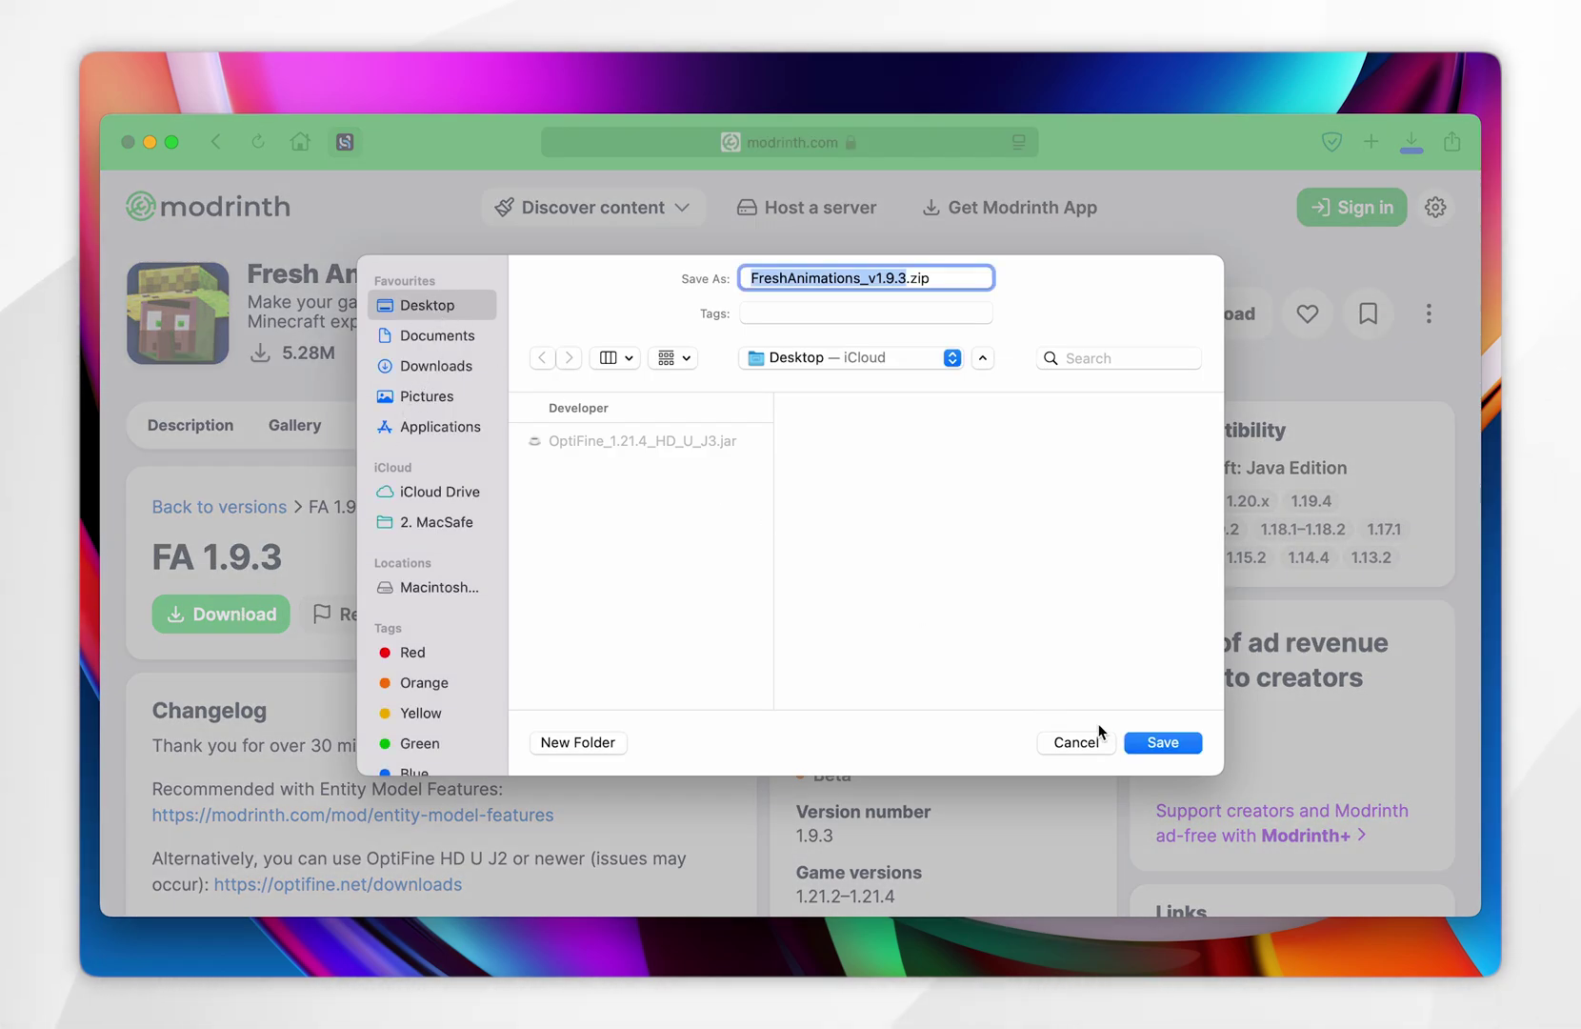
{"action": "left_click", "coordinate": [1166, 746]}
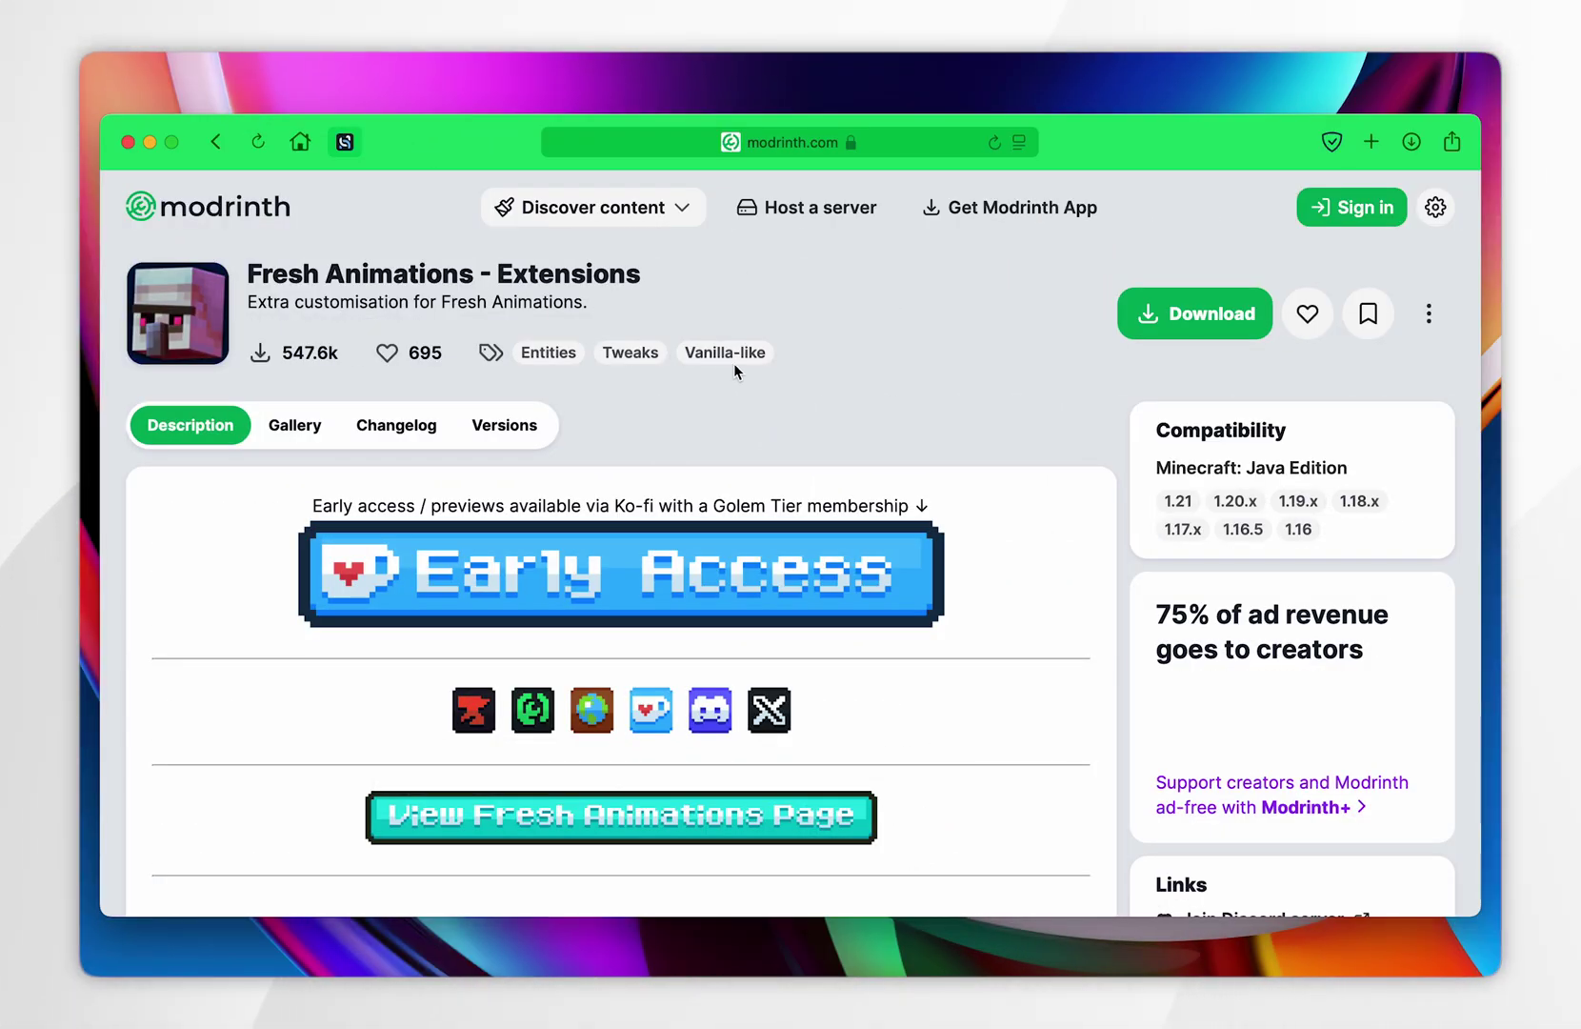
- Look through the version list of Fresh Animations - Extensions
{"action": "left_click_drag", "start_coordinate": [263, 278], "coordinate": [621, 283]}
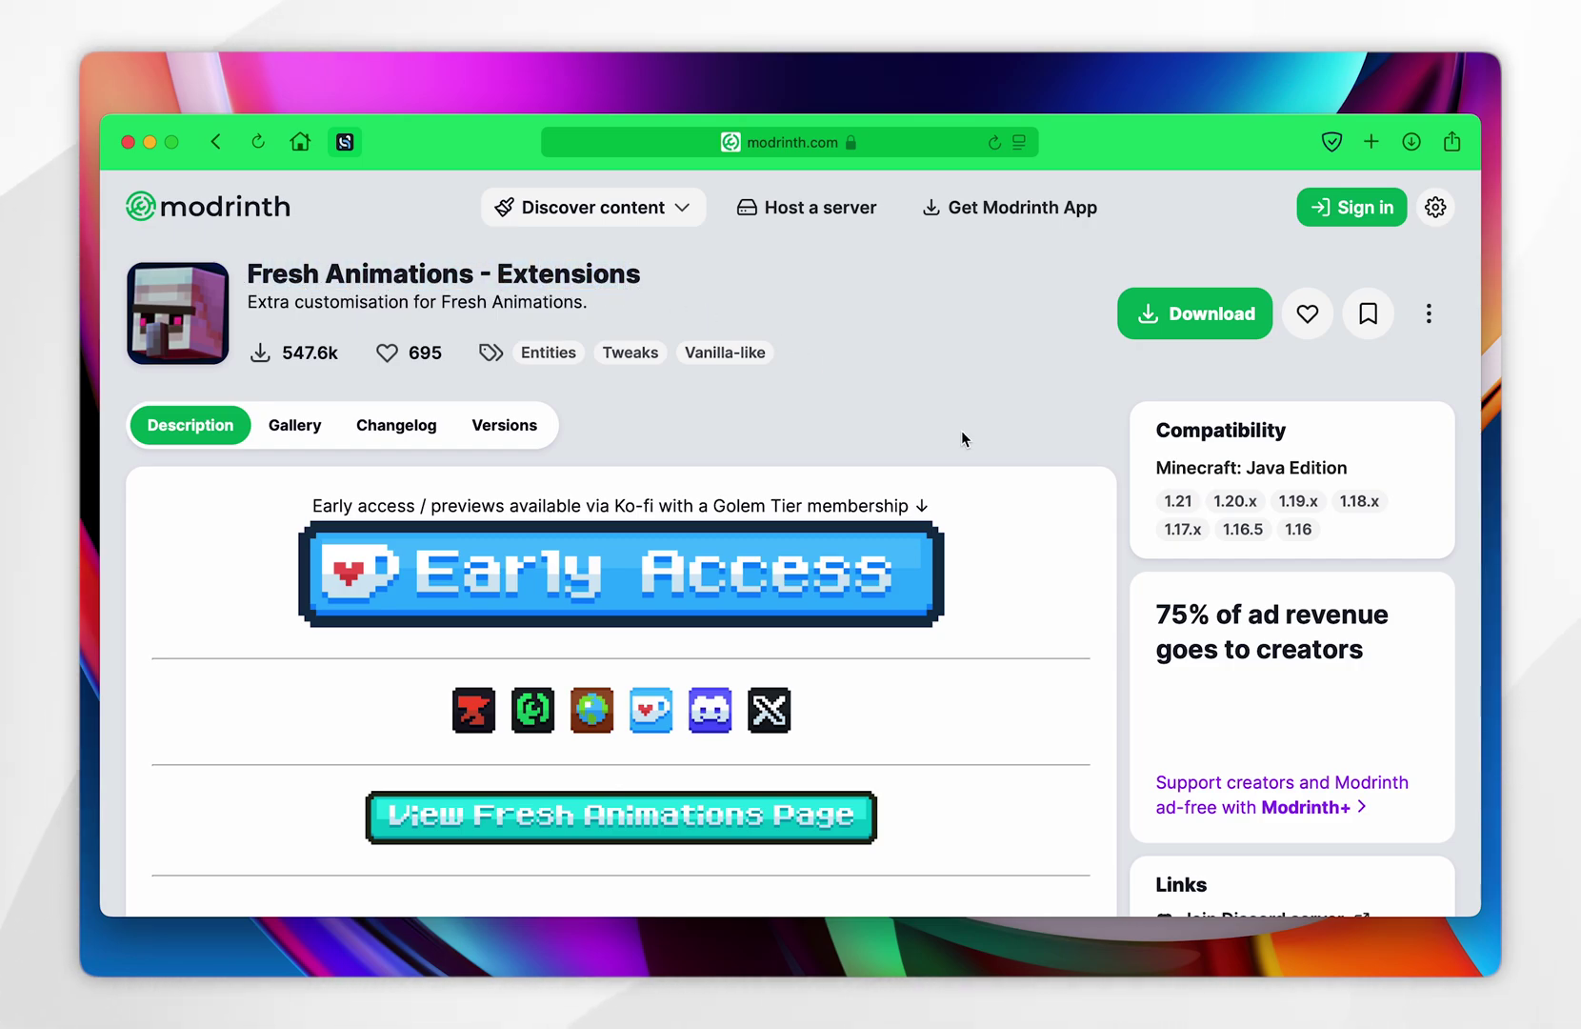
{"action": "left_click", "coordinate": [495, 427]}
{"action": "scroll", "coordinate": [730, 541], "scroll_direction": "down", "scroll_amount": 2}
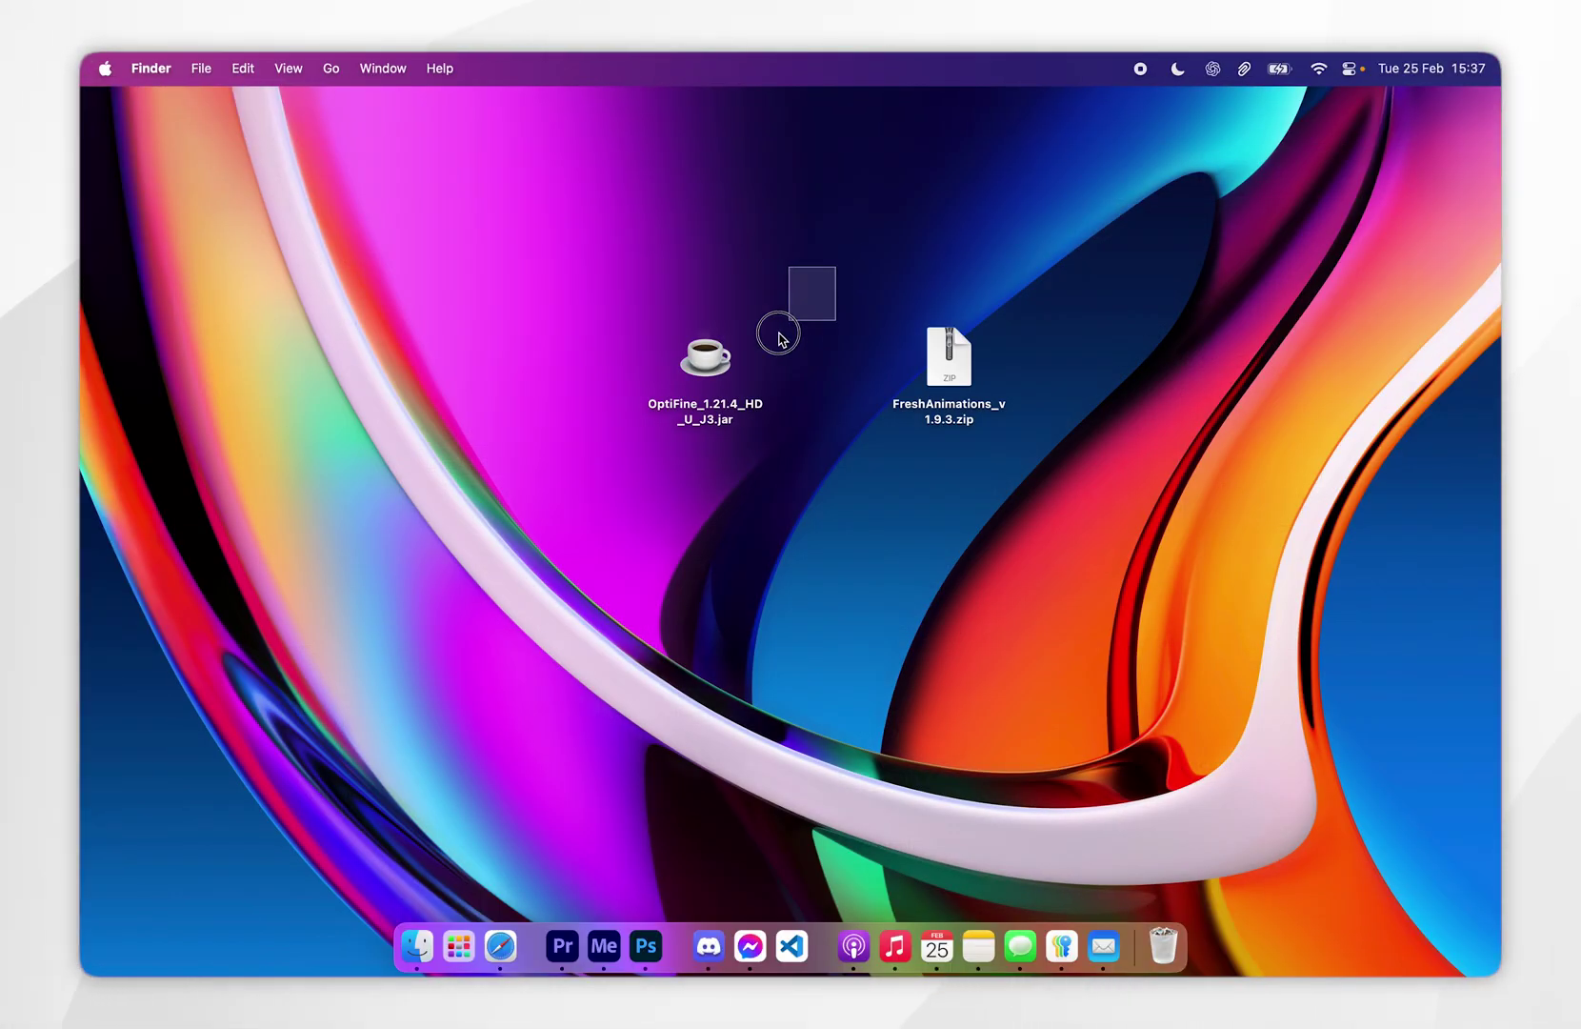
- Try to open the OptiFine 1.21.4 installer jar on the desktop, which macOS blocks
{"action": "left_click_drag", "start_coordinate": [778, 339], "coordinate": [772, 389]}
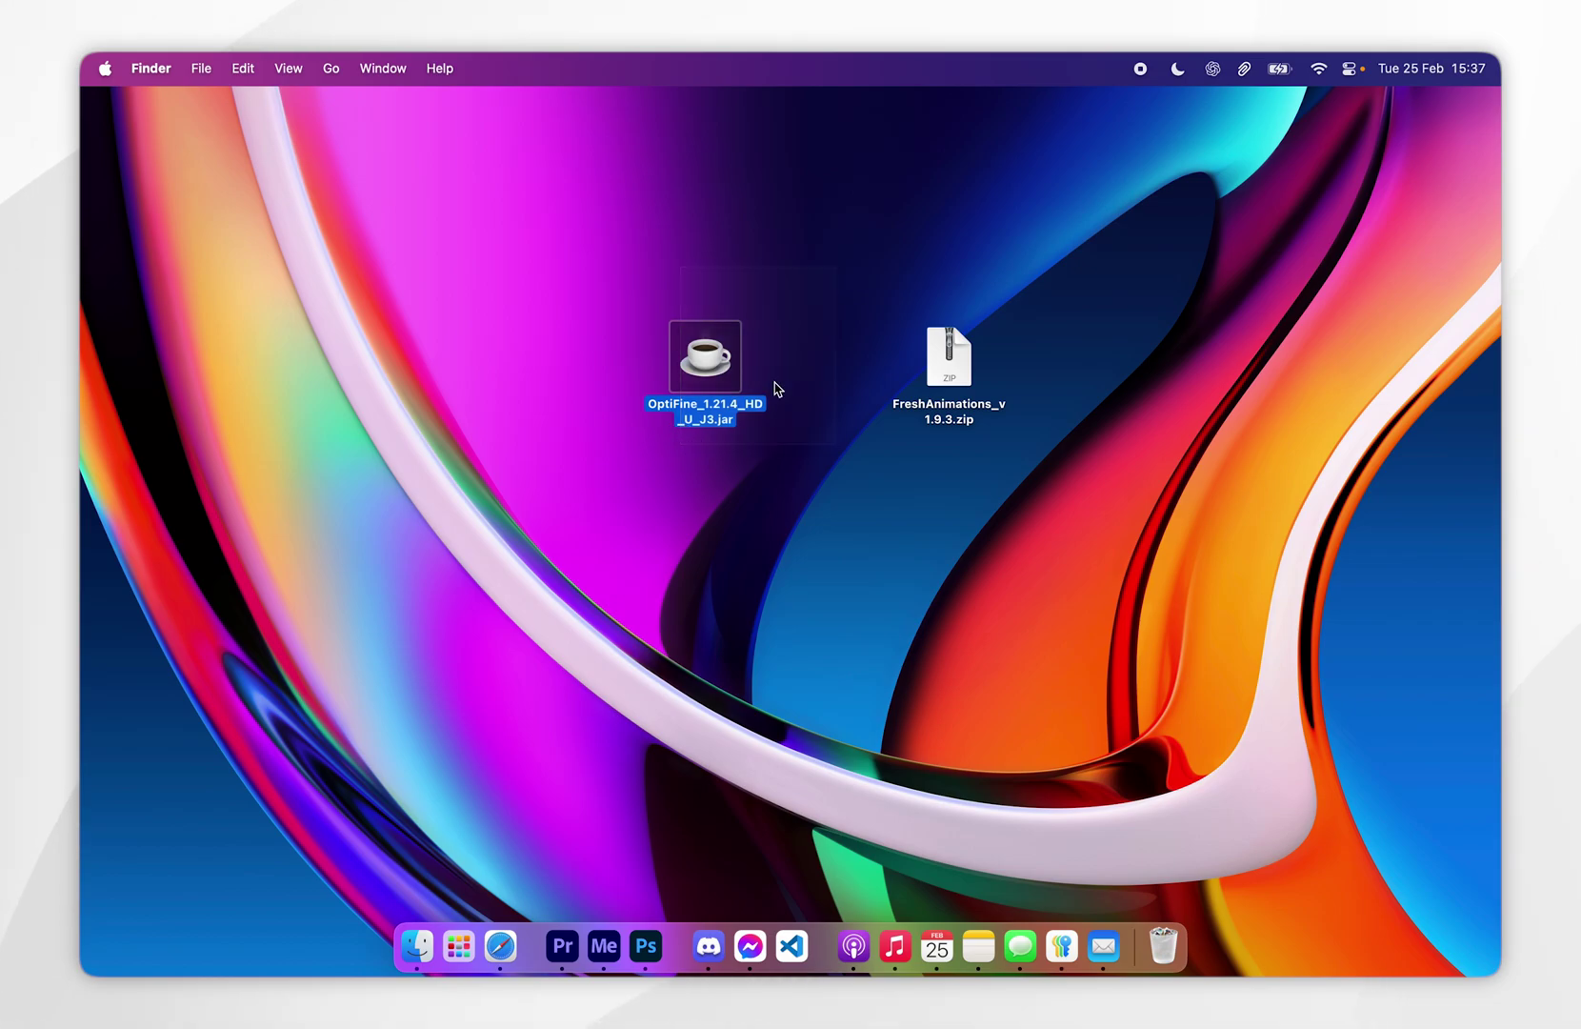
{"action": "left_click_drag", "start_coordinate": [856, 264], "coordinate": [1016, 445]}
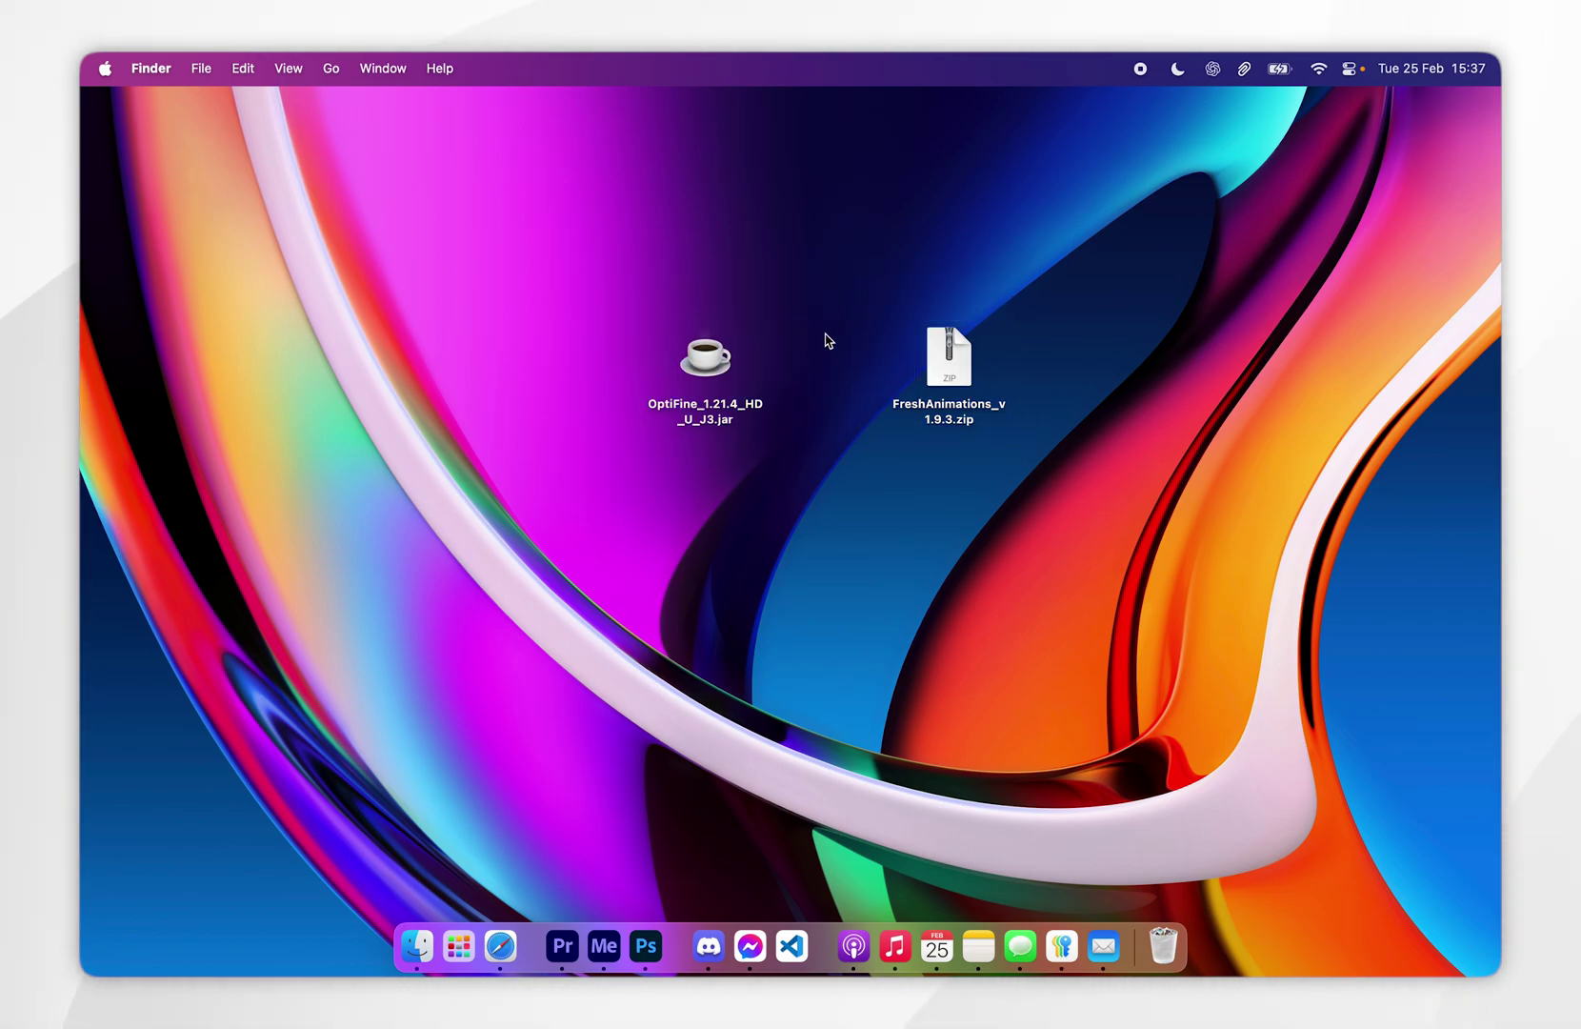
{"action": "double_click", "coordinate": [707, 362]}
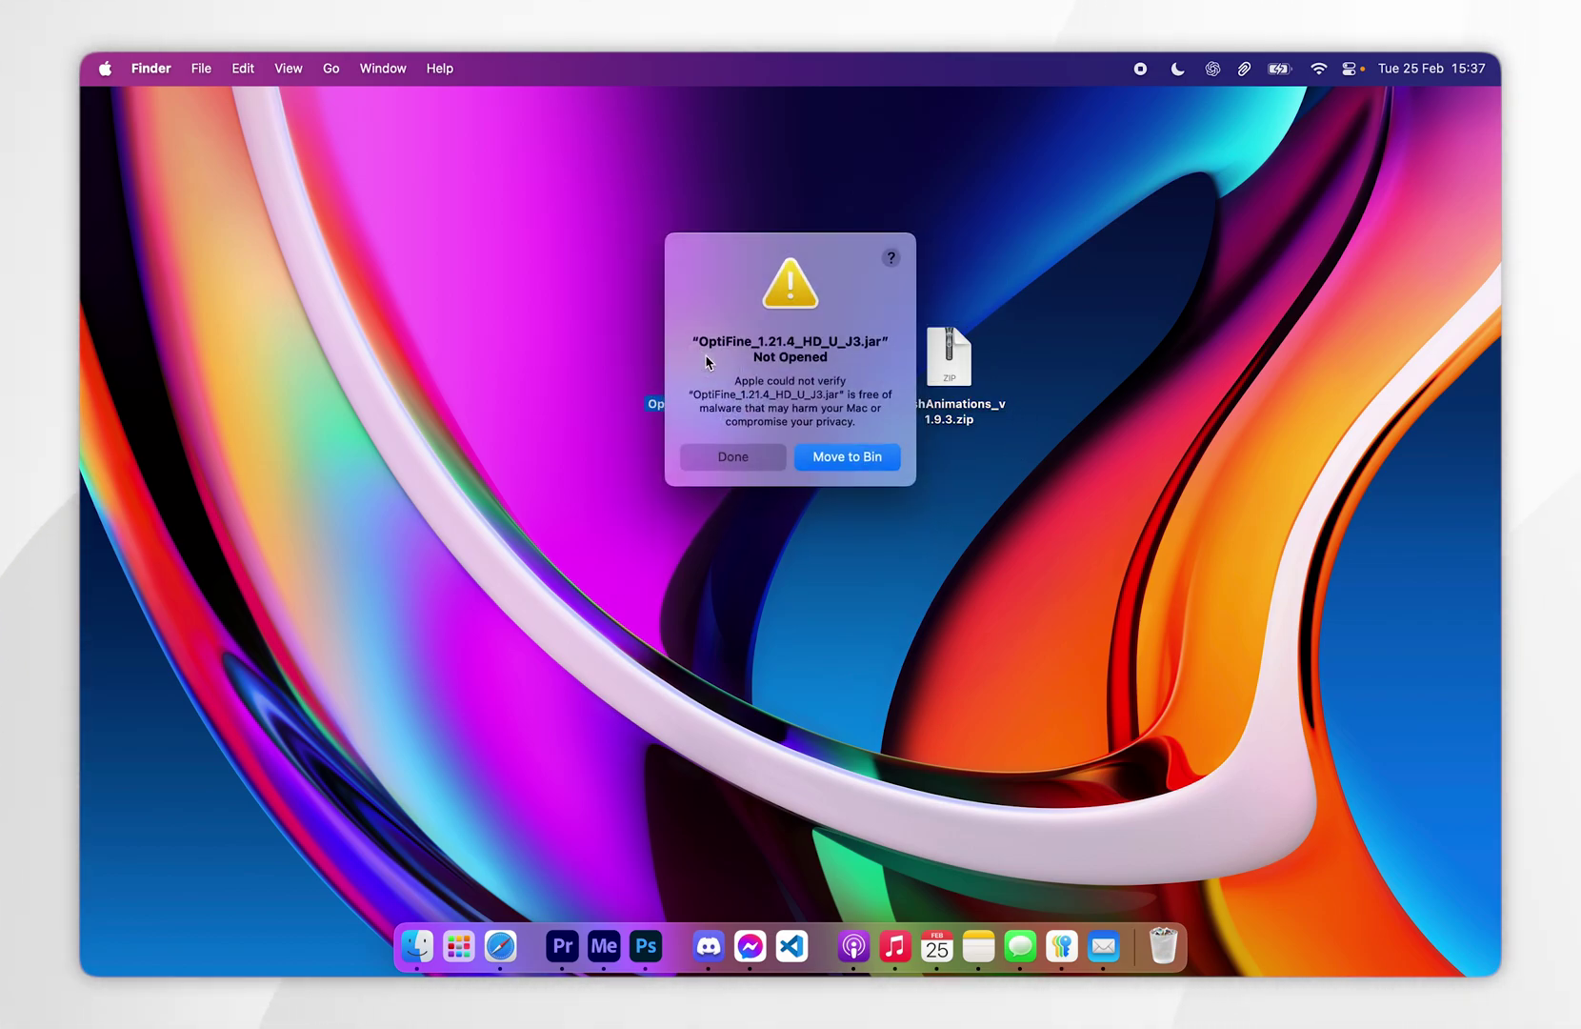
- Close the OptiFine jar 'Not Opened' warning with Done and open the Apple menu
{"action": "left_click", "coordinate": [761, 466]}
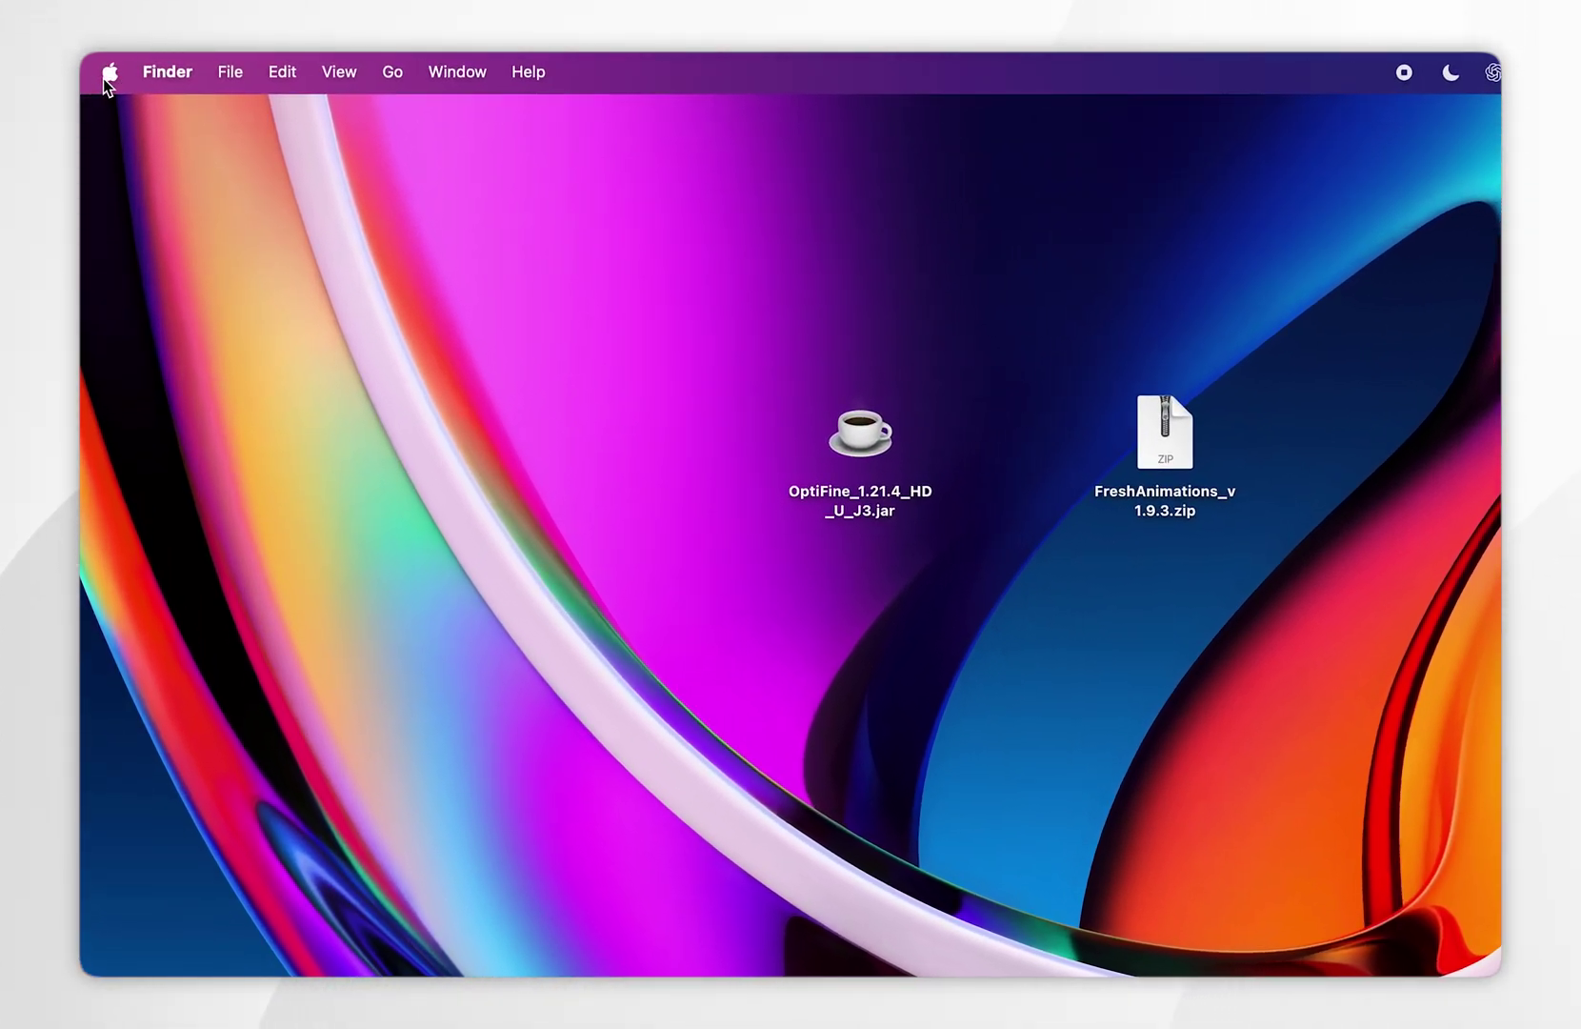
{"action": "left_click", "coordinate": [103, 72]}
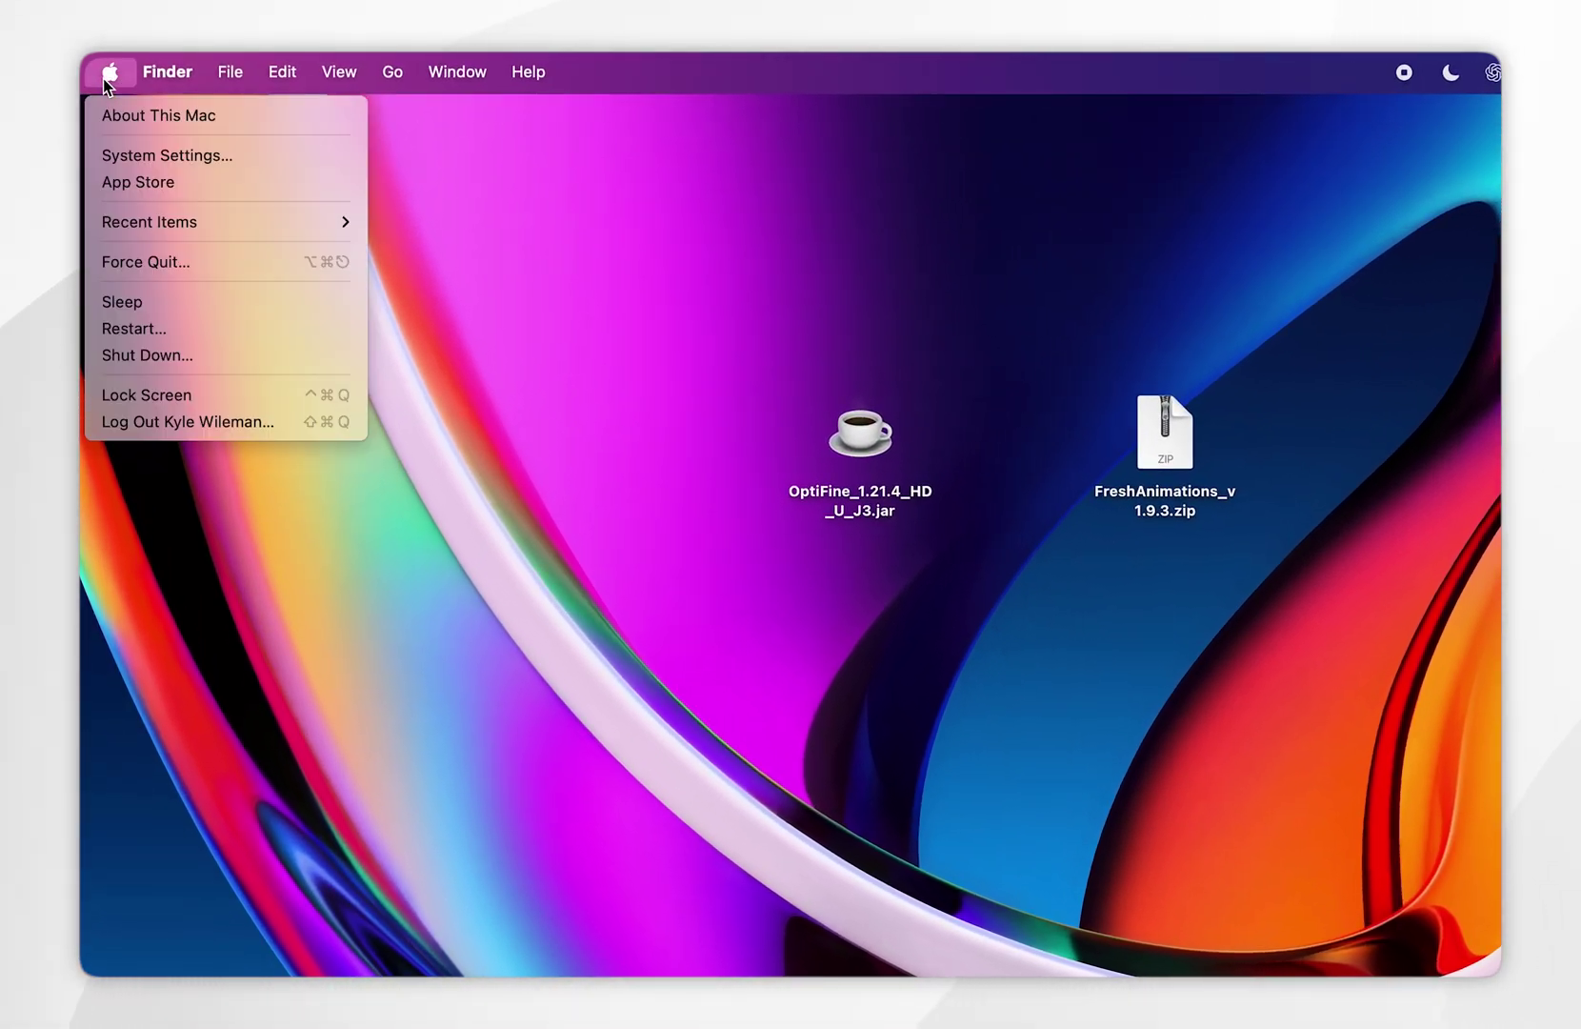
- In System Settings > Privacy & Security, use Open Anyway to approve OptiFine_1.21.4_HD_U_J3.jar
{"action": "left_click", "coordinate": [234, 155]}
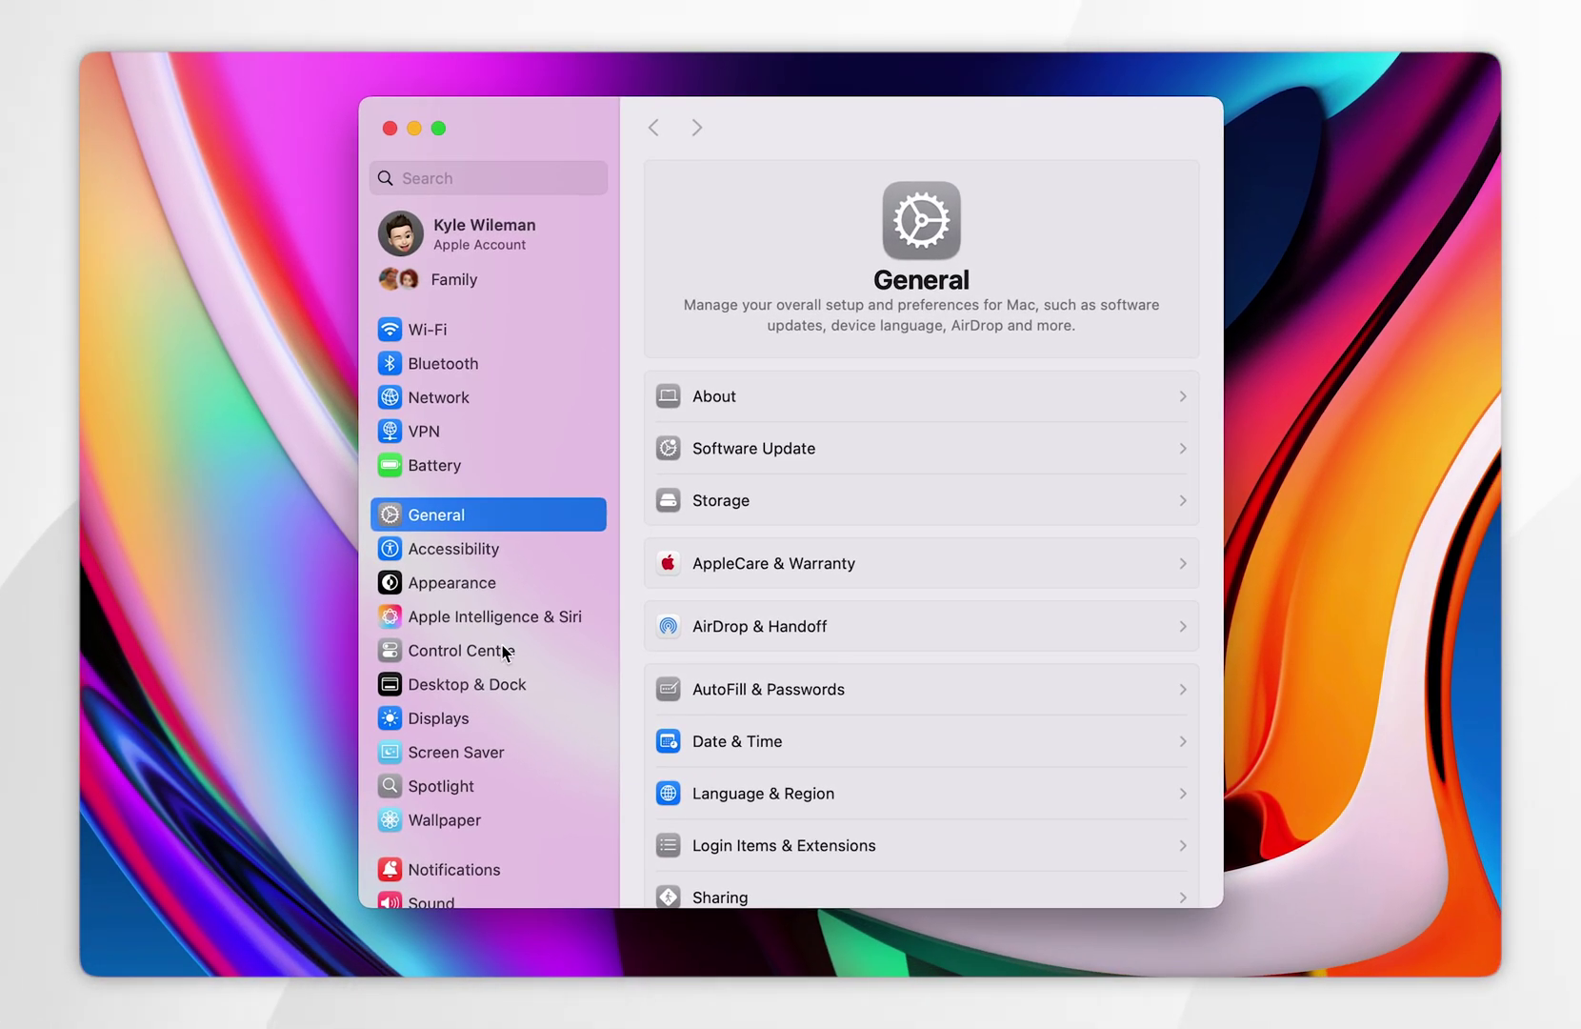
{"action": "scroll", "coordinate": [556, 681], "scroll_direction": "down", "scroll_amount": 10}
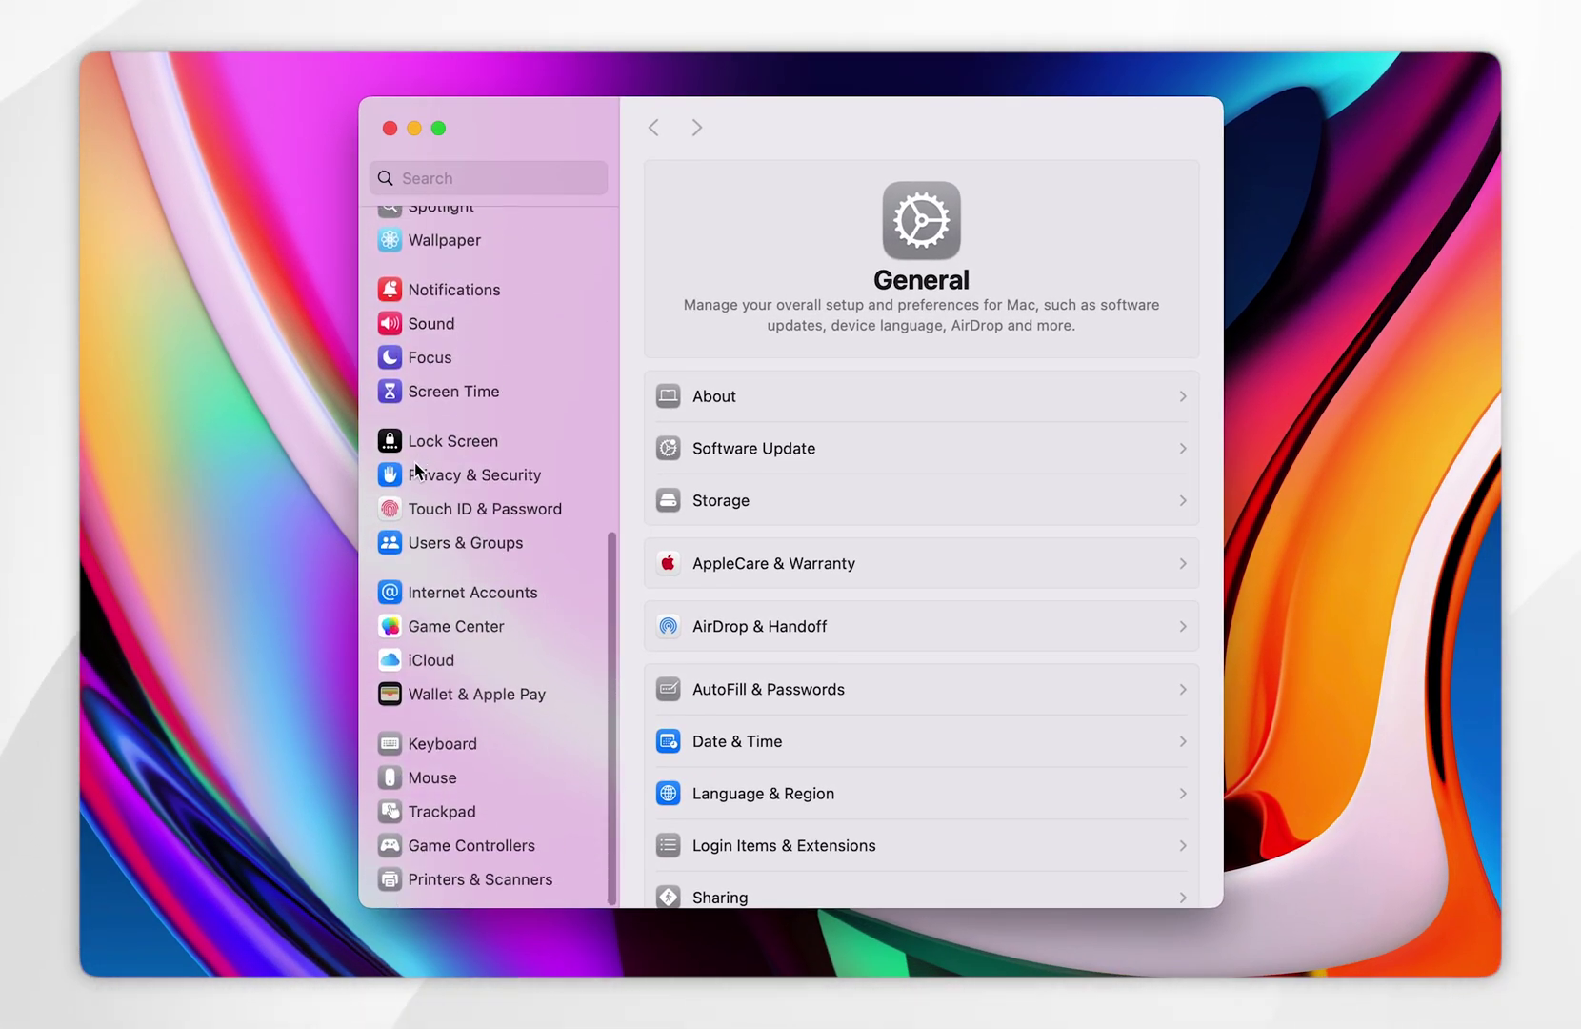
{"action": "left_click", "coordinate": [420, 476]}
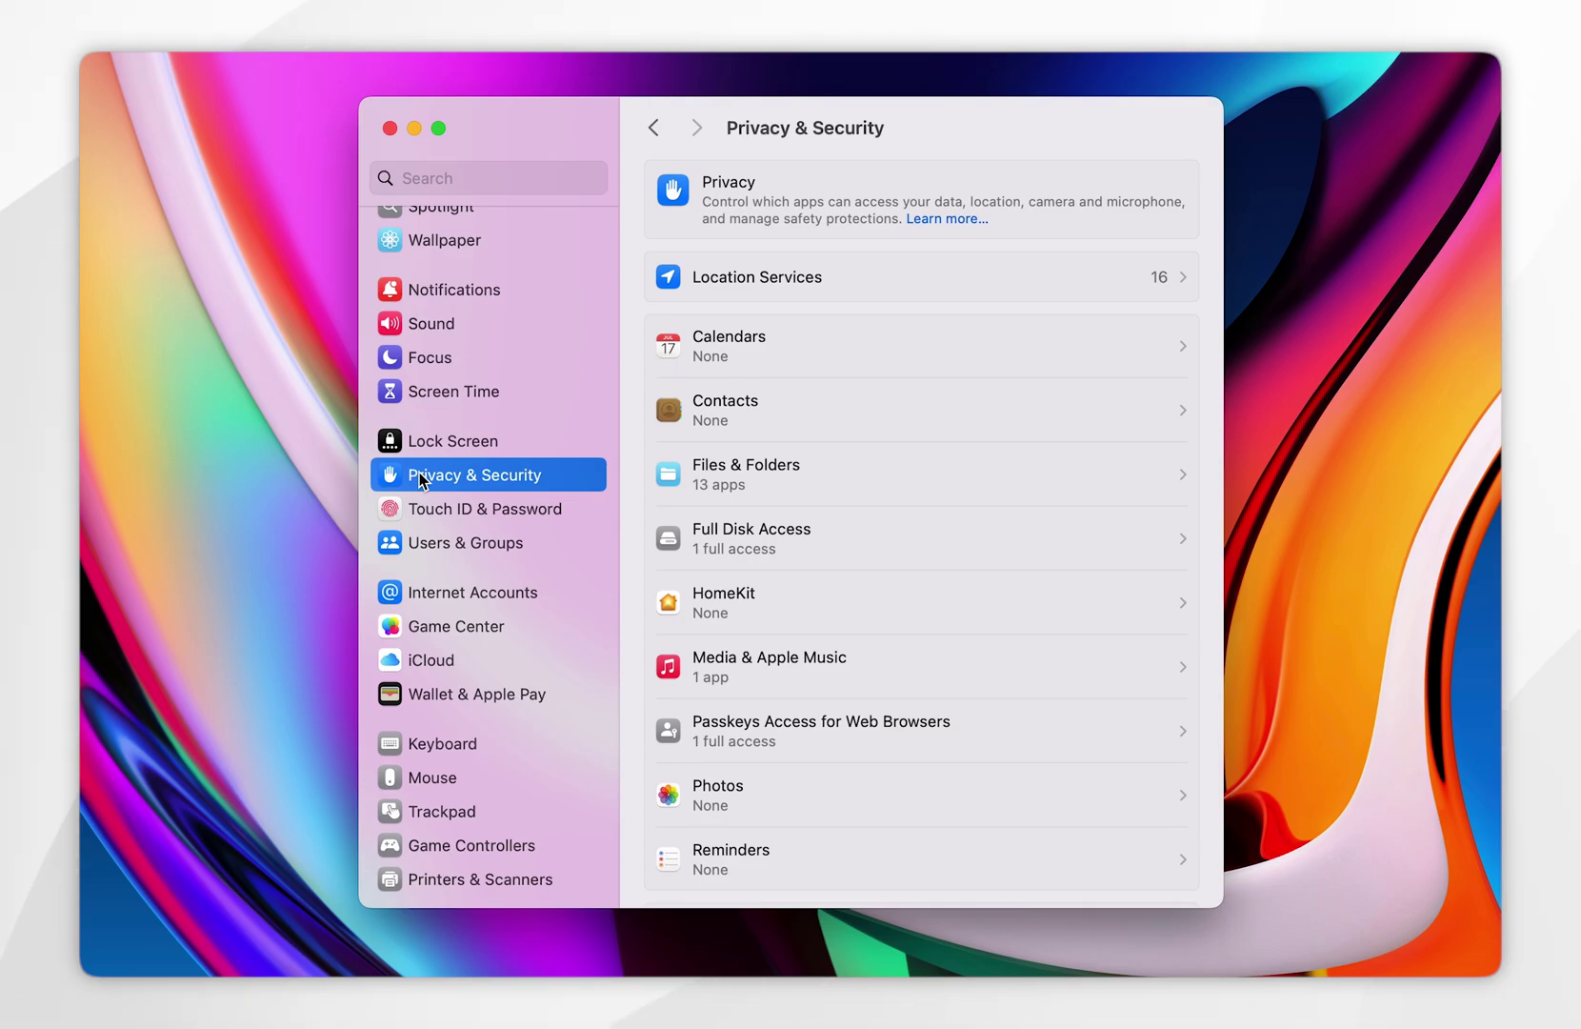
{"action": "scroll", "coordinate": [999, 457], "scroll_direction": "down", "scroll_amount": 20}
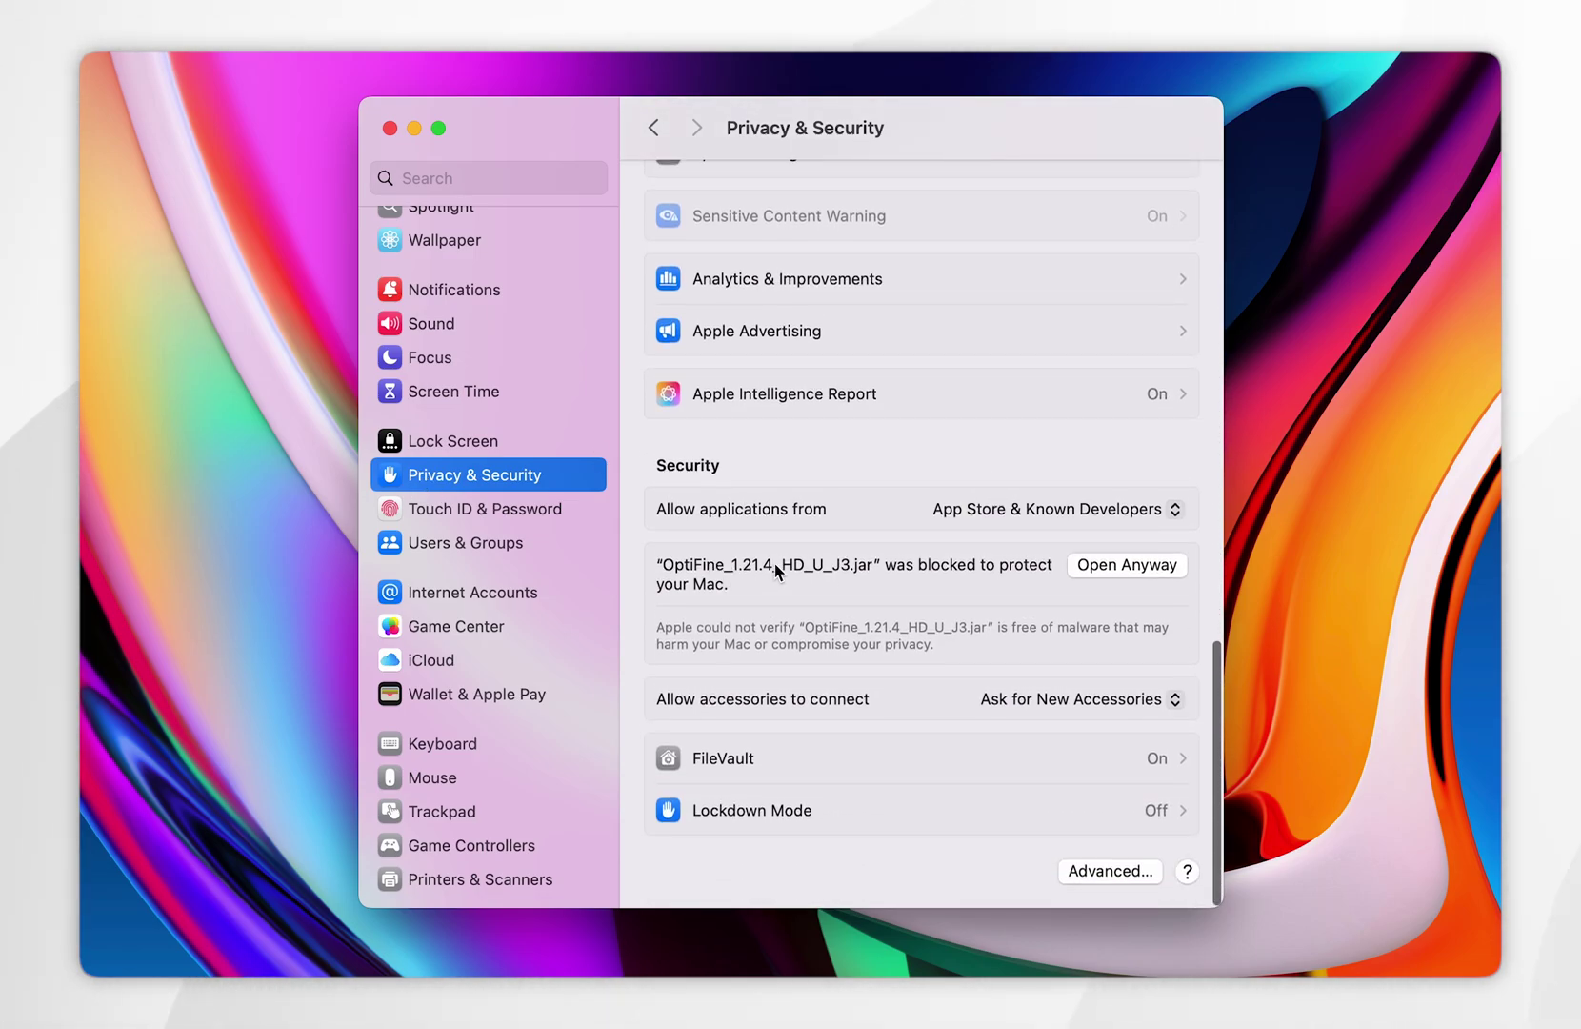
{"action": "left_click", "coordinate": [1108, 566]}
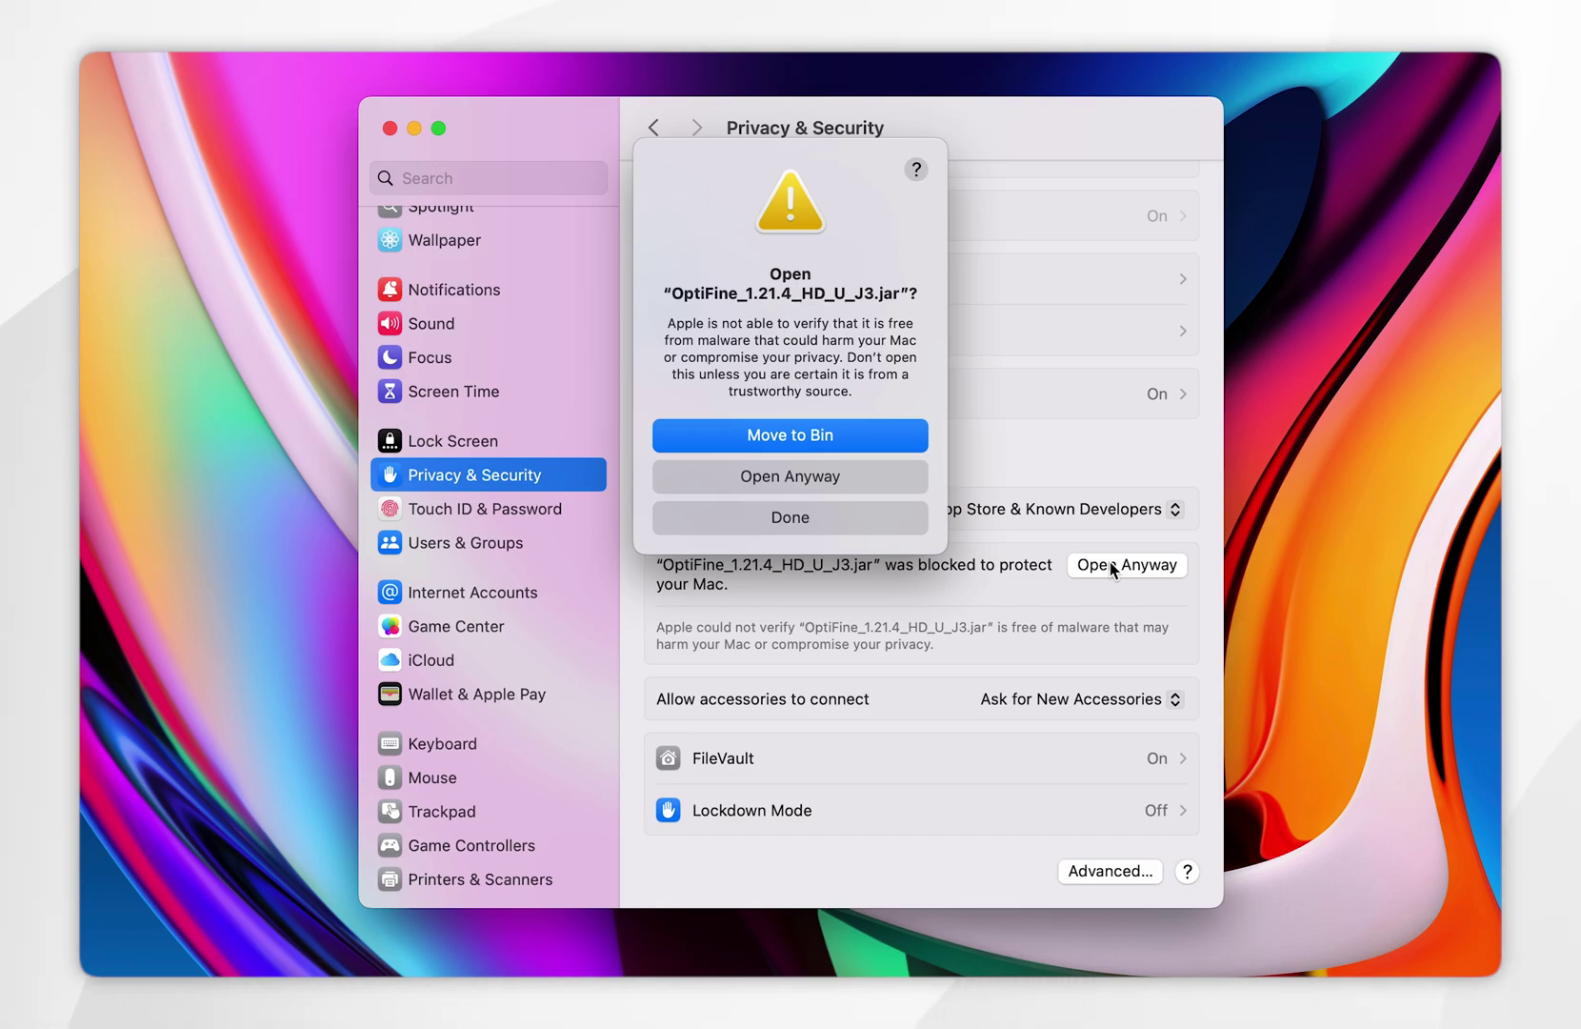
{"action": "left_click", "coordinate": [791, 475]}
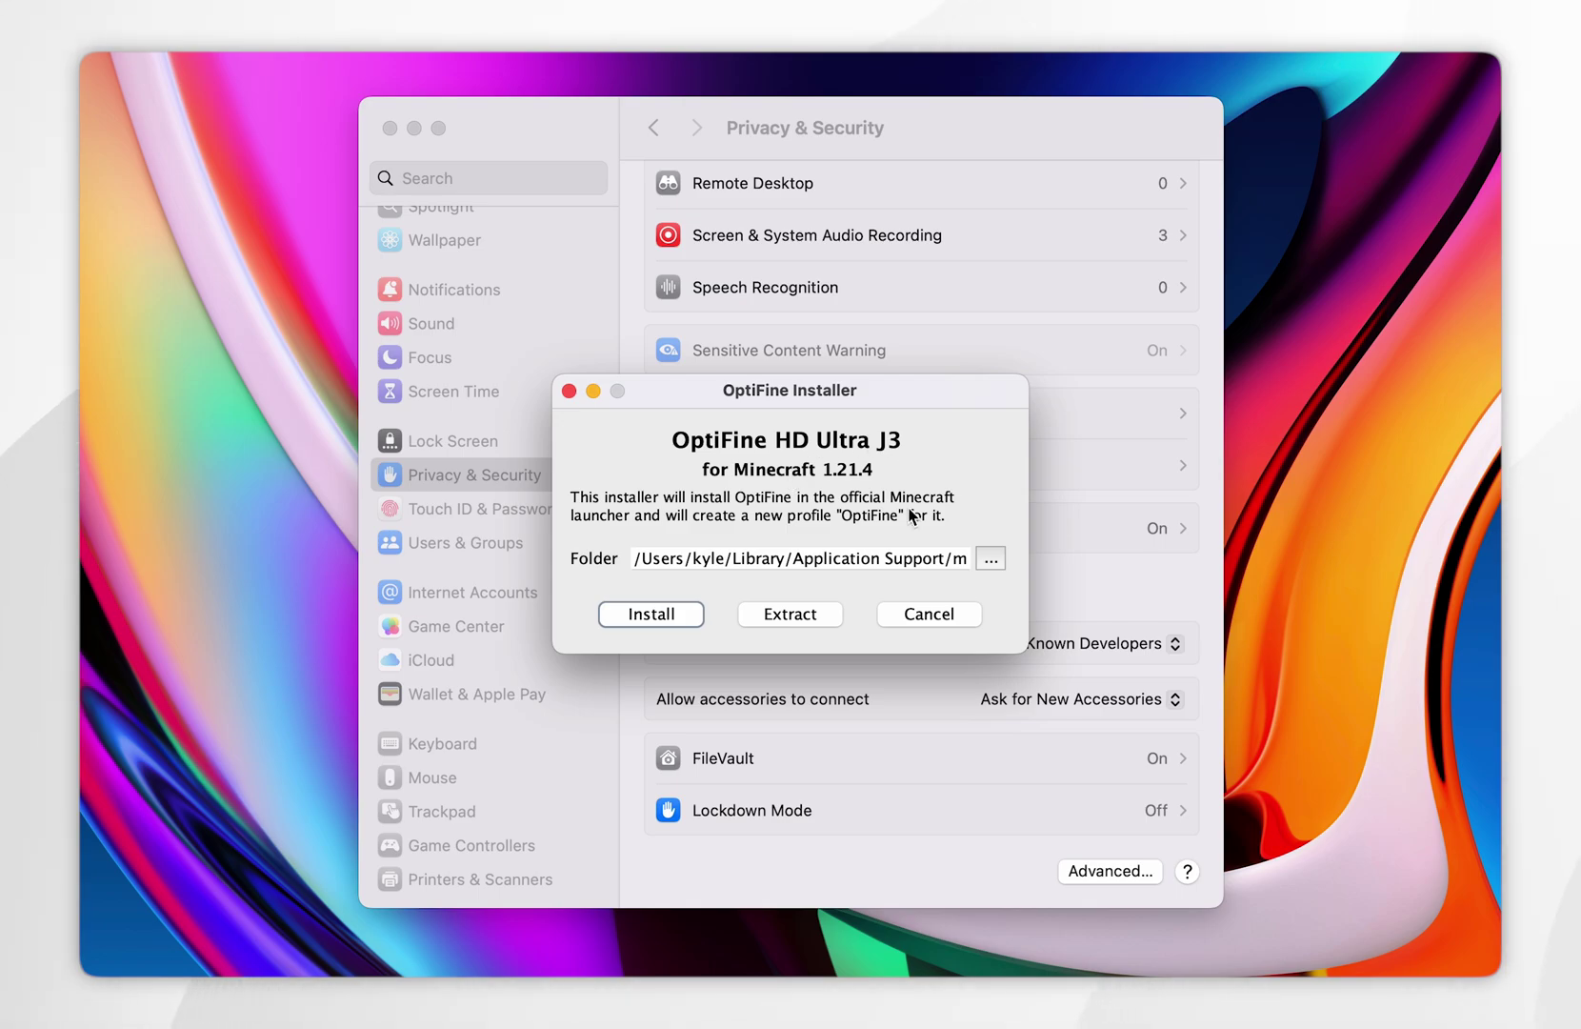
- Hide System Settings, install OptiFine HD Ultra J3 for 1.21.4, and close the finished installer
{"action": "key", "text": "super+alt+h"}
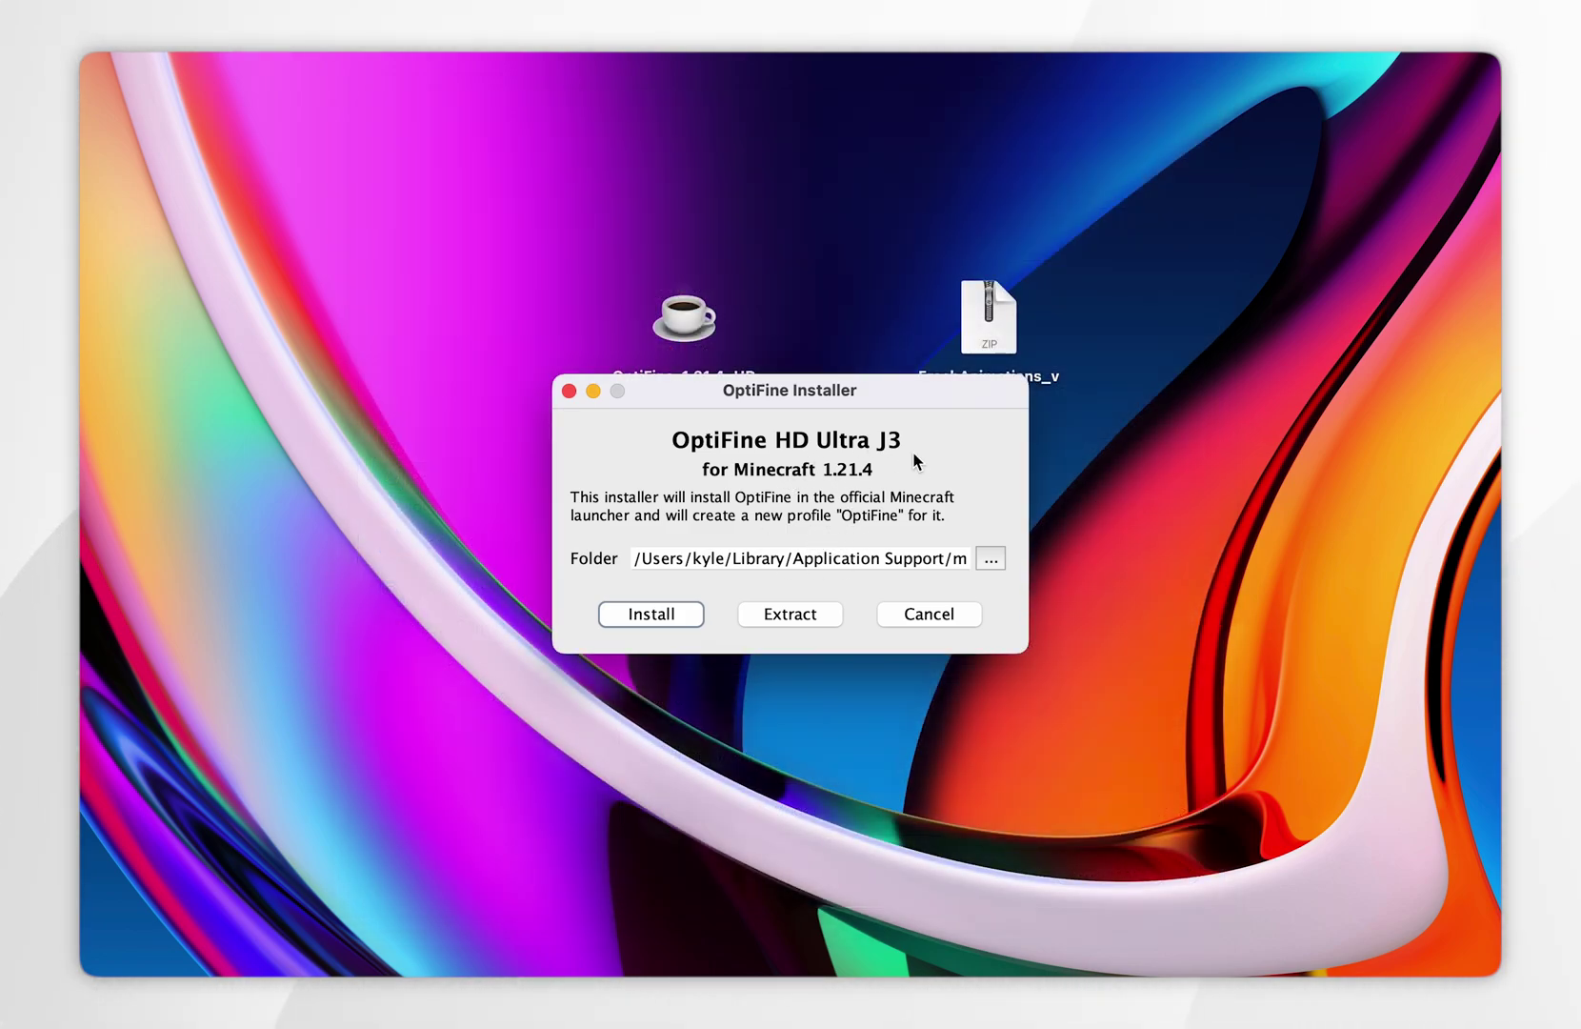
{"action": "left_click", "coordinate": [641, 614]}
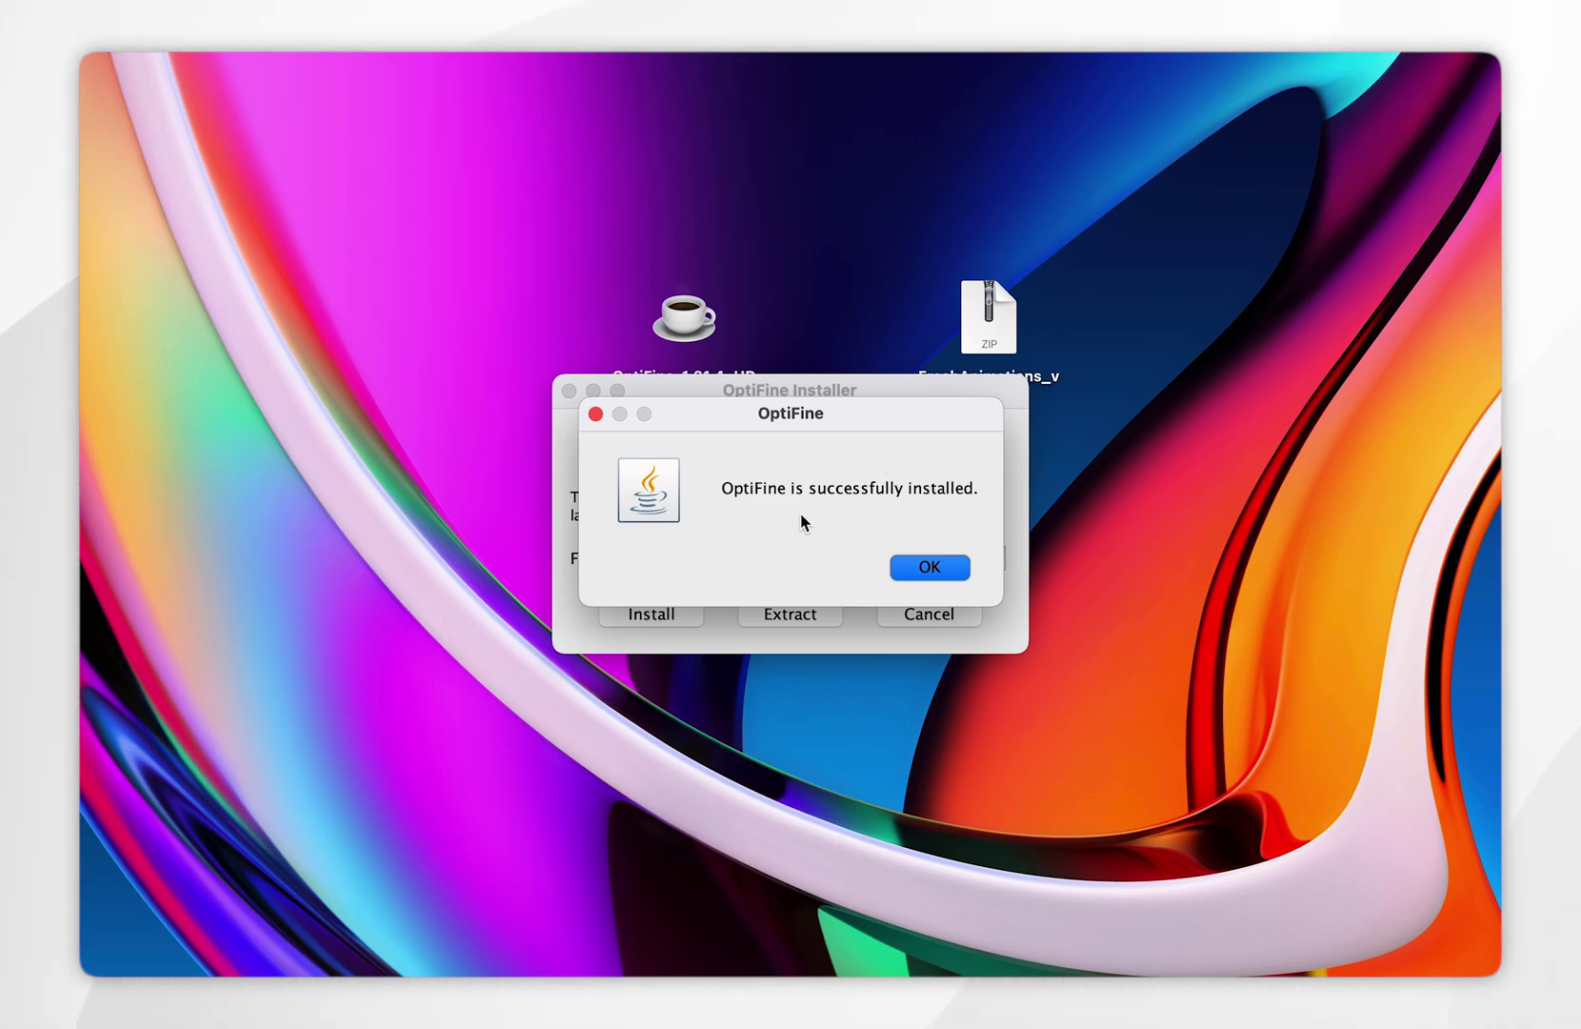
{"action": "left_click", "coordinate": [911, 567]}
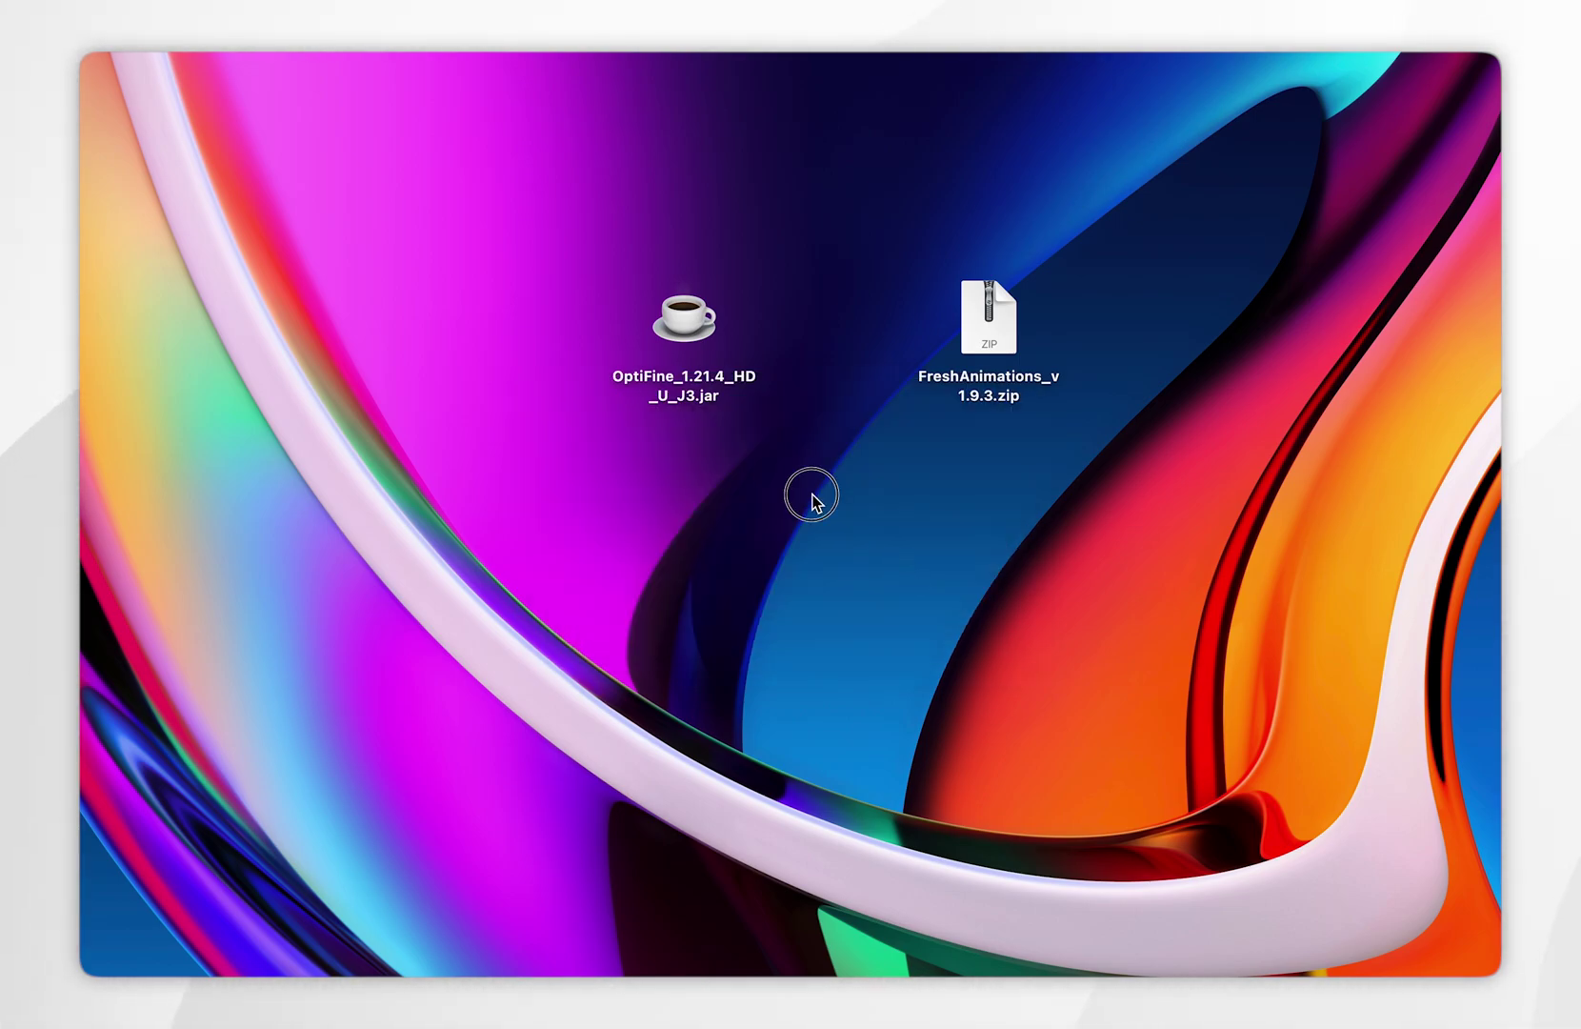
- Trash the OptiFine jar from the desktop, then select FreshAnimations_v1.9.3.zip
{"action": "left_click_drag", "start_coordinate": [812, 500], "coordinate": [628, 290]}
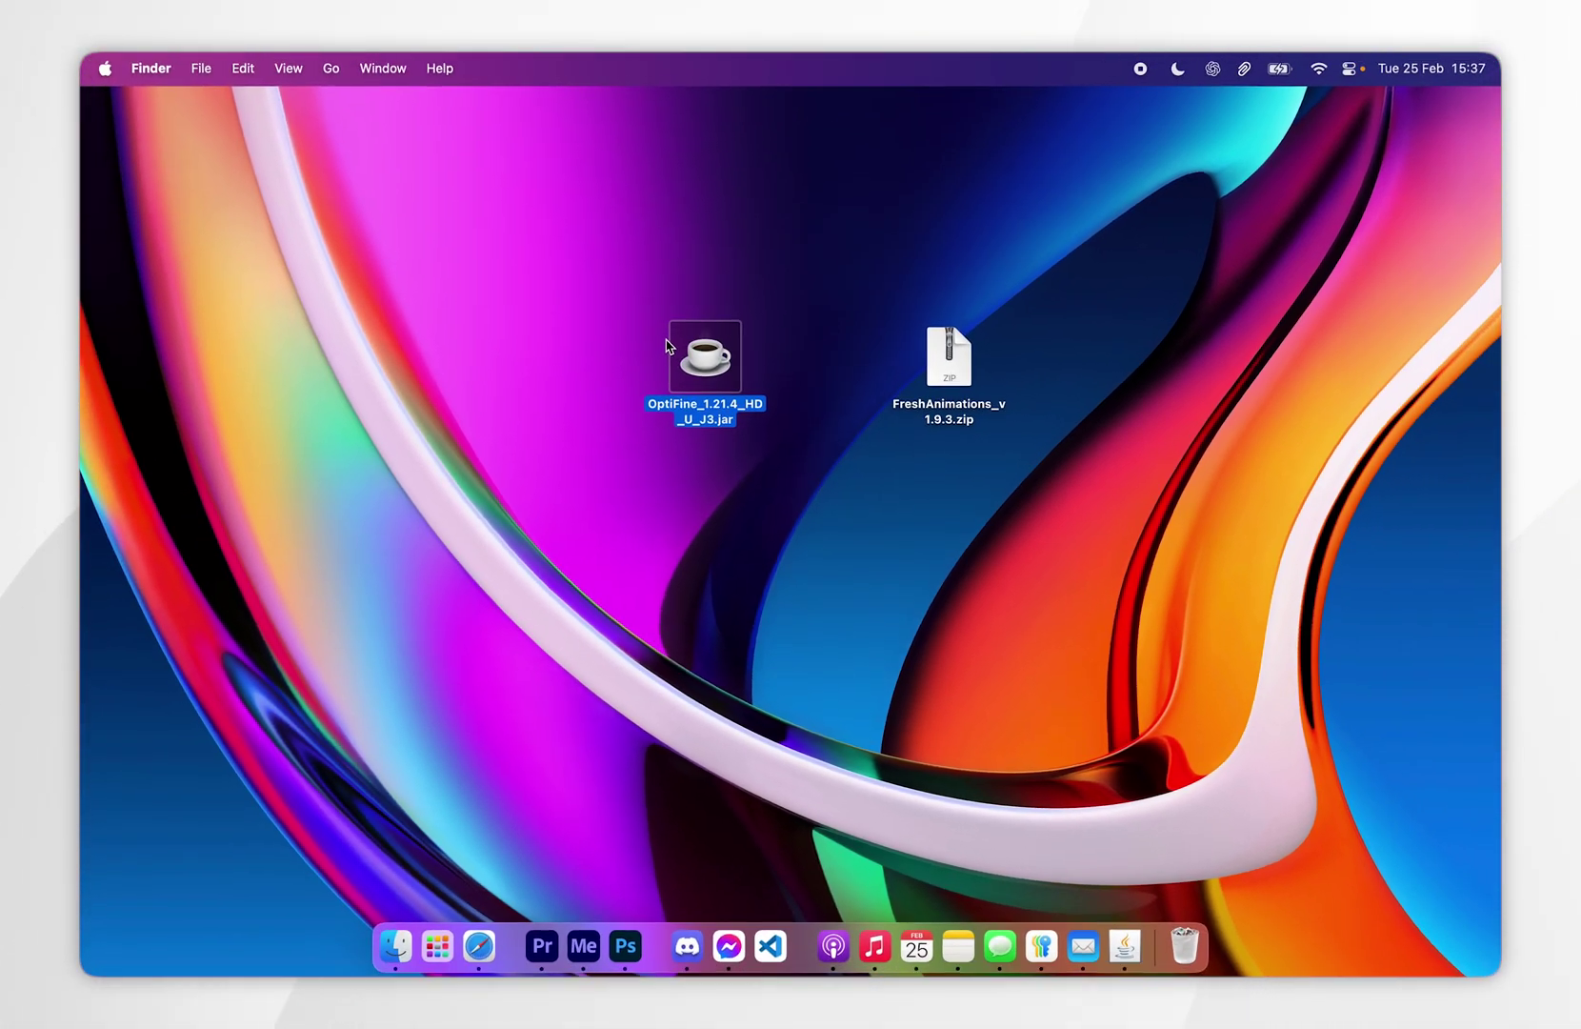
{"action": "key", "text": "super+BackSpace"}
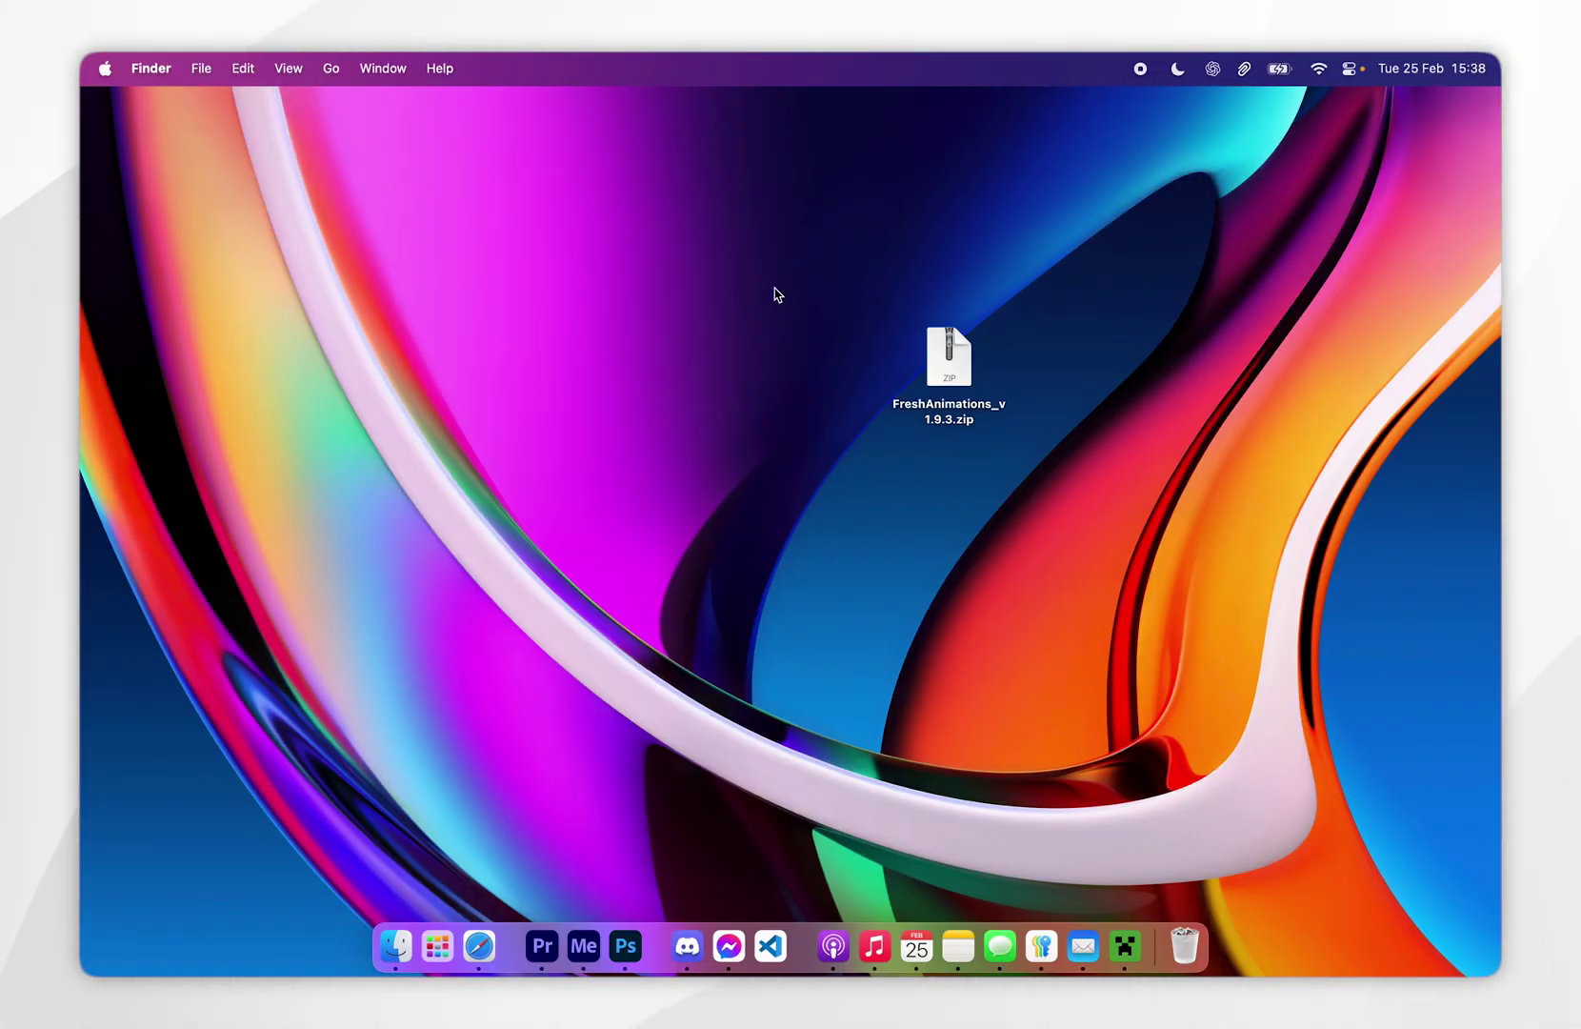
{"action": "left_click_drag", "start_coordinate": [775, 289], "coordinate": [1093, 479]}
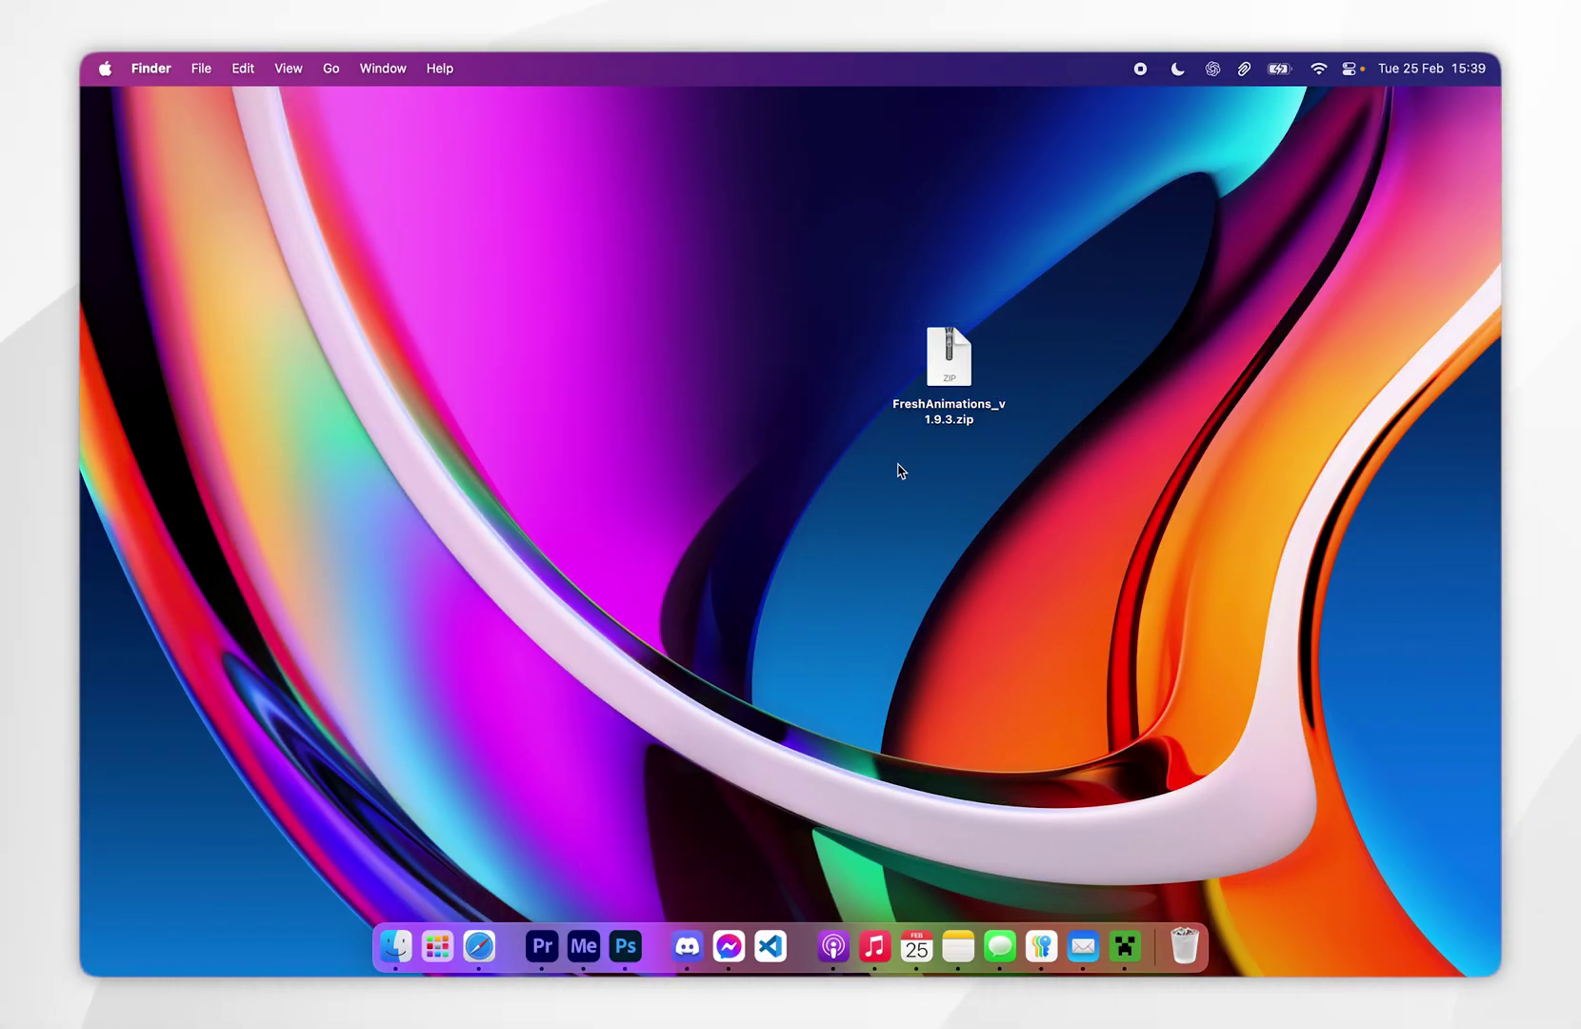
- Select the OptiFine 1.21.4 version in the Minecraft Launcher and press PLAY
{"action": "left_click", "coordinate": [1125, 946]}
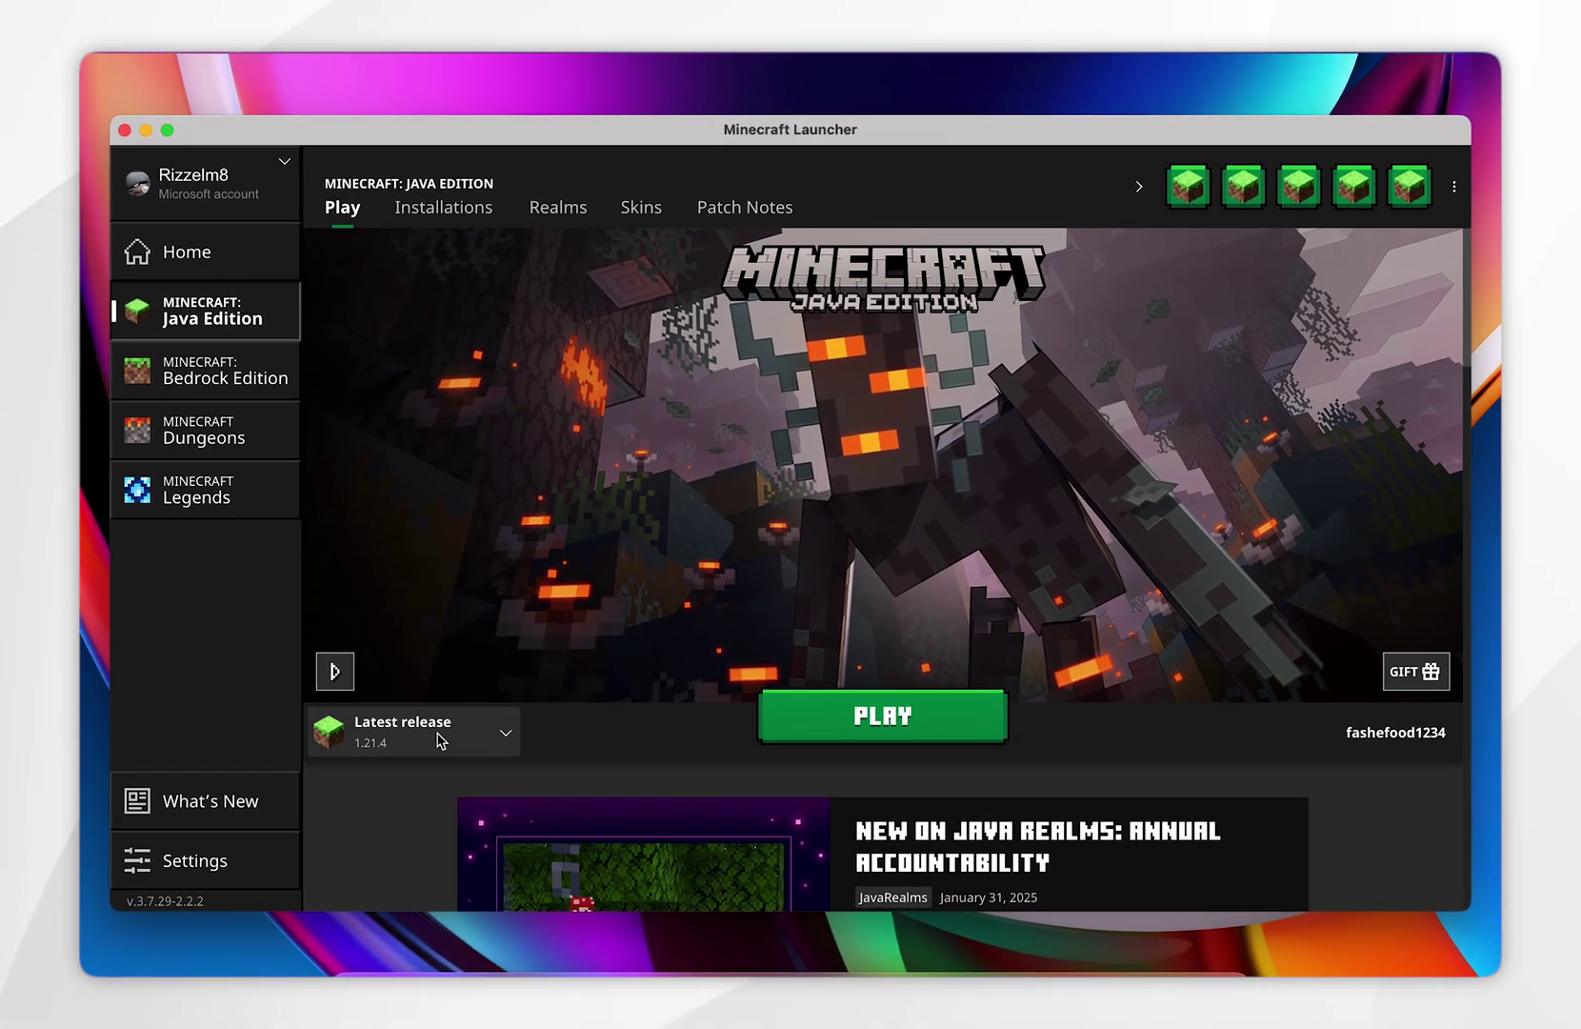
{"action": "left_click", "coordinate": [457, 703]}
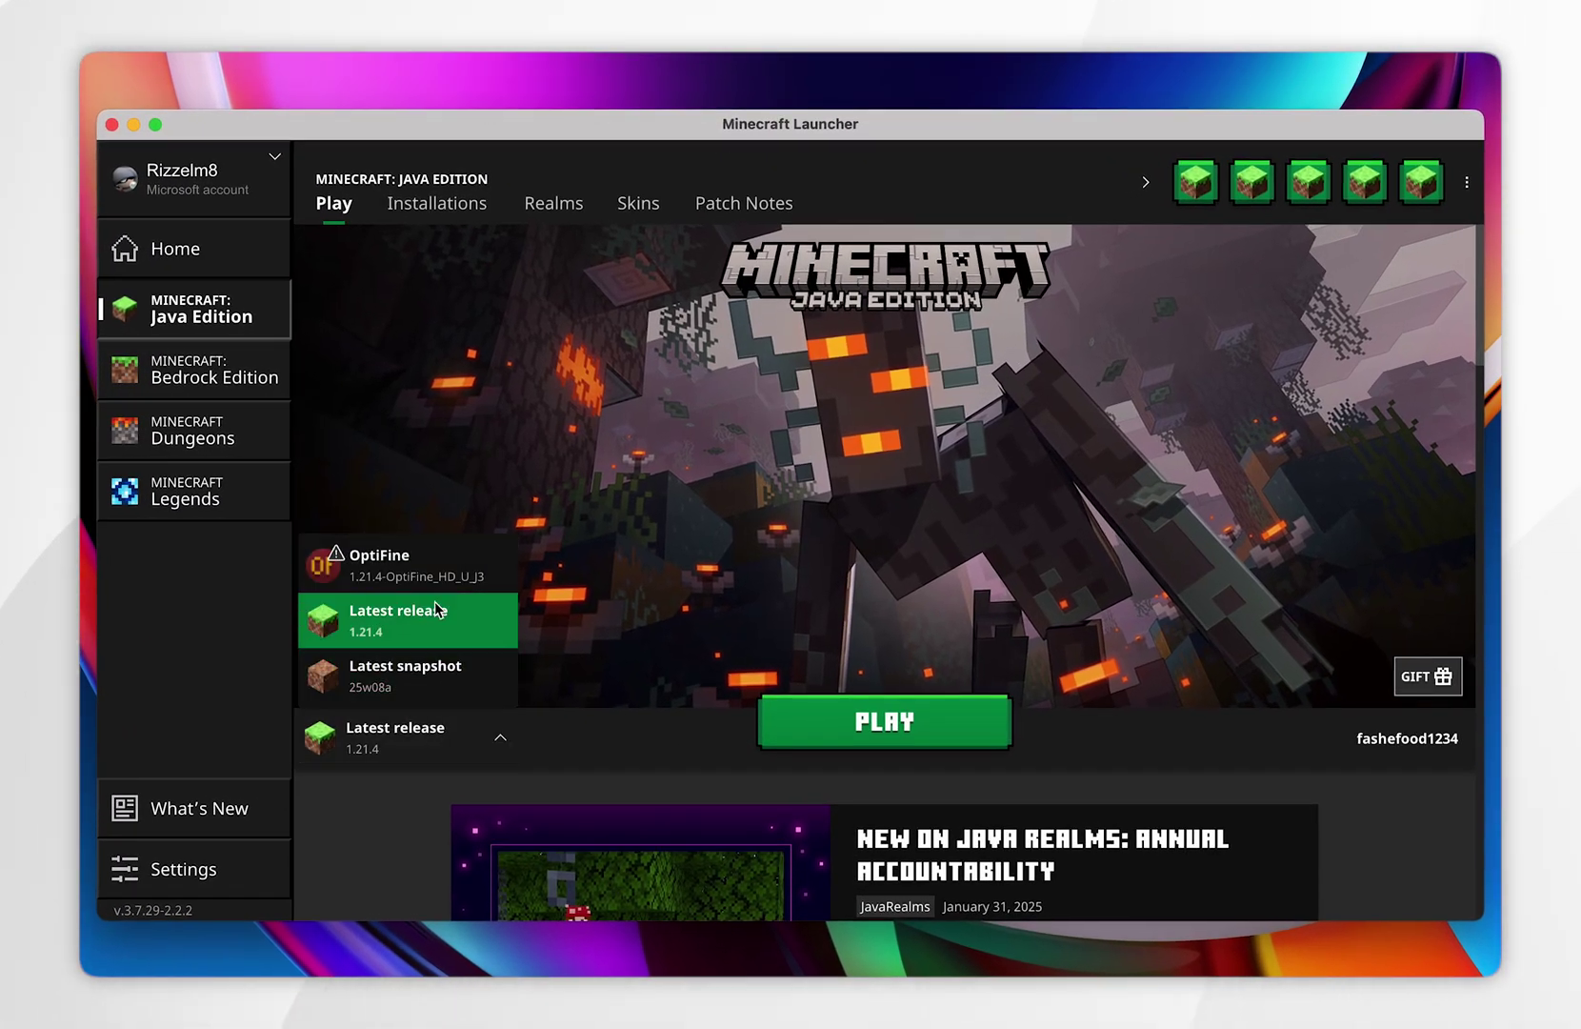
{"action": "left_click", "coordinate": [396, 581]}
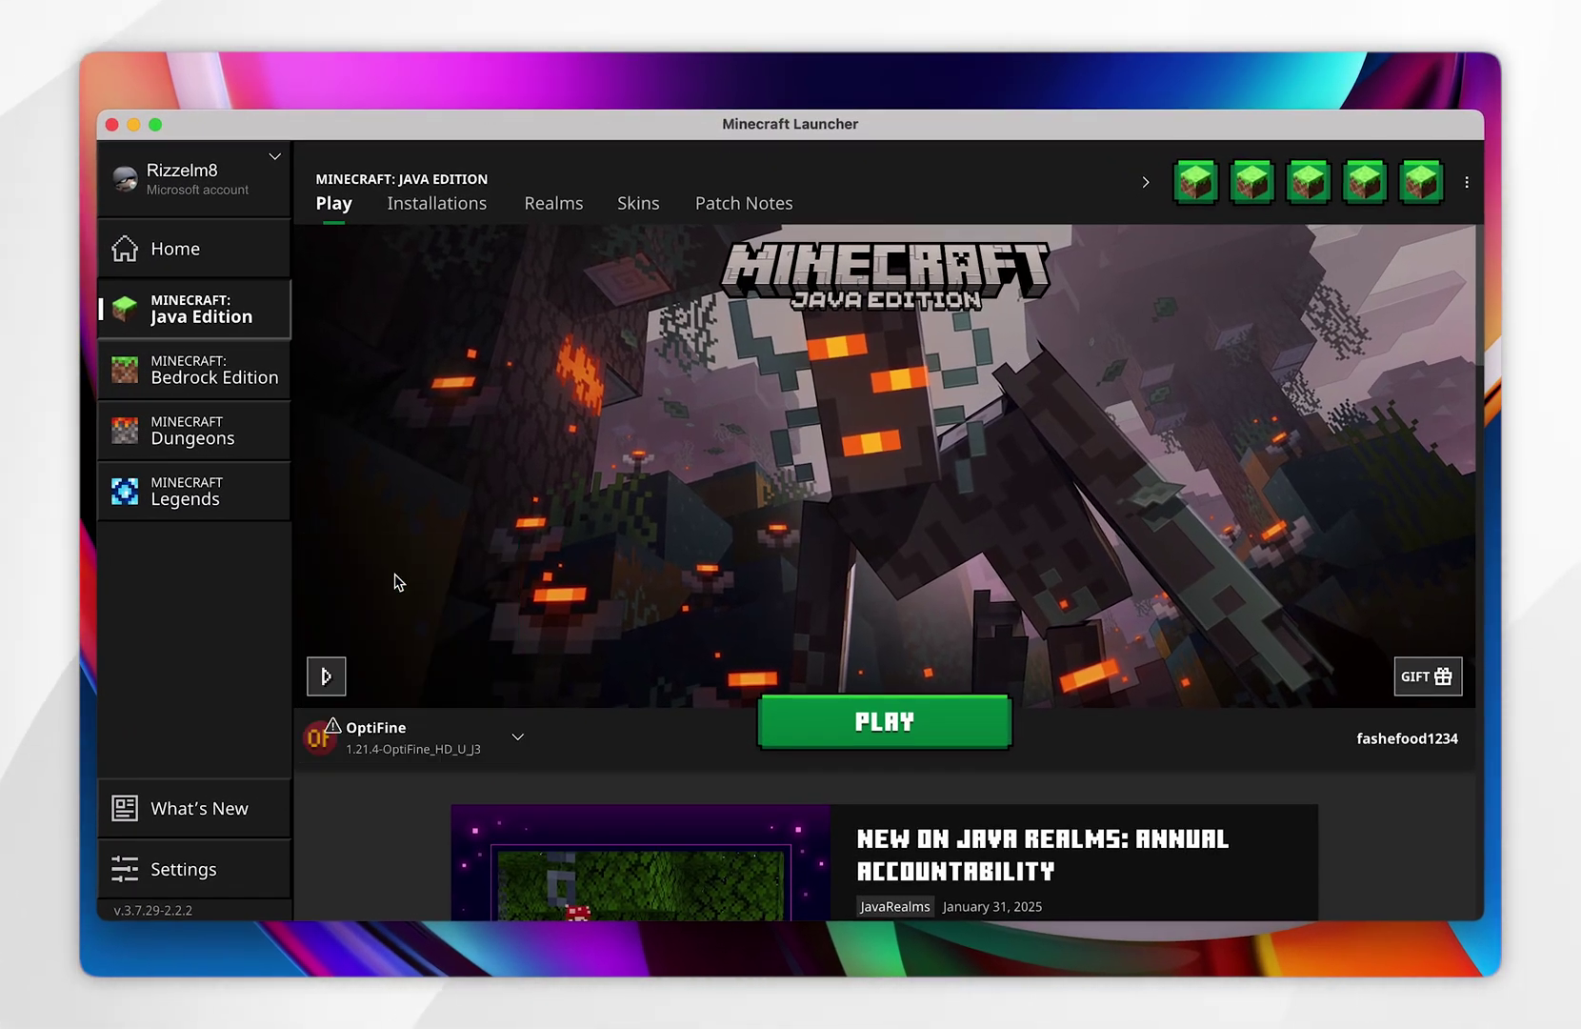
{"action": "left_click", "coordinate": [789, 719]}
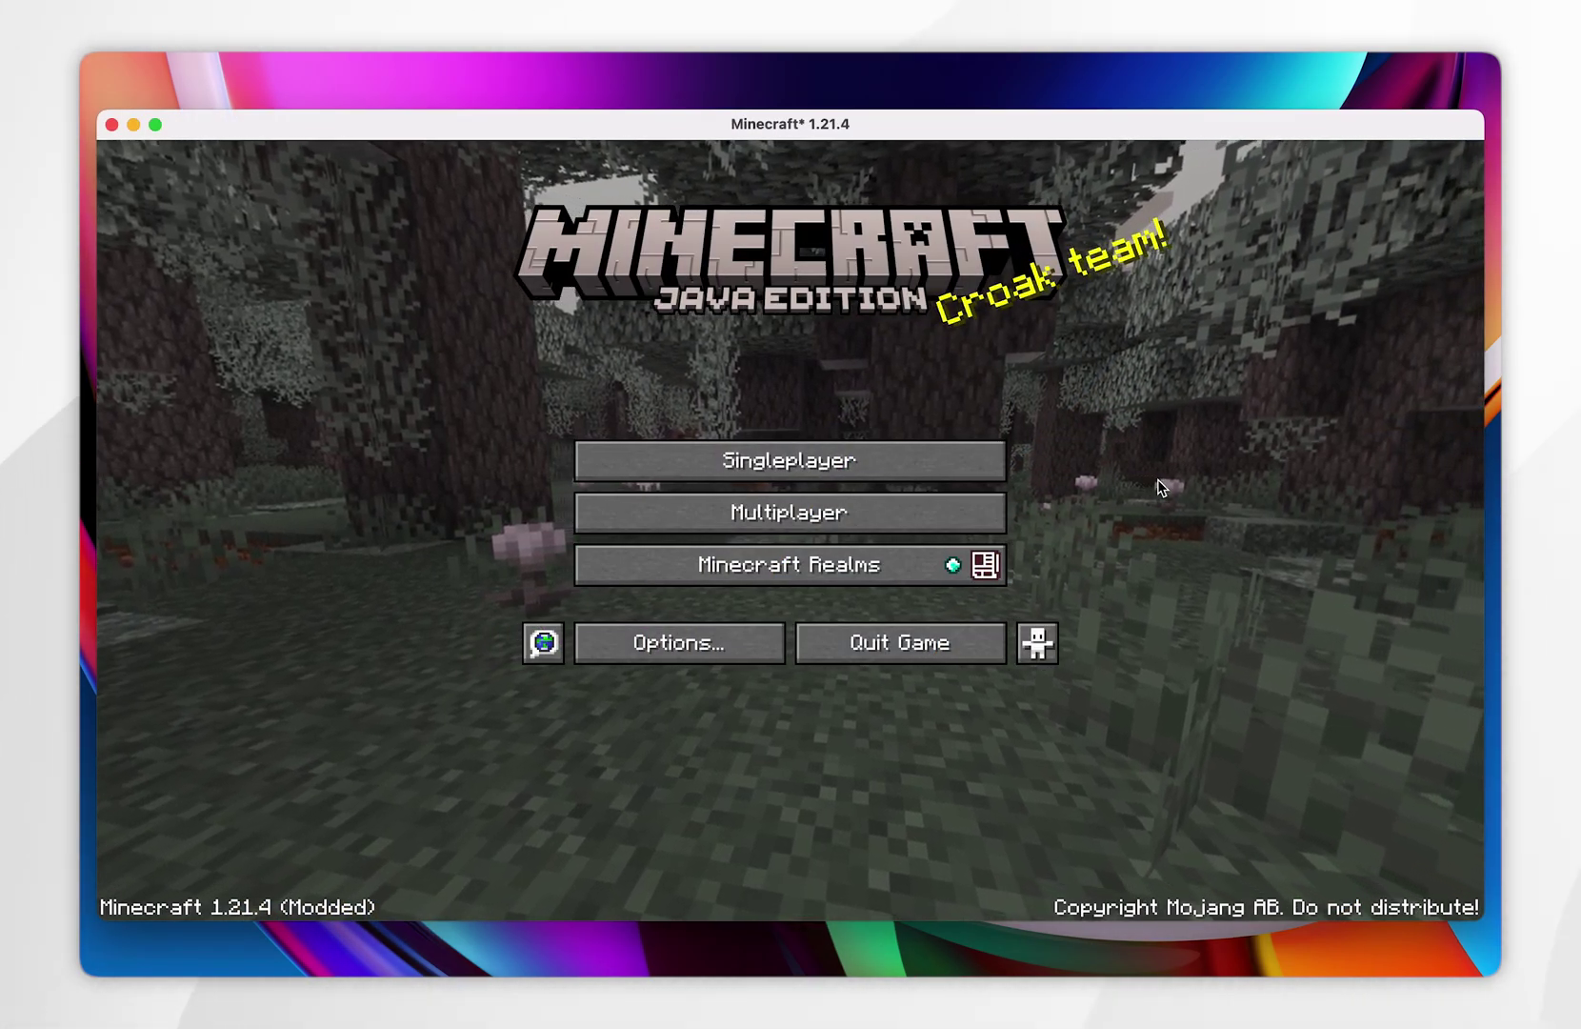
- Go to Options > Resource Packs and open the resourcepacks folder in Finder
{"action": "left_click", "coordinate": [672, 646]}
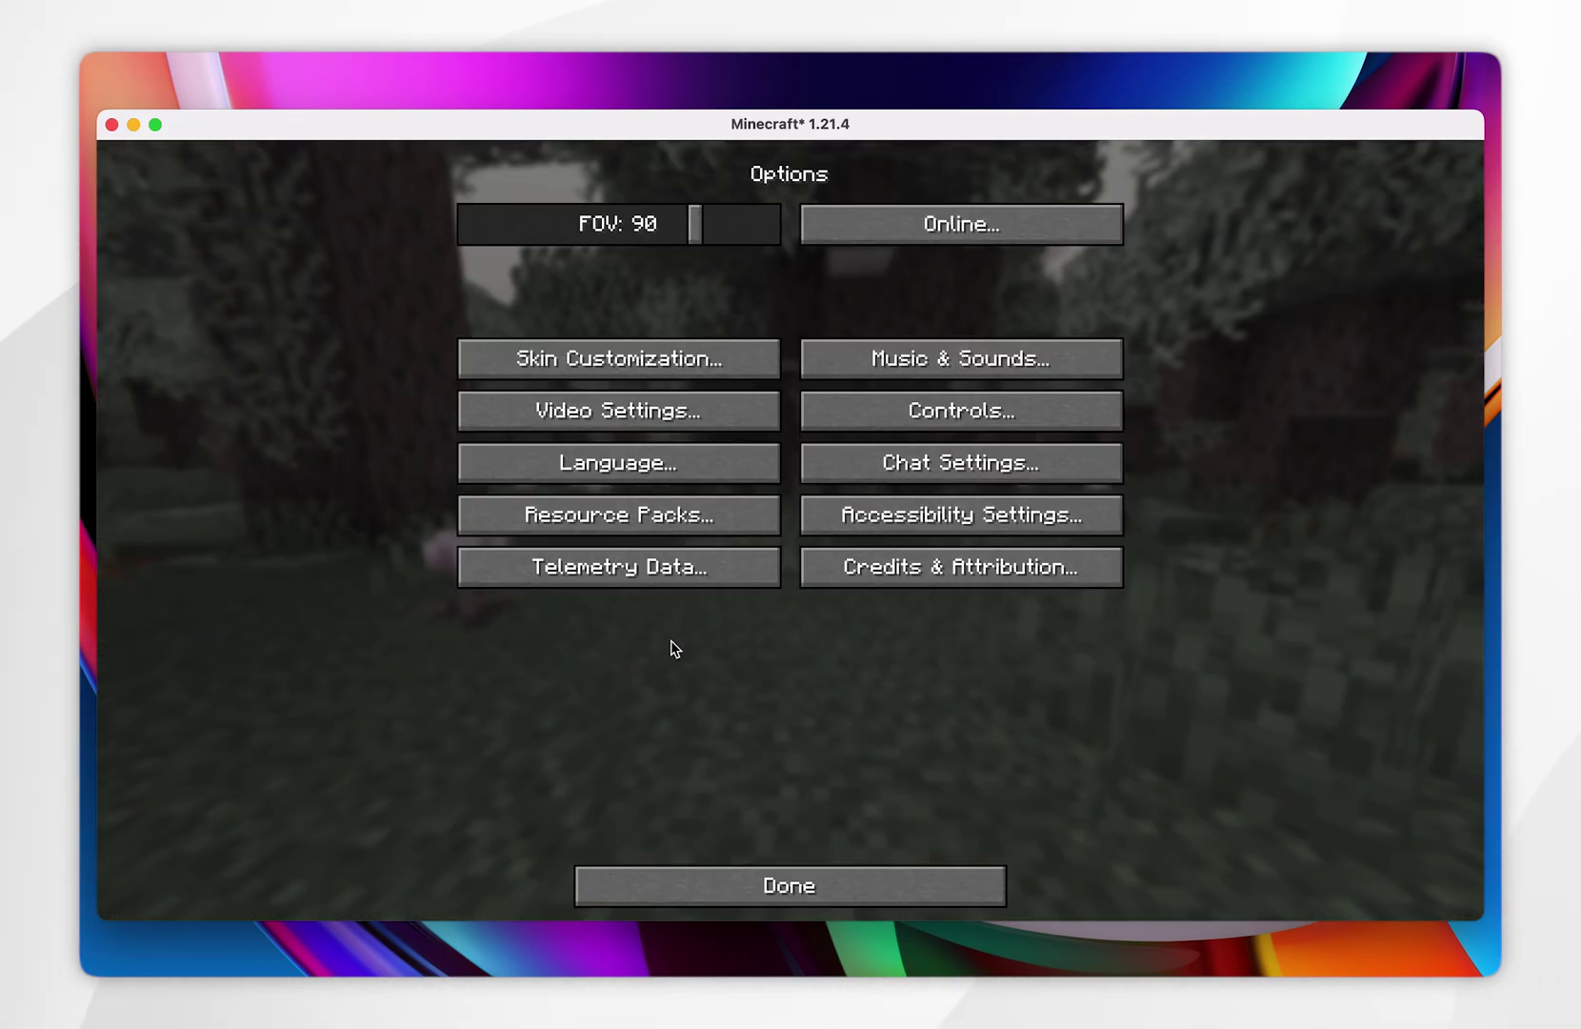
{"action": "left_click", "coordinate": [614, 523]}
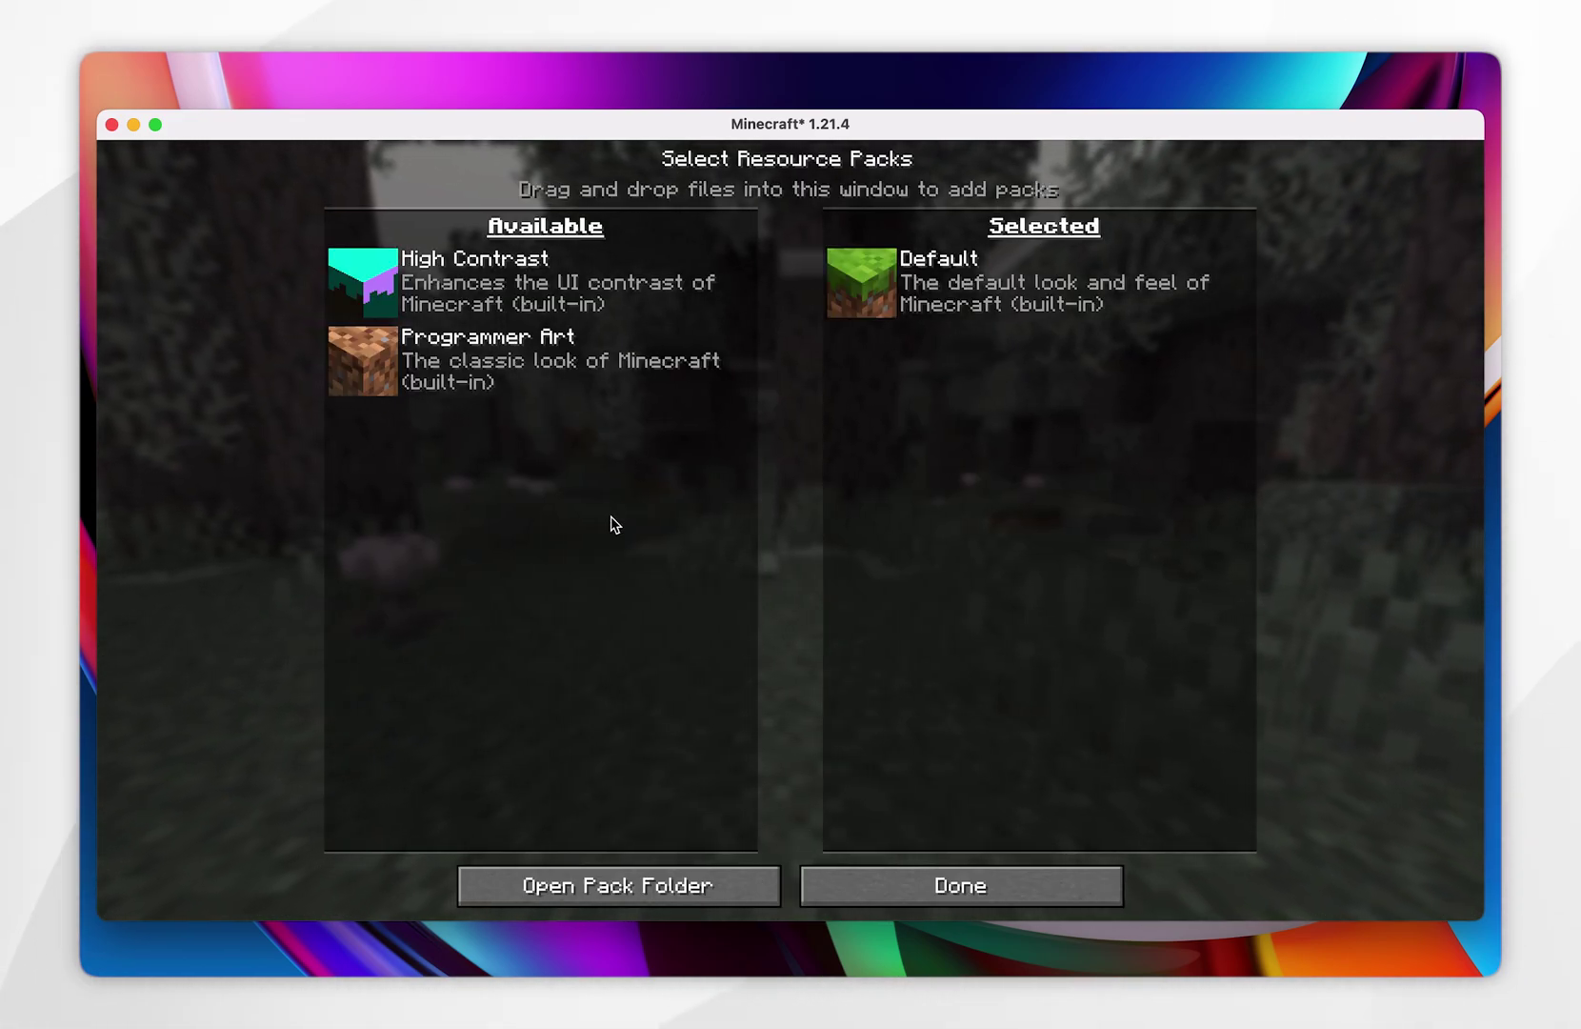
{"action": "left_click", "coordinate": [610, 888]}
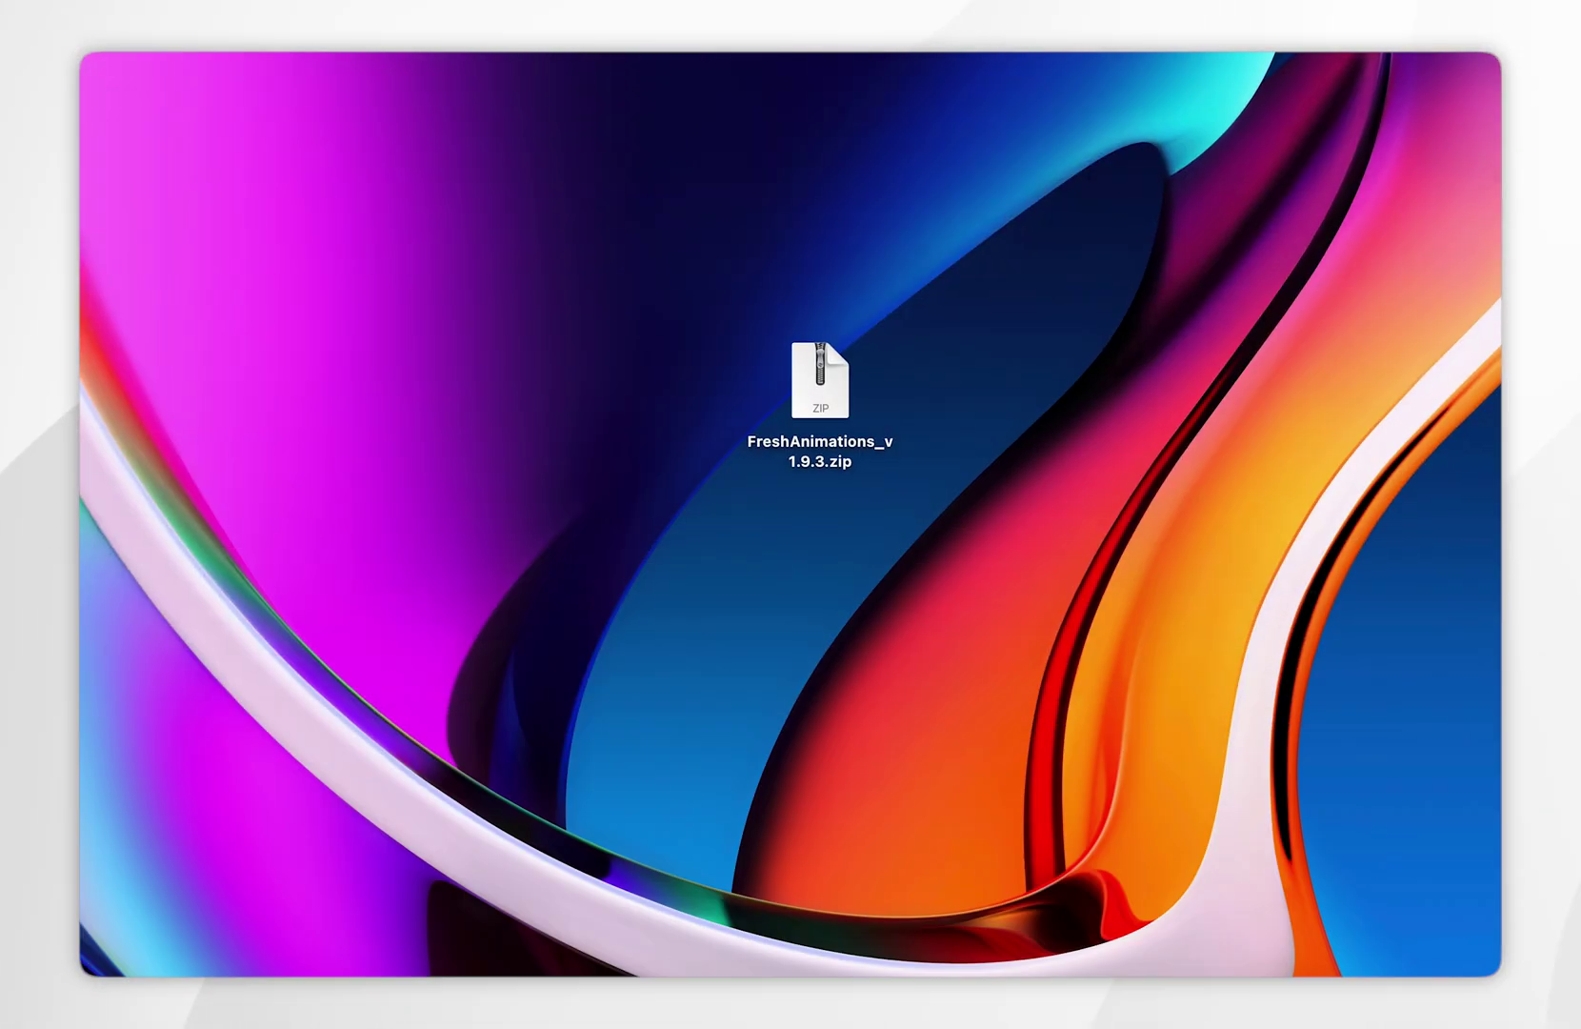
- Move FreshAnimations_v1.9.3.zip from the desktop into the resourcepacks folder, then pick it in Minecraft
{"action": "left_click_drag", "start_coordinate": [820, 384], "coordinate": [810, 455]}
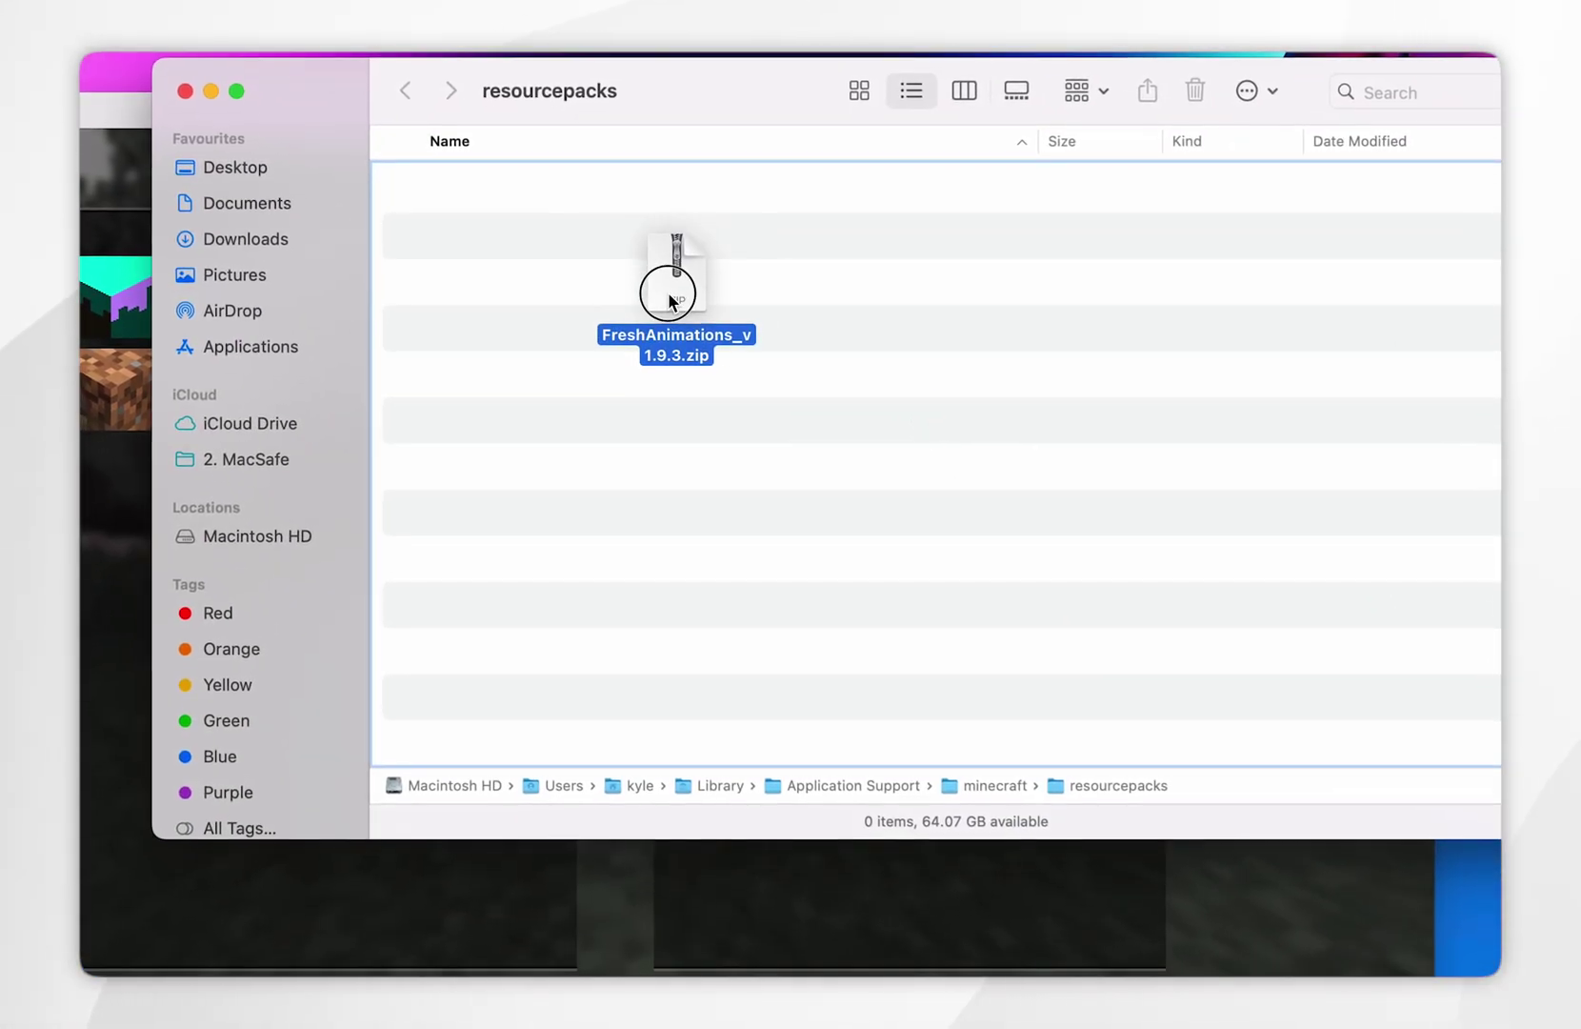
{"action": "left_click_drag", "start_coordinate": [667, 282], "coordinate": [668, 297]}
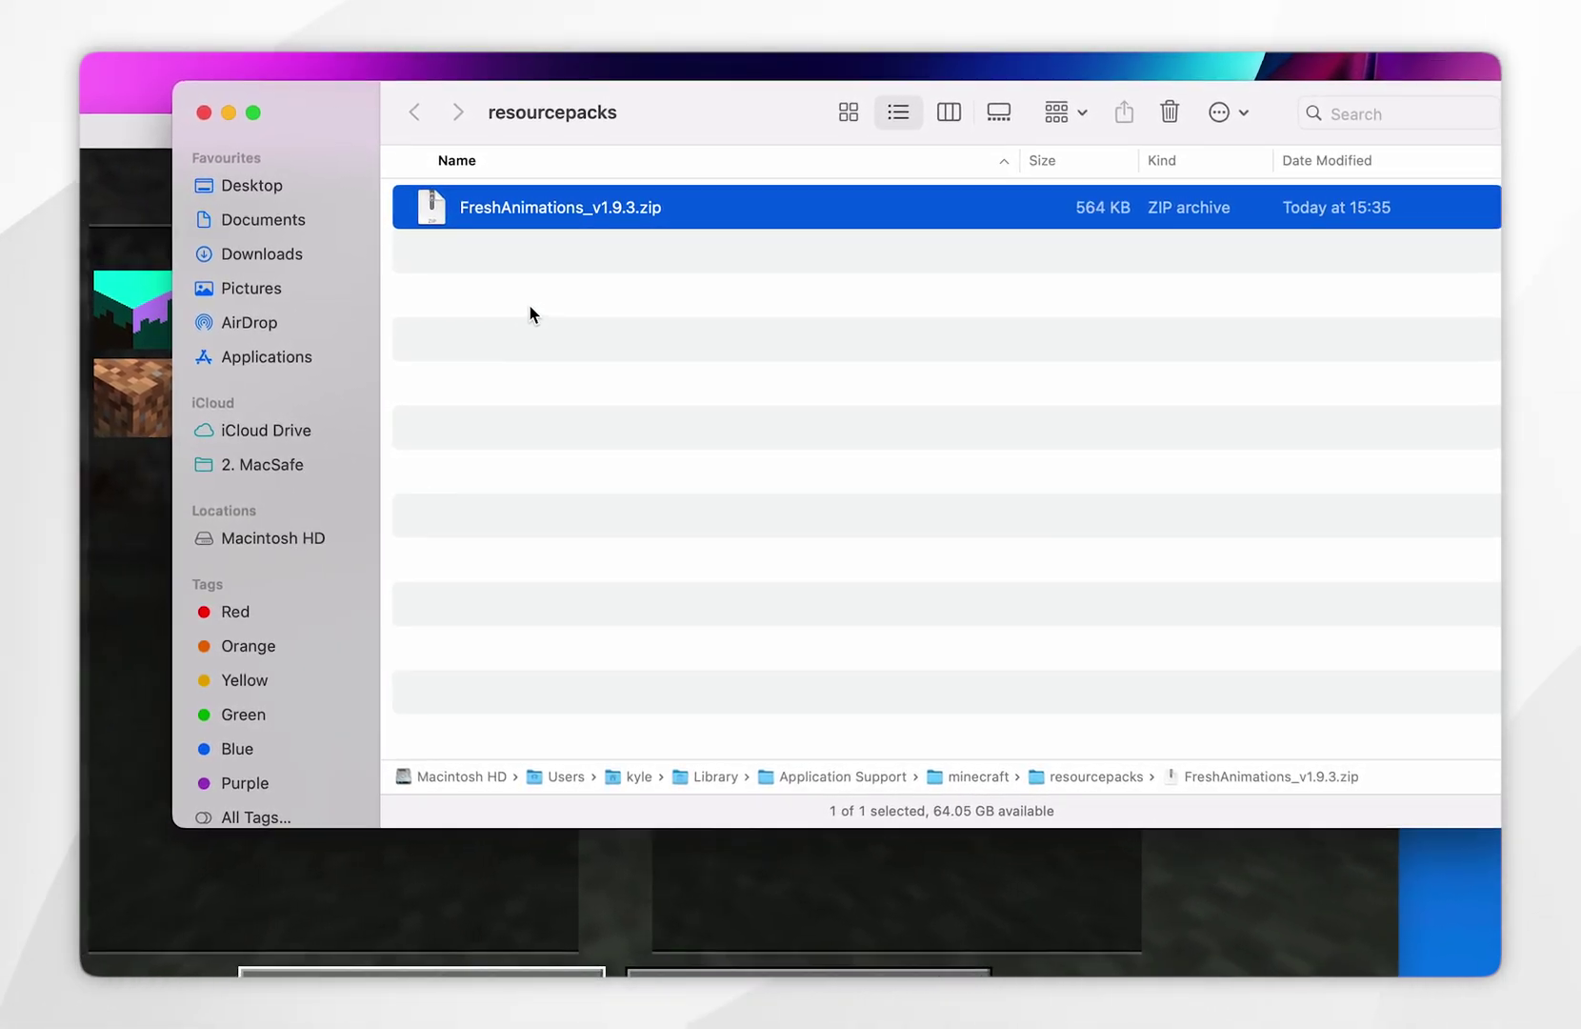
{"action": "left_click", "coordinate": [201, 110]}
{"action": "left_click", "coordinate": [319, 334]}
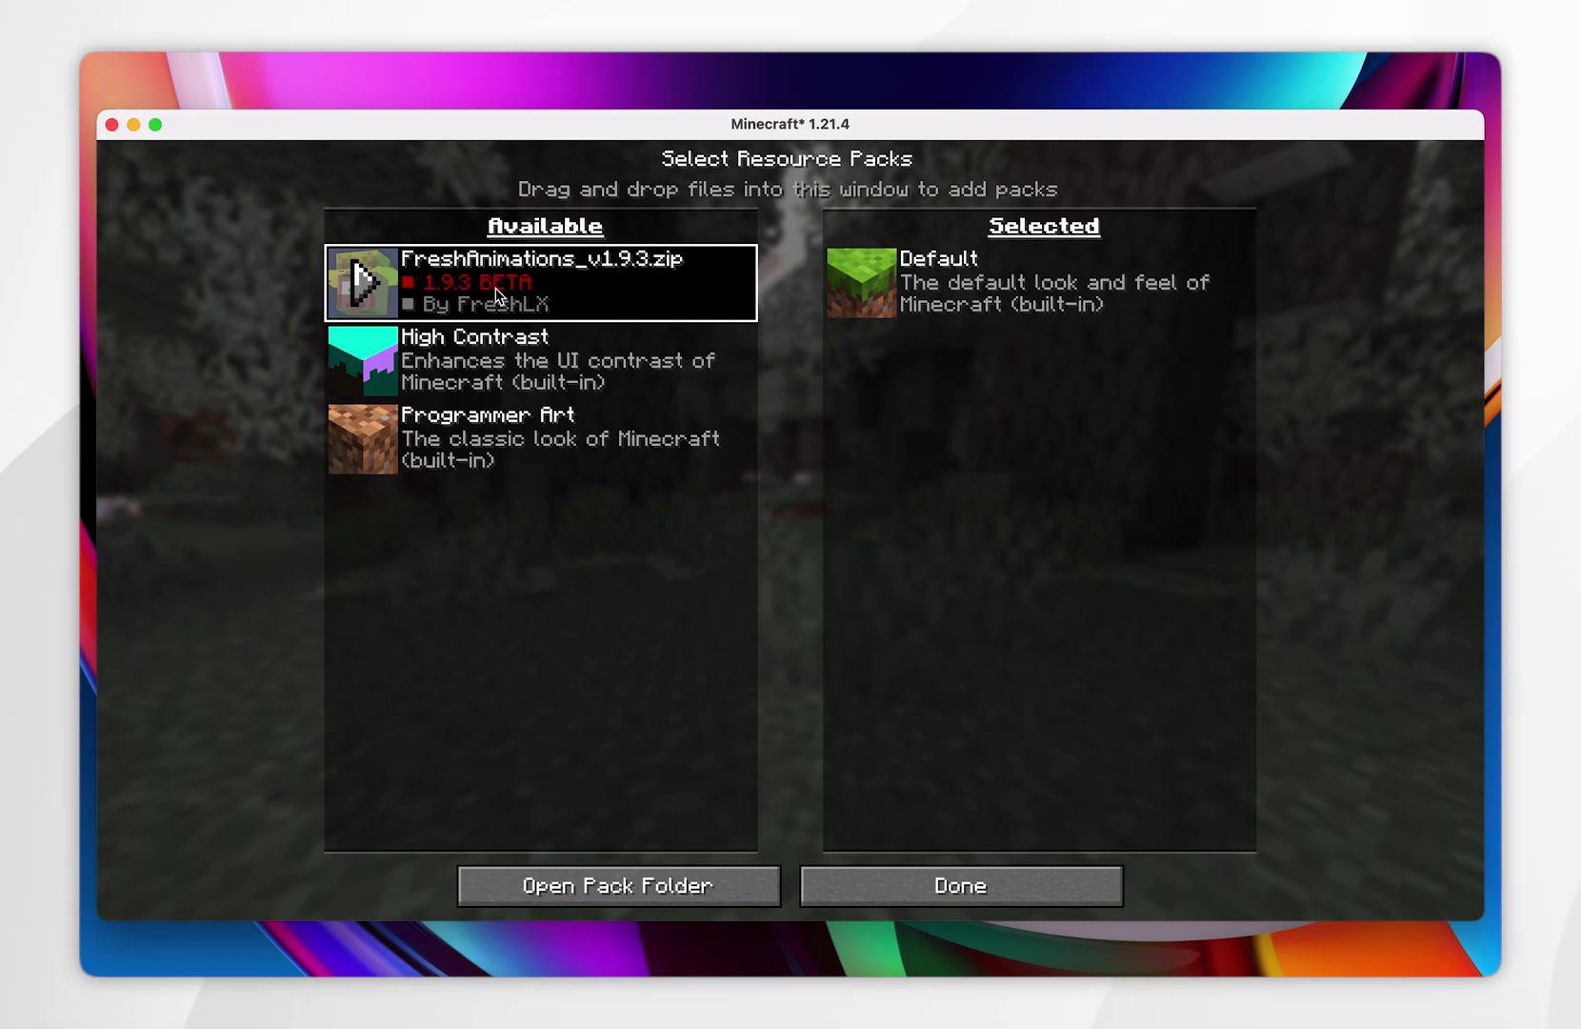
- Move FreshAnimations into Selected above Default, apply it, and go to the Singleplayer world list
{"action": "left_click", "coordinate": [367, 279]}
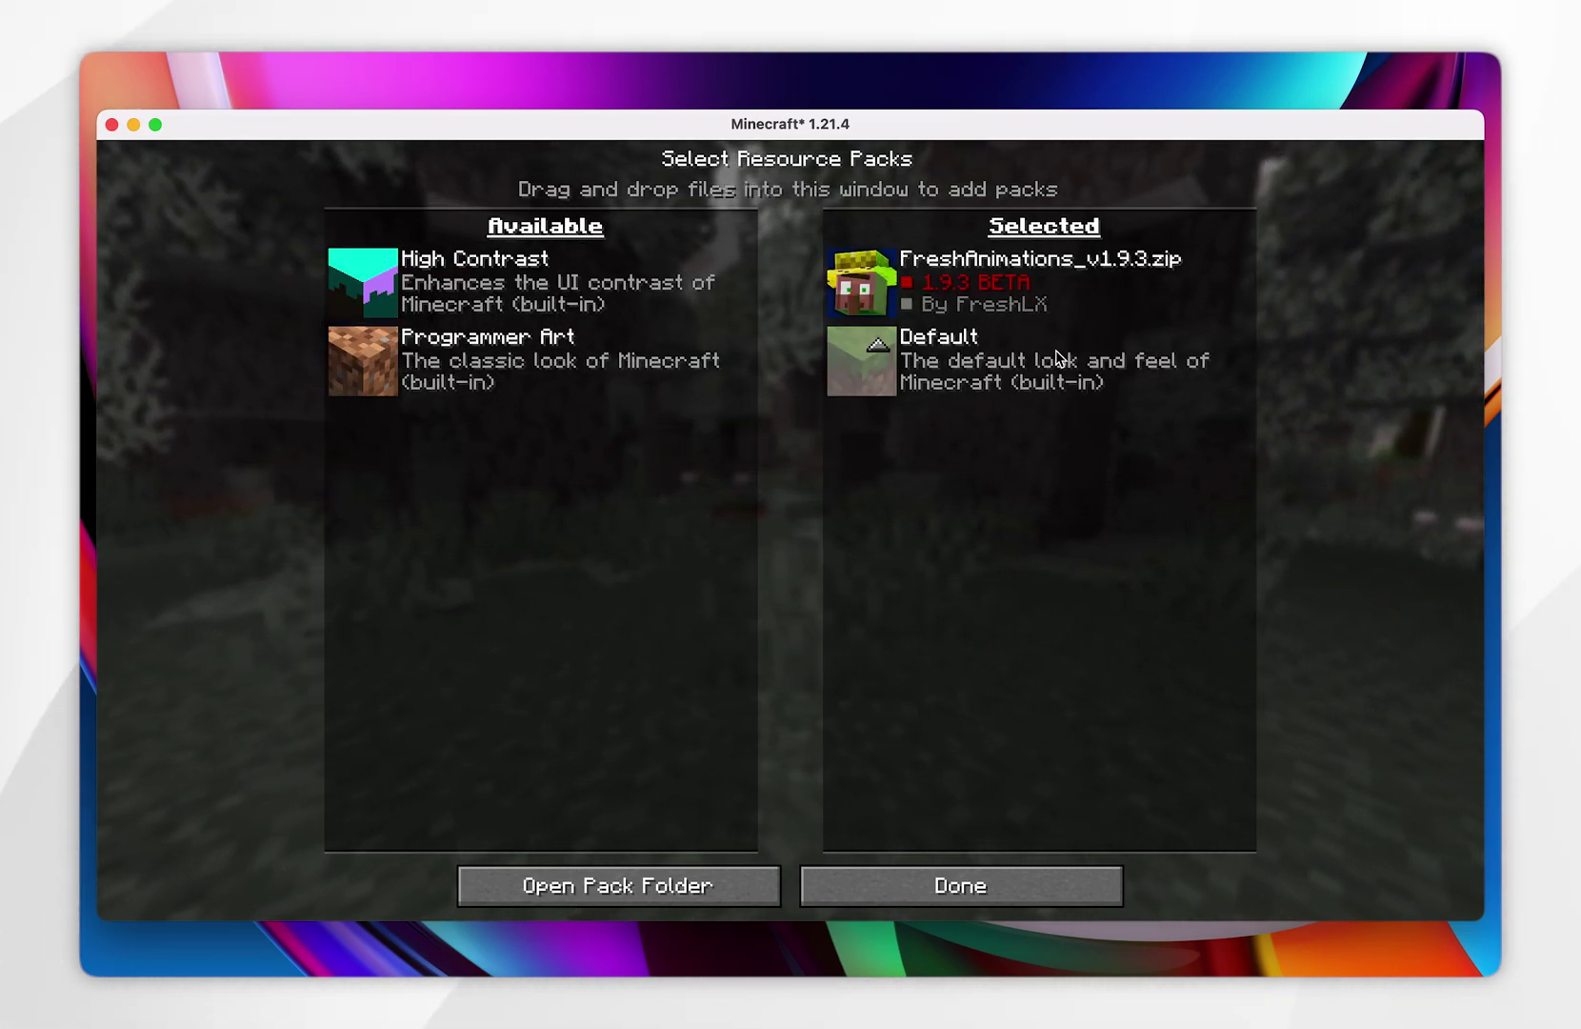
{"action": "left_click", "coordinate": [949, 270]}
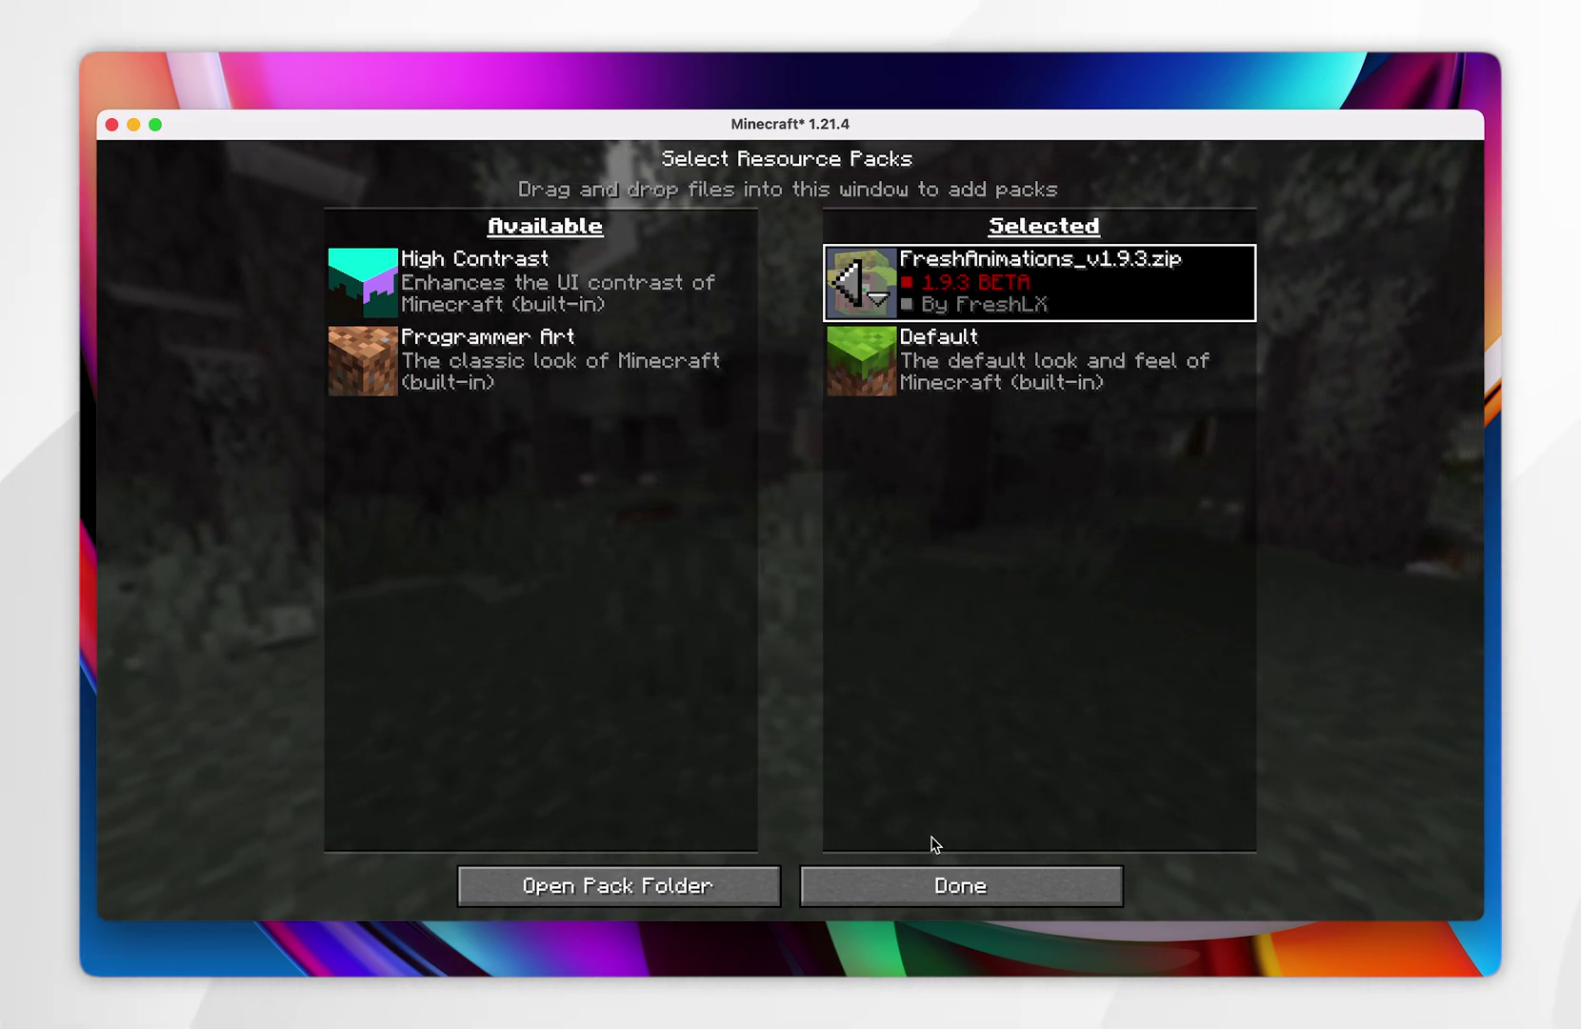
{"action": "left_click", "coordinate": [925, 881]}
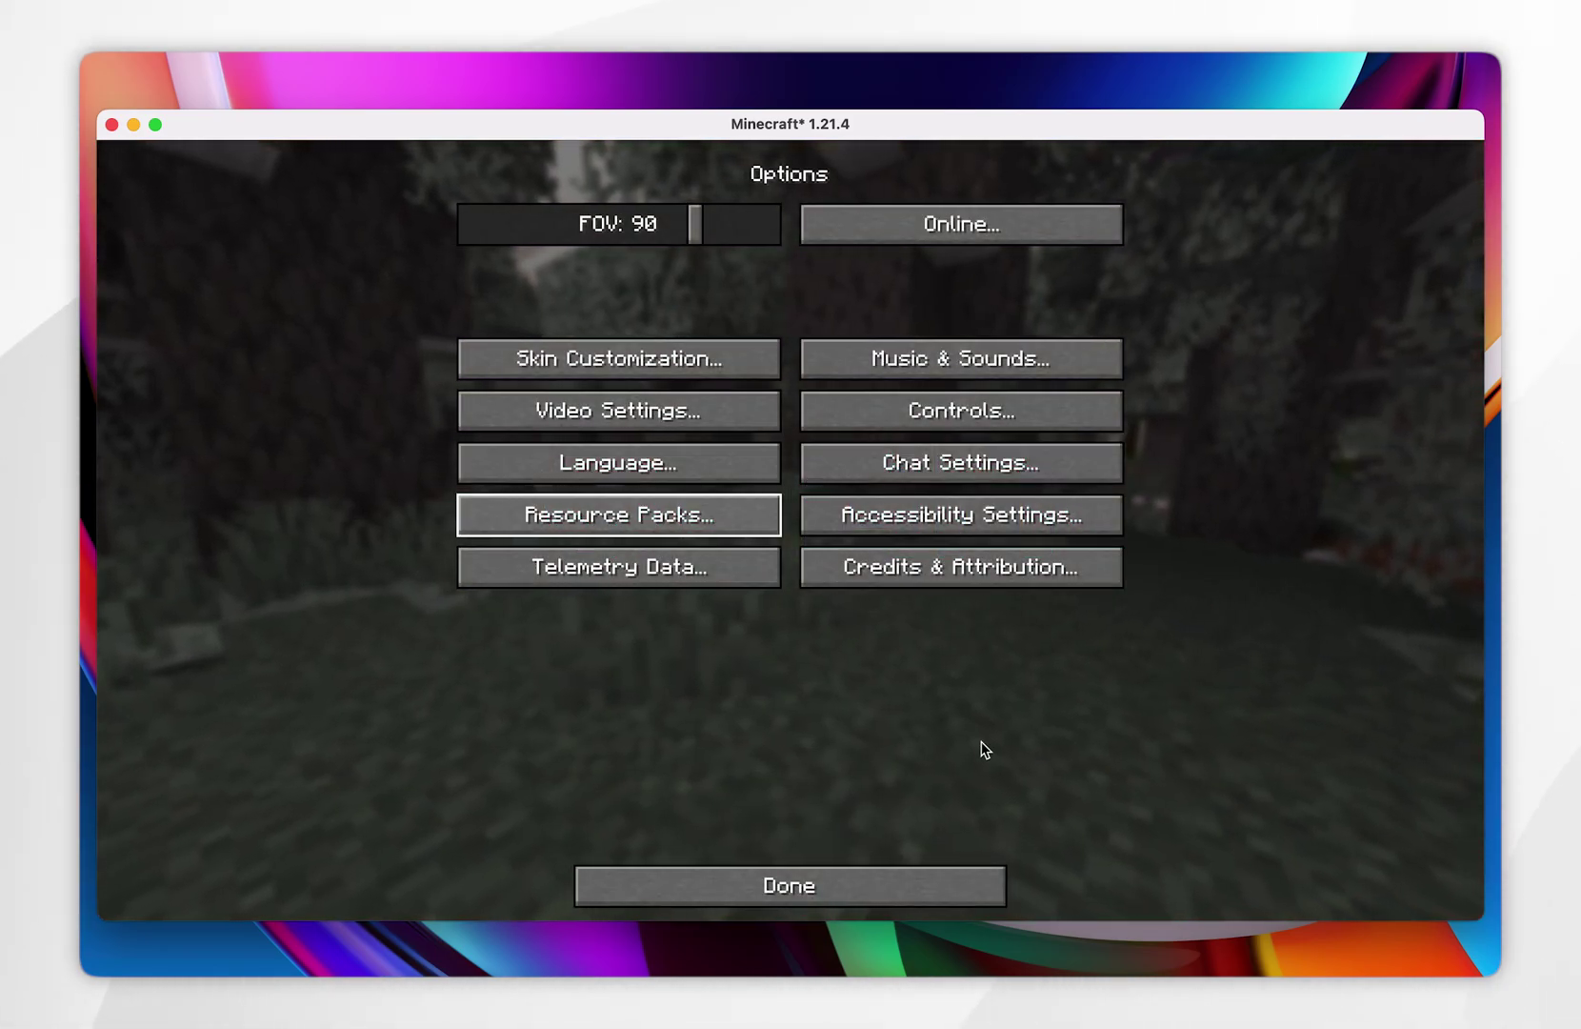
{"action": "left_click", "coordinate": [788, 881]}
{"action": "left_click", "coordinate": [716, 469]}
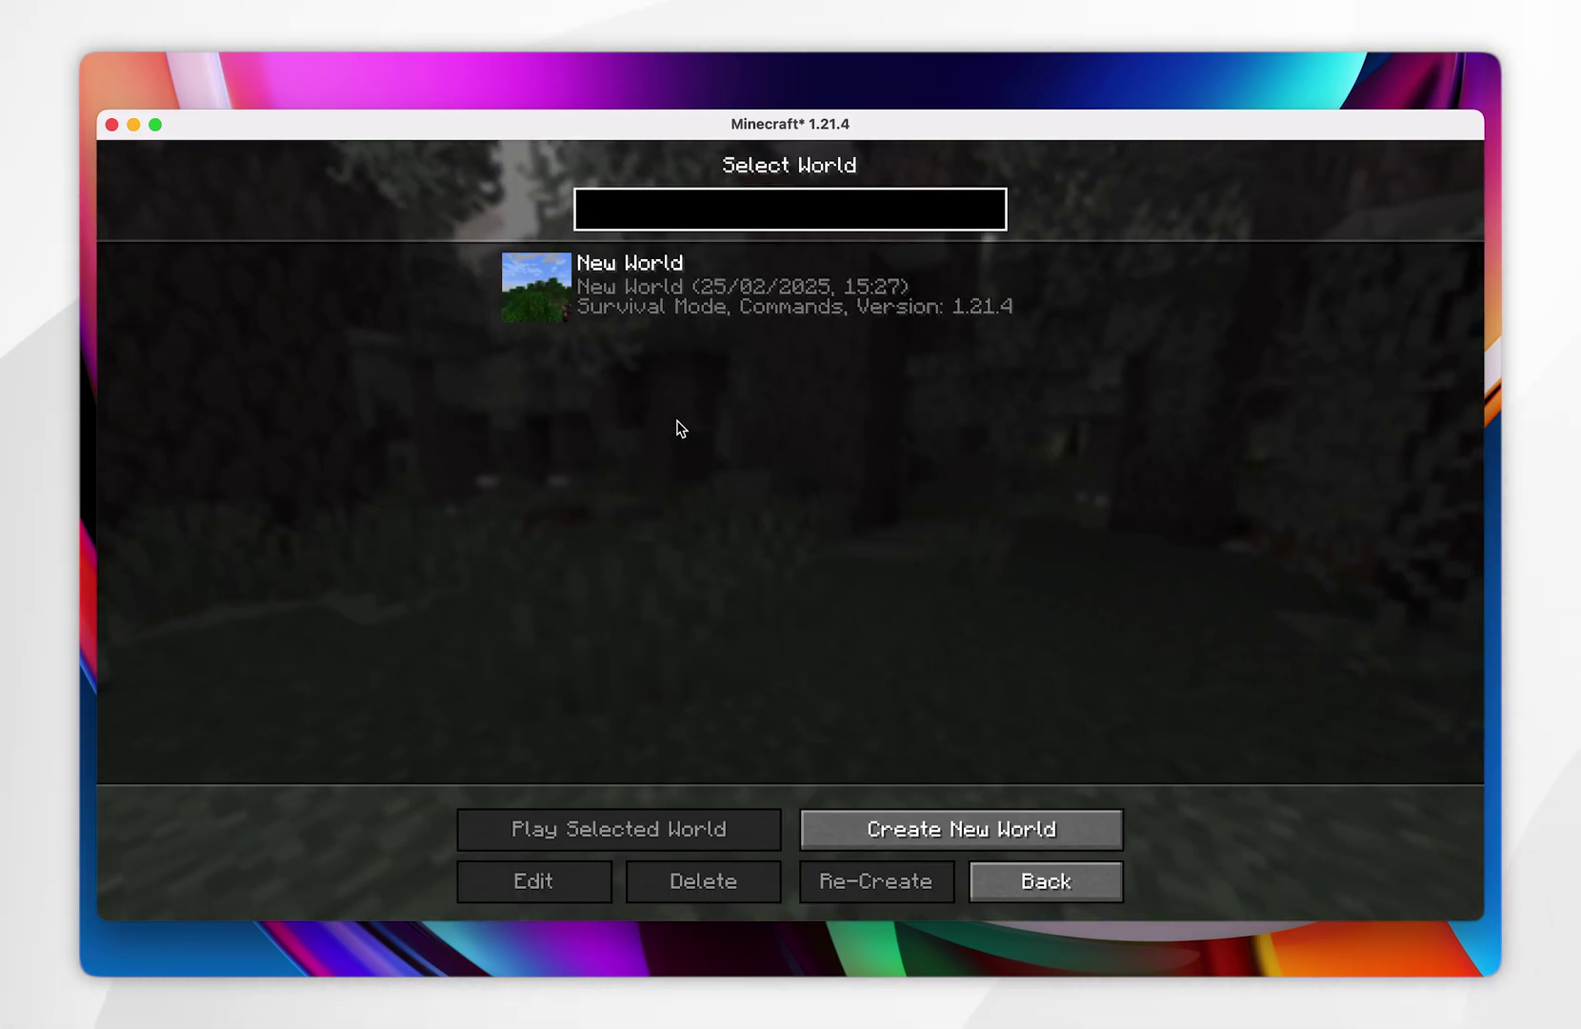
- Play the New World save to see Fresh Animations on the mobs
{"action": "left_click", "coordinate": [558, 288]}
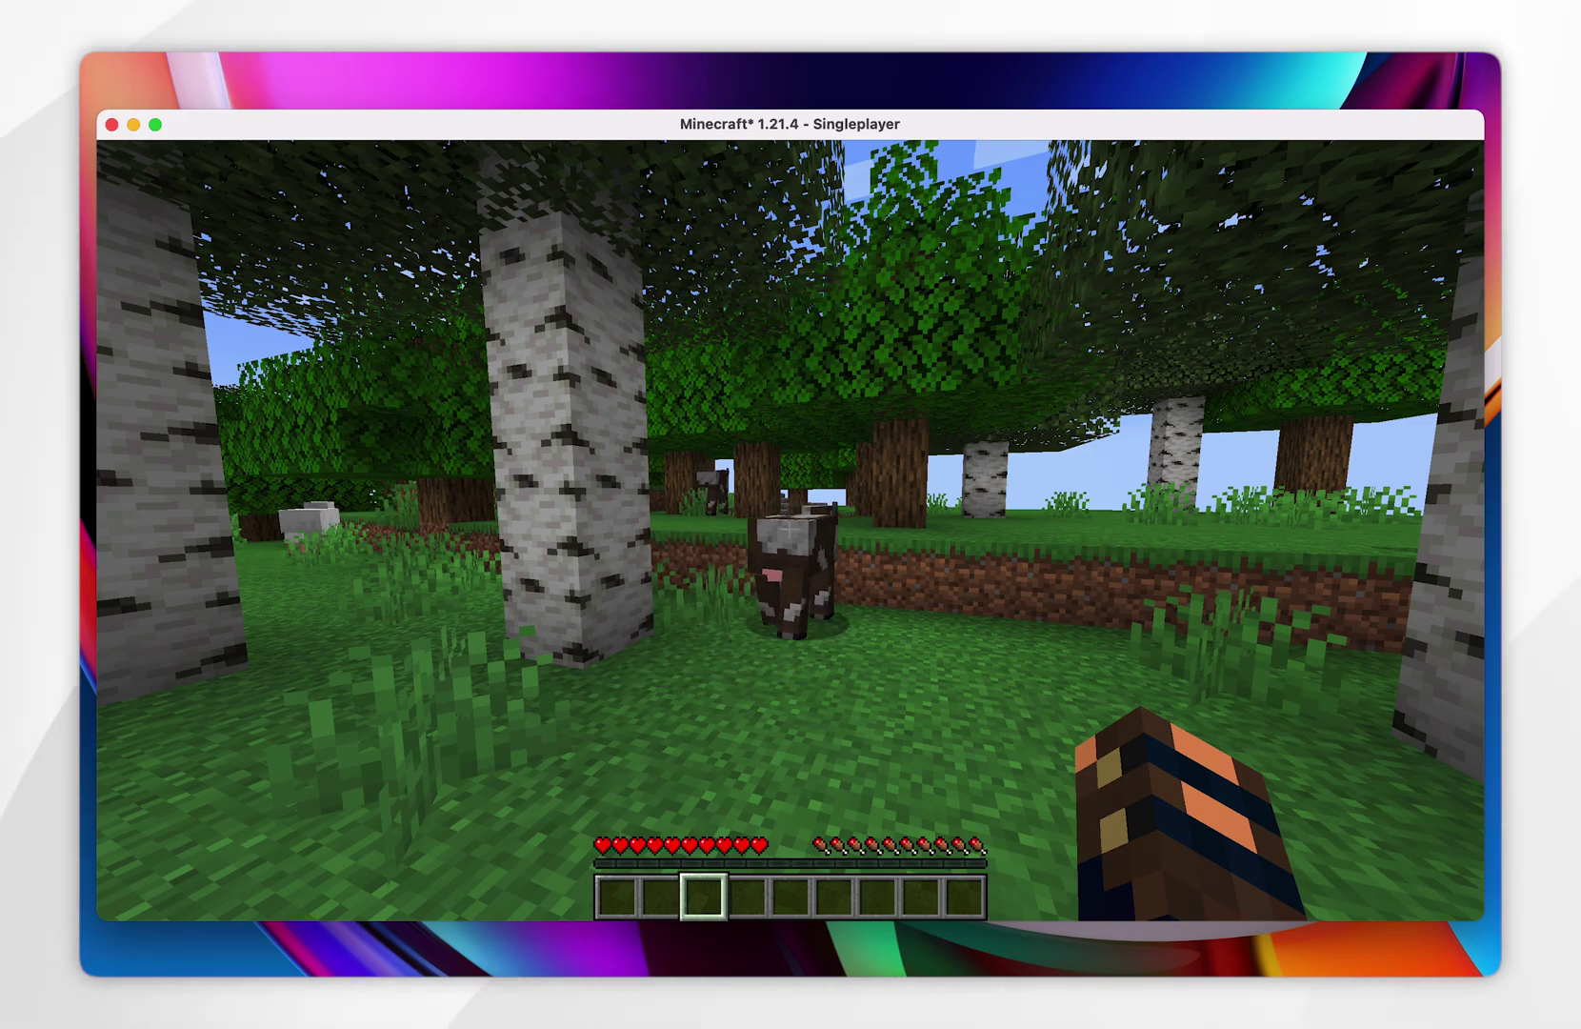
- Pause the world and open the OptiFine Video Settings from Options
{"action": "key", "text": "Escape"}
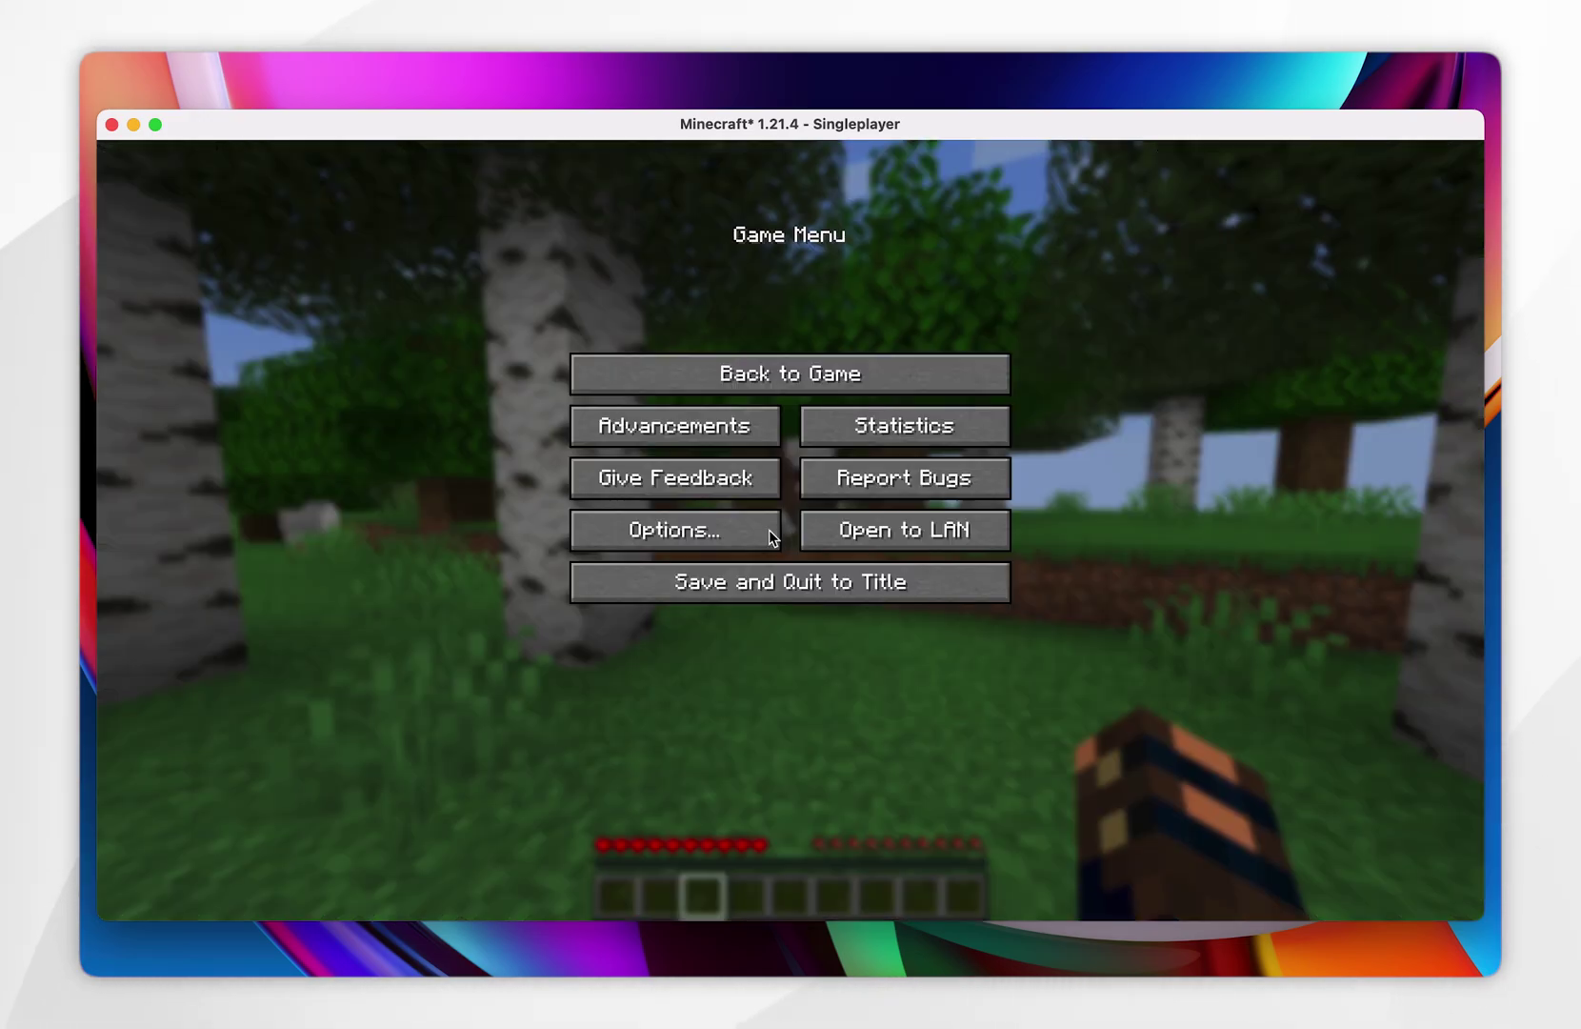
{"action": "left_click", "coordinate": [670, 539]}
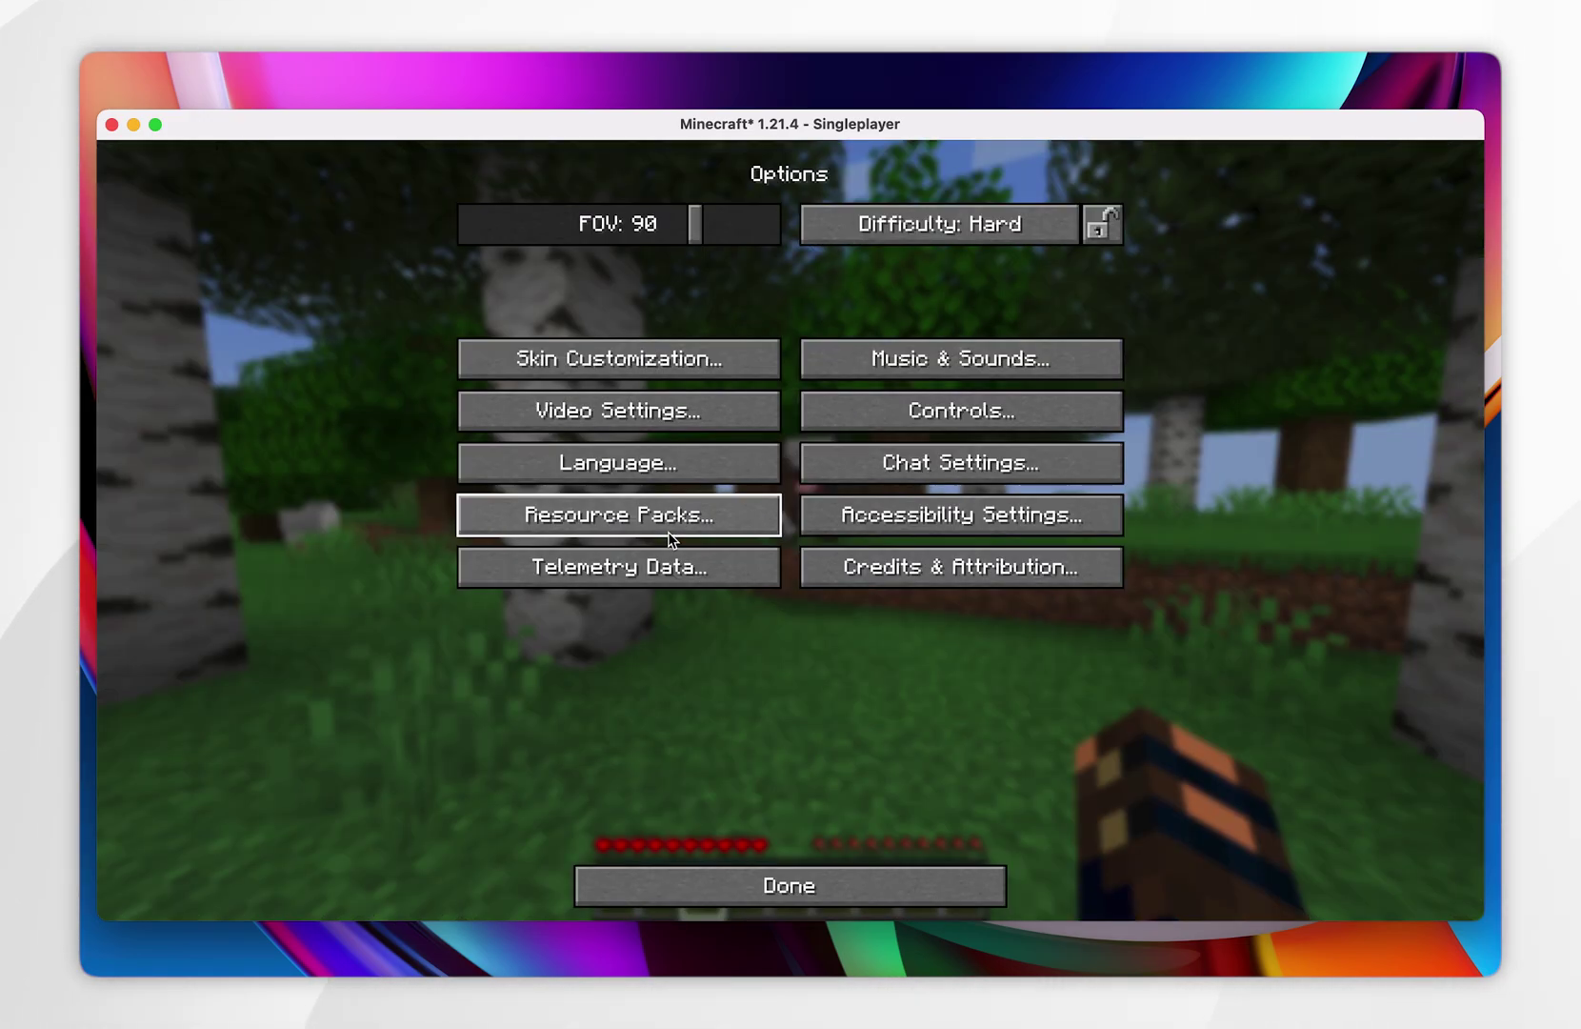
{"action": "left_click", "coordinate": [591, 409]}
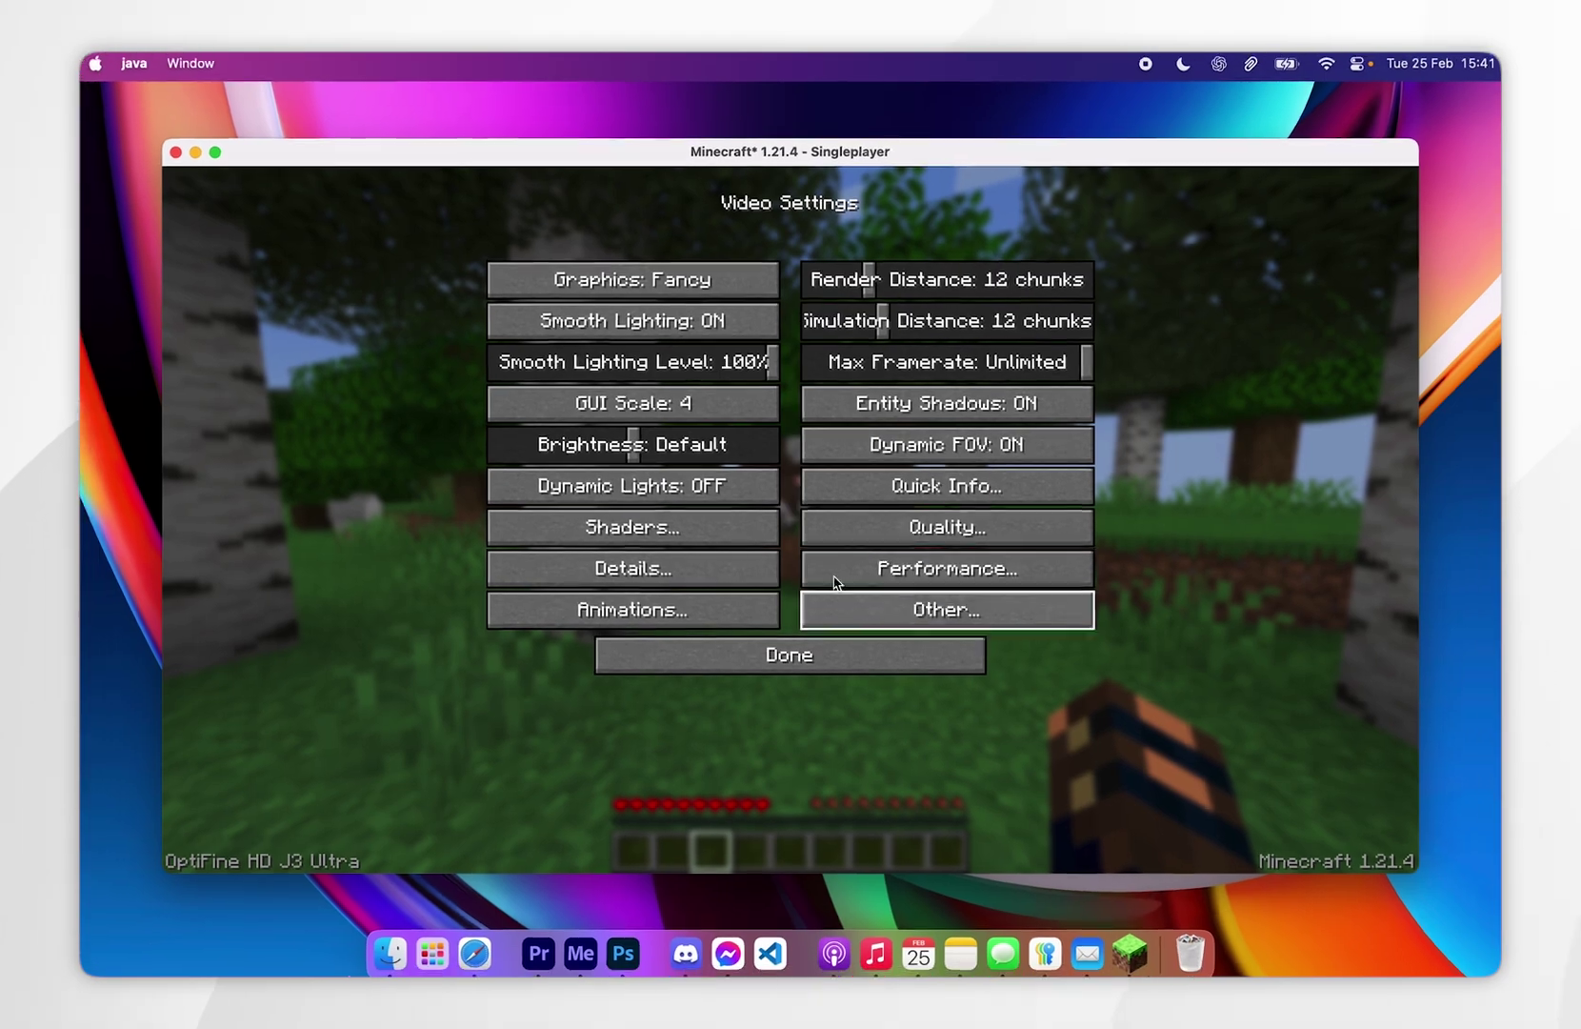